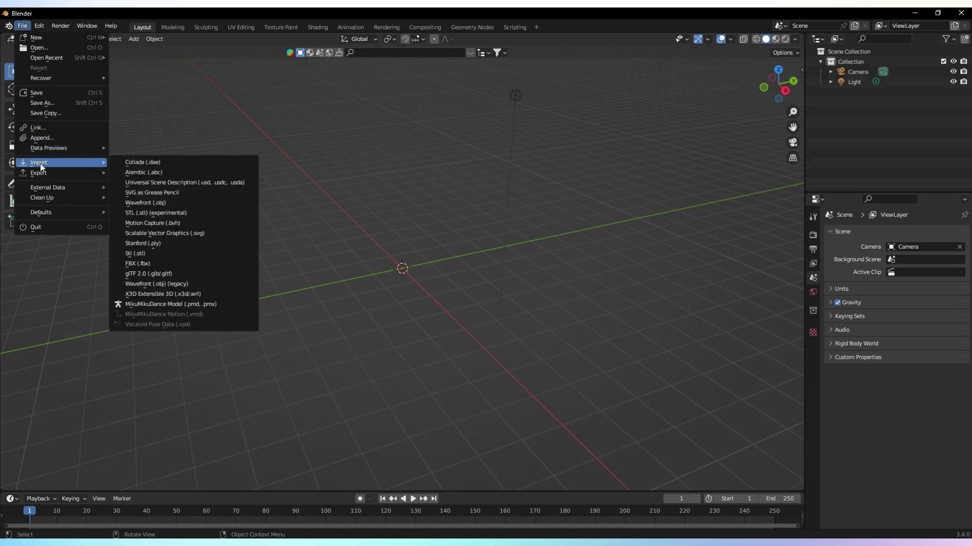
Import the base model GEENEE_FEMALE.glb from the Geenee Base model folder as glTF 2.0
click(139, 273)
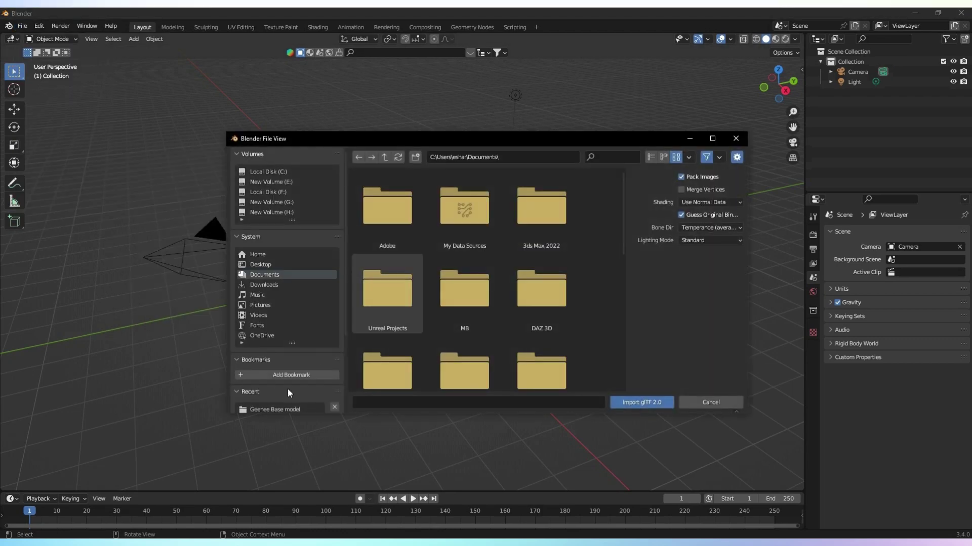
click(283, 409)
click(542, 212)
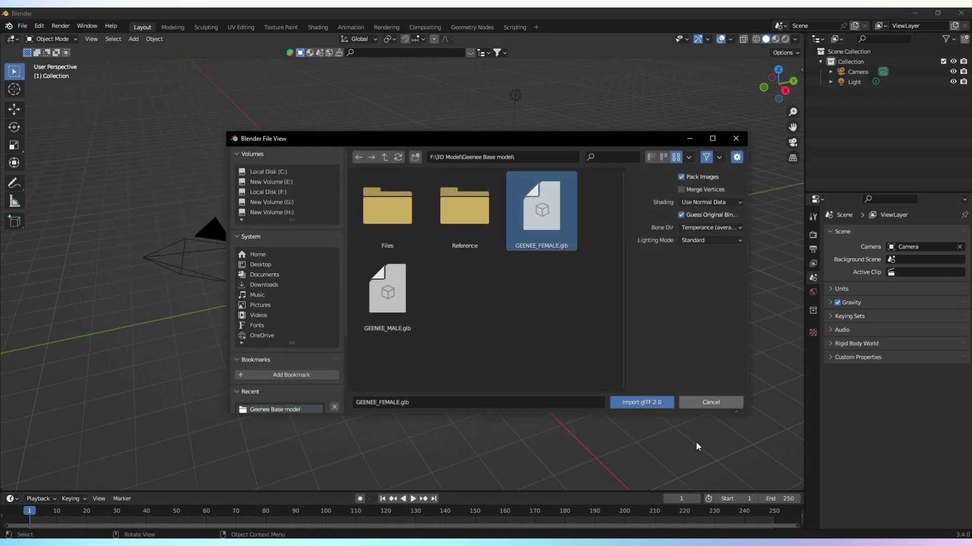
click(656, 402)
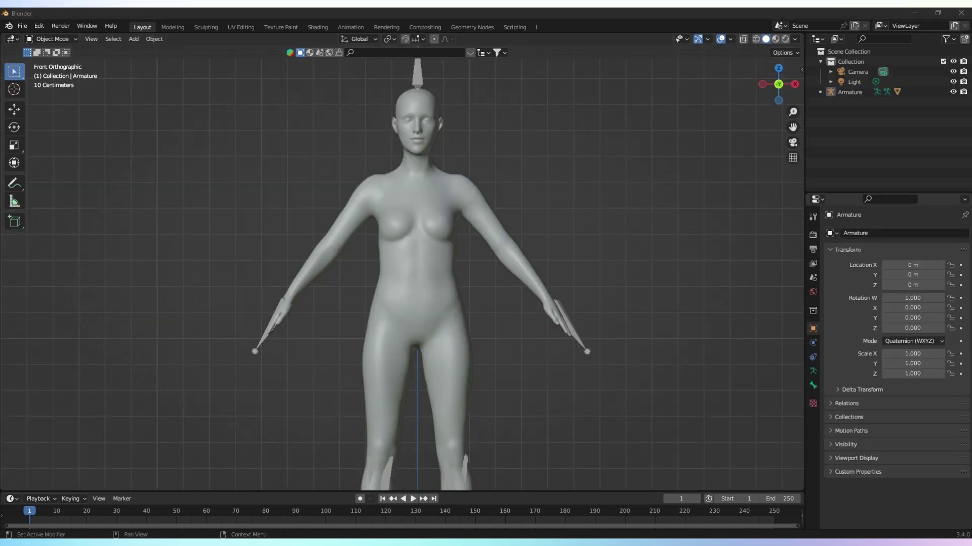
Bring the dress photo s7-1480237_lifestyle.jpeg from the Reference folder into the front view as a reference image
drag(971, 145, 643, 317)
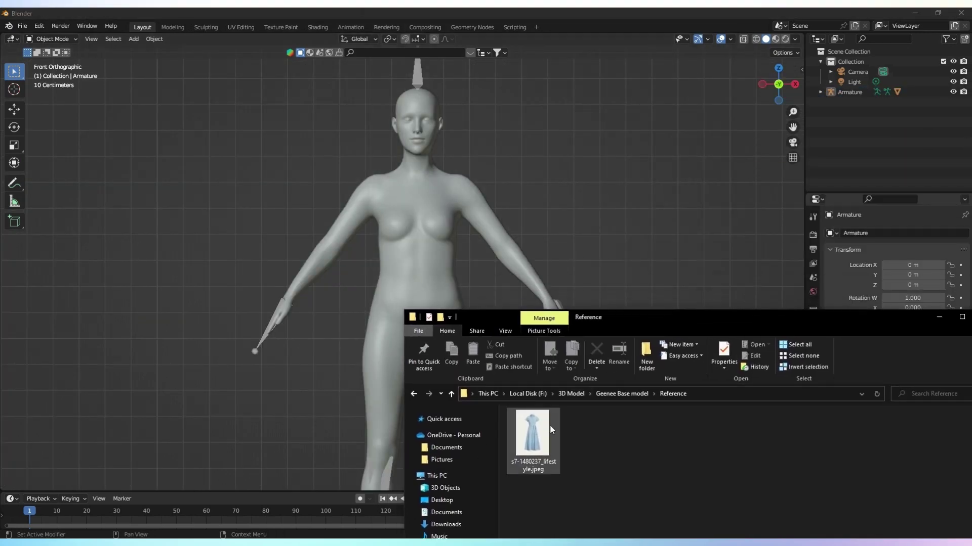
click(533, 454)
drag(610, 208, 611, 208)
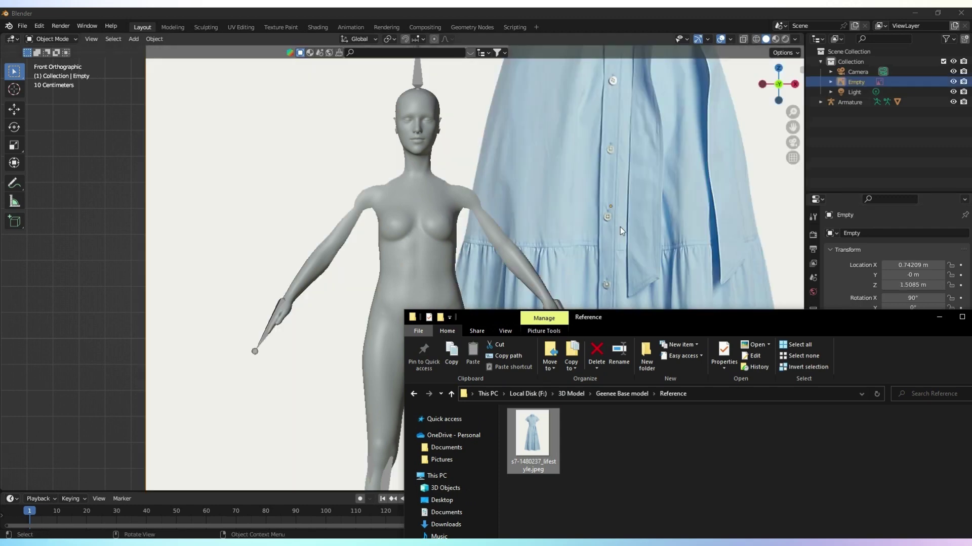
drag(690, 321, 971, 291)
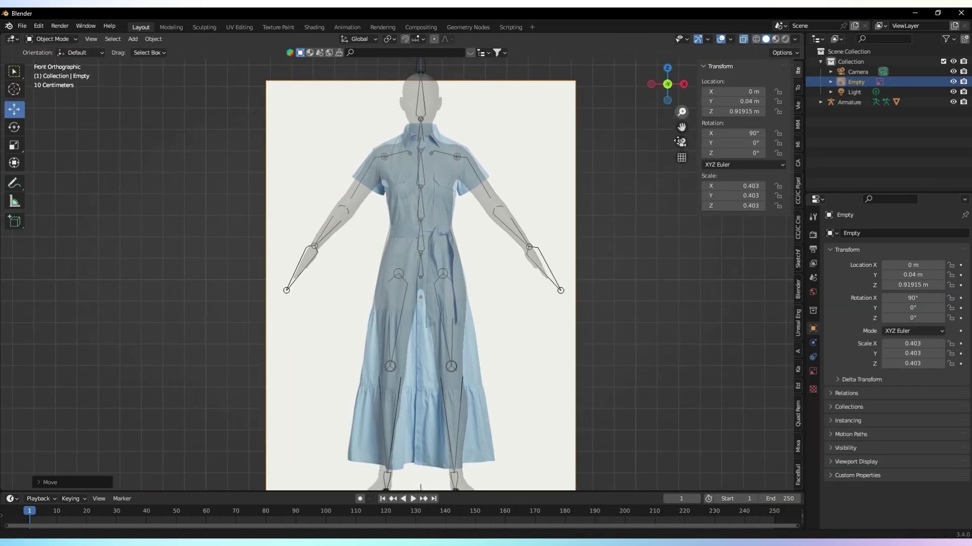
Turn off X-ray display and put the Body mesh into Edit Mode
click(743, 39)
click(52, 39)
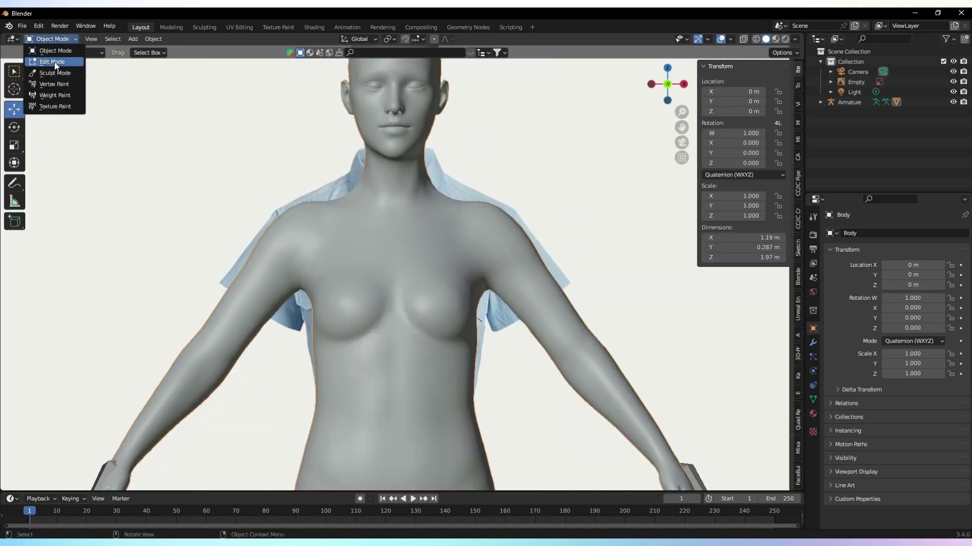
click(52, 62)
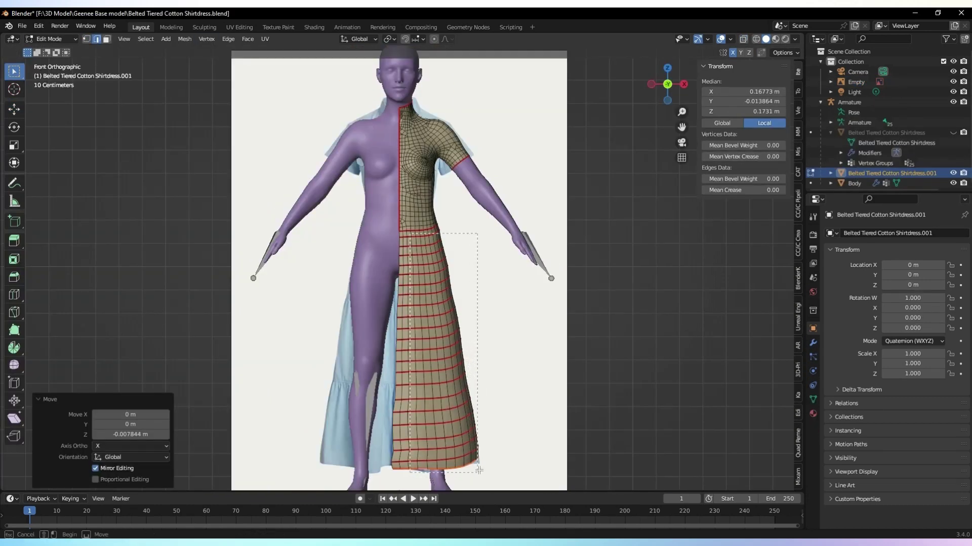
Select the whole linked skirt part of the half dress, clear its seams and deselect everything
drag(478, 470, 479, 470)
key(ctrl+l)
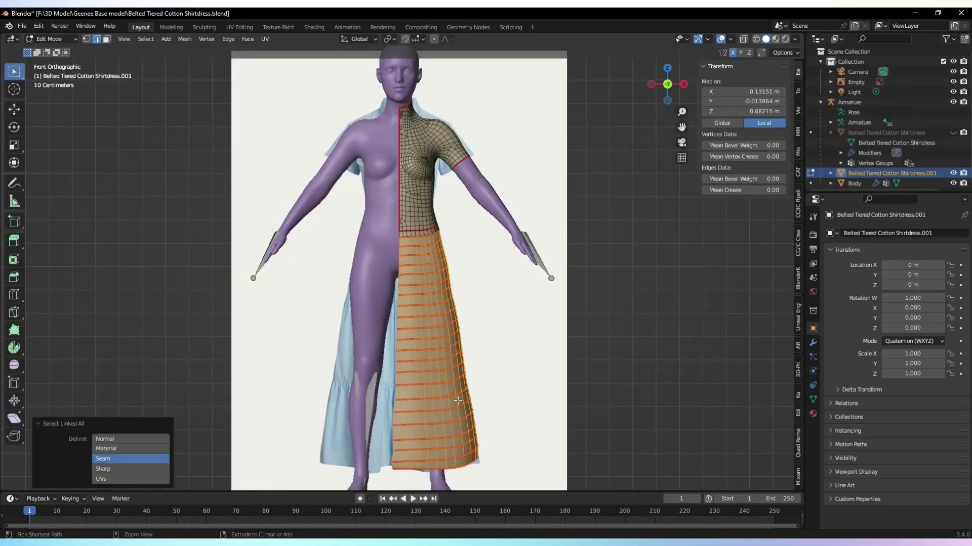
right_click(433, 328)
click(405, 409)
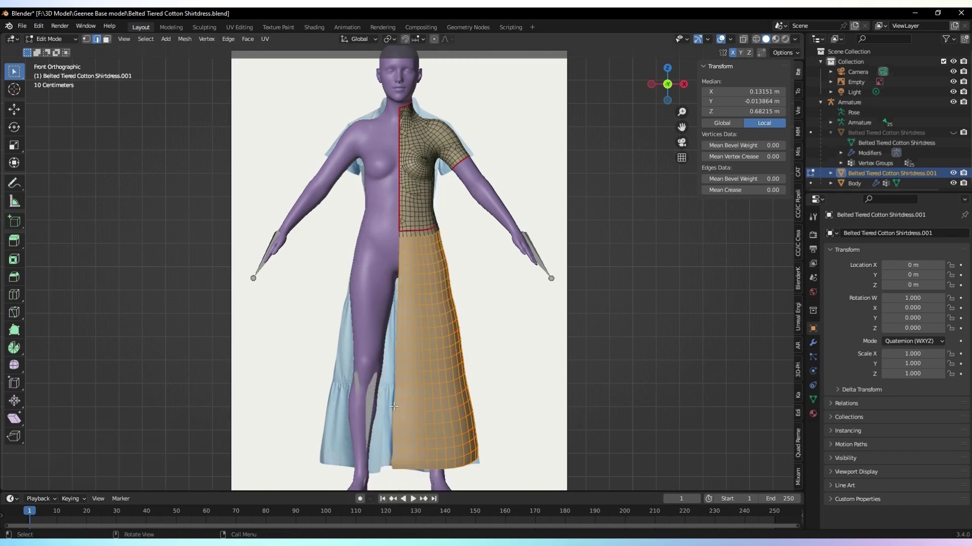
key(alt+a)
Examine the half dress mesh and its waist seam from the back and the front
click(668, 85)
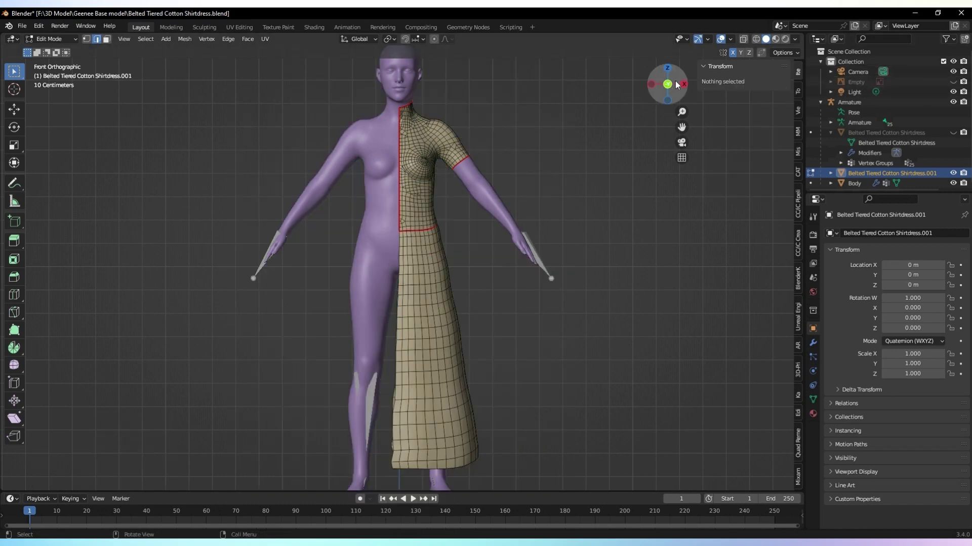
click(651, 86)
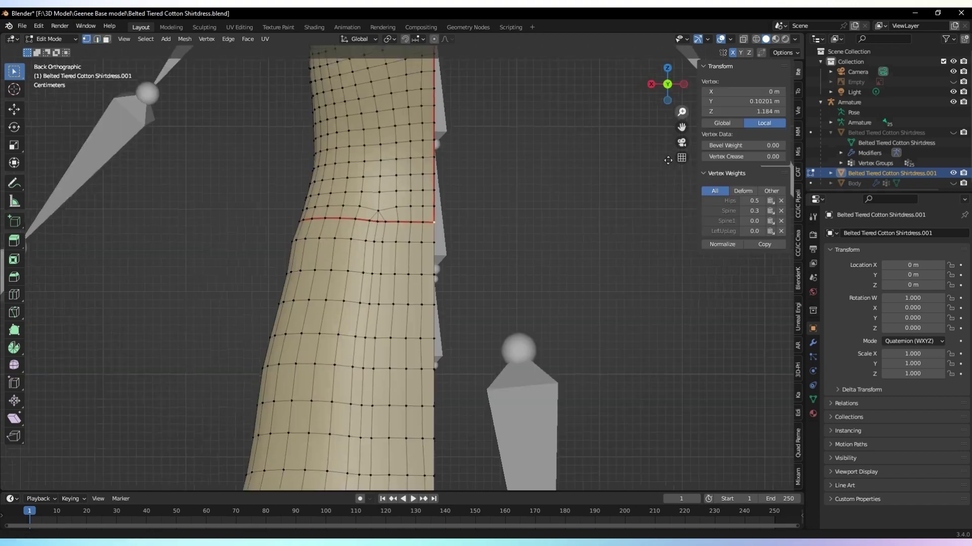
click(667, 84)
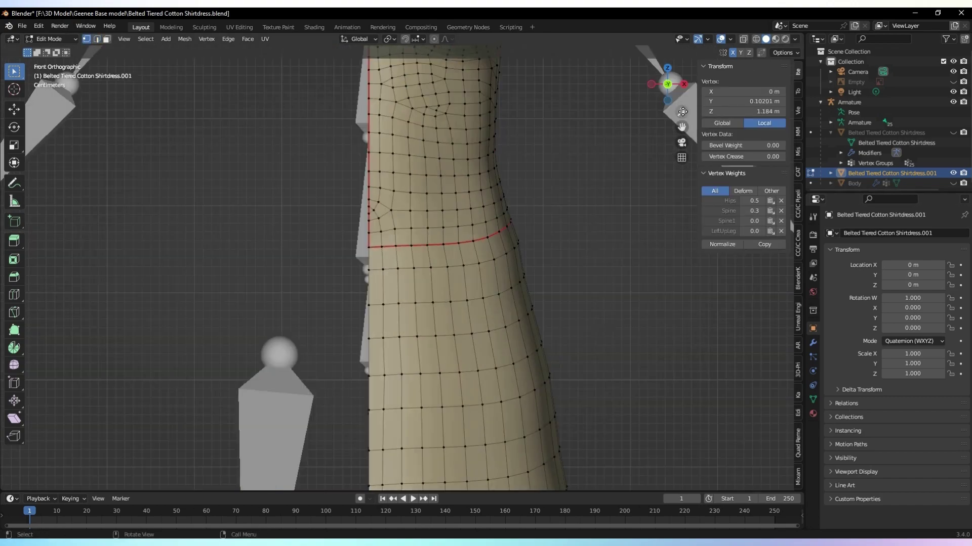
drag(682, 112, 609, 476)
drag(680, 129, 713, 76)
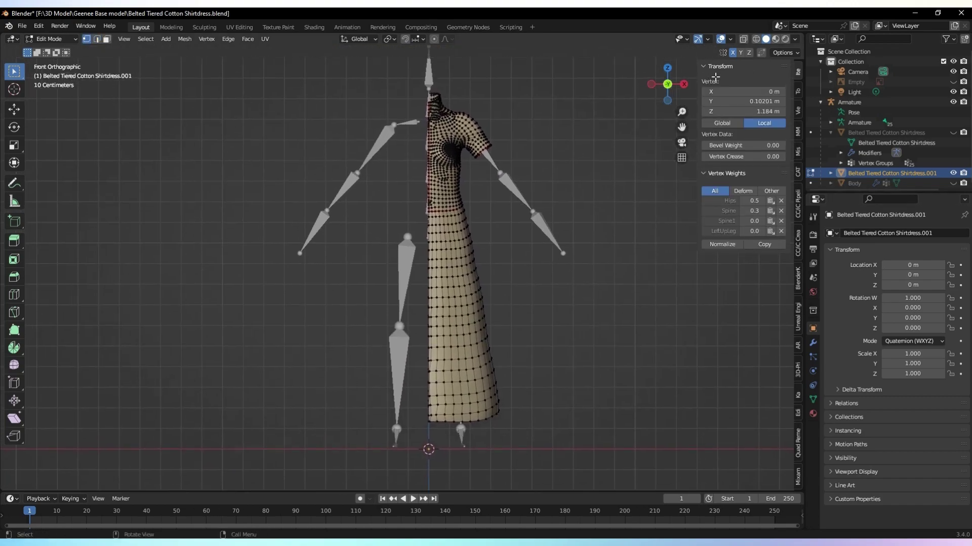
drag(680, 129, 684, 93)
drag(683, 131, 676, 191)
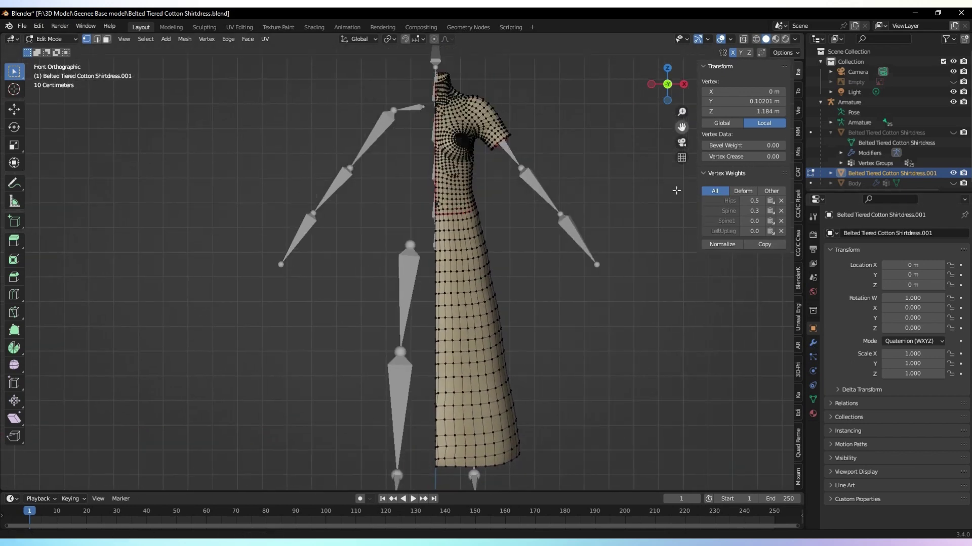
Return to Object Mode, add a Mirror modifier to the half dress and move it above the Armature modifier
click(52, 39)
click(51, 50)
click(813, 342)
click(859, 233)
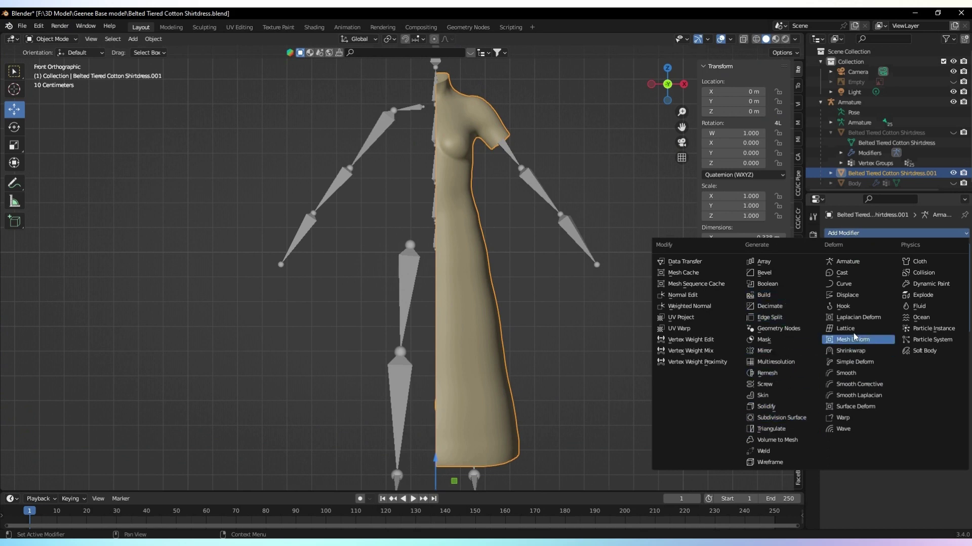
click(764, 339)
click(949, 341)
click(882, 232)
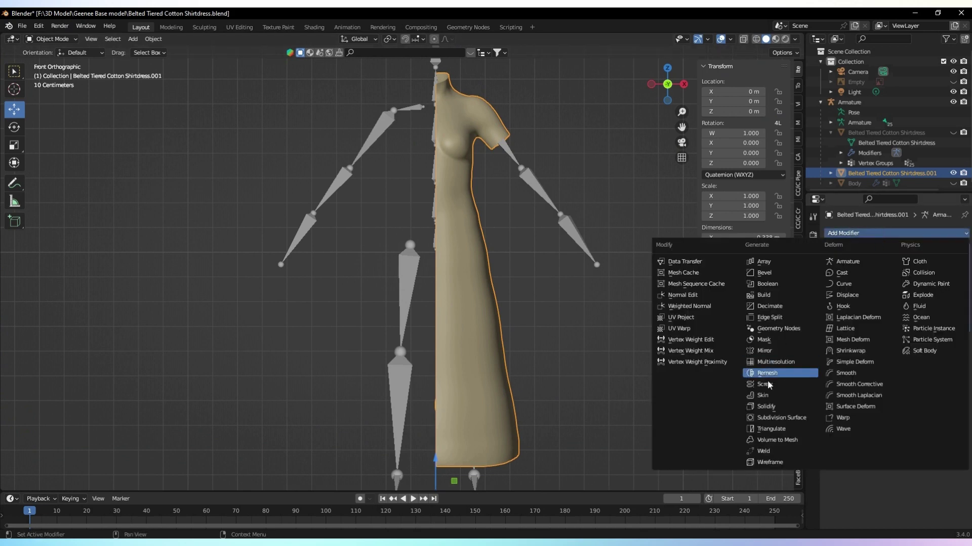
click(767, 351)
drag(961, 342, 952, 246)
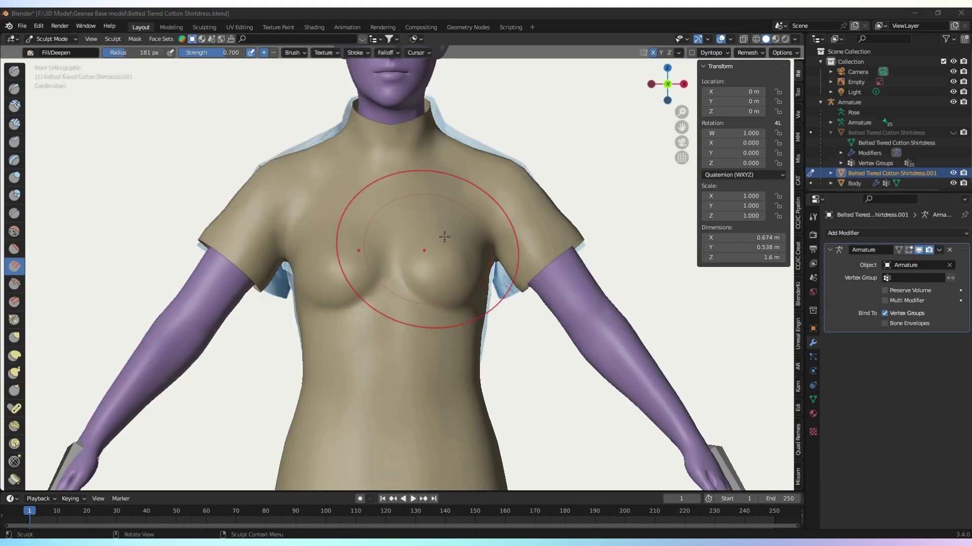
Fill the hollow between and below the breasts of the dress with the Fill/Deepen brush at a 130 px radius
scroll(385, 222, up, 4)
key(bracketleft)
key(bracketleft)
key(bracketleft)
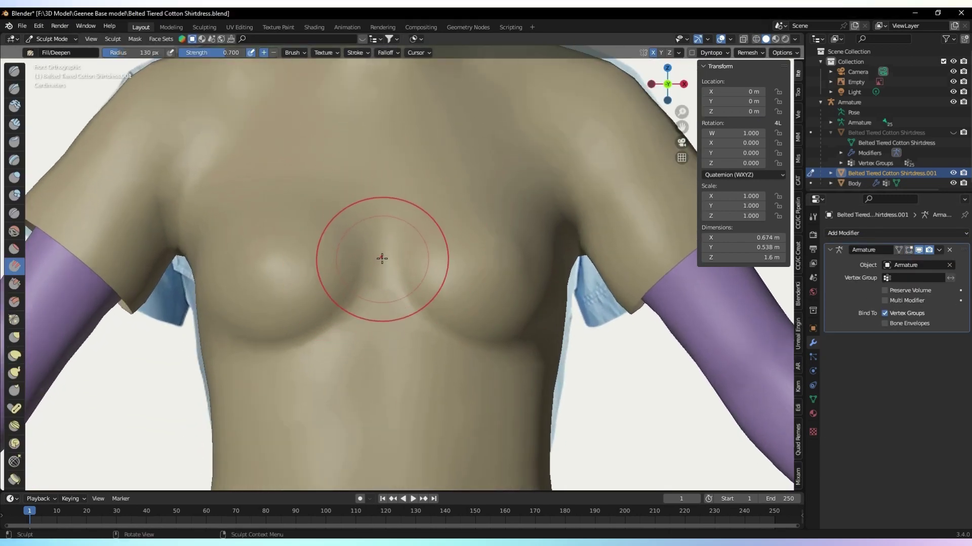
mouse_move(381, 258)
mouse_down()
mouse_move(377, 282)
mouse_move(371, 256)
mouse_move(366, 301)
mouse_move(418, 320)
mouse_move(326, 343)
mouse_up()
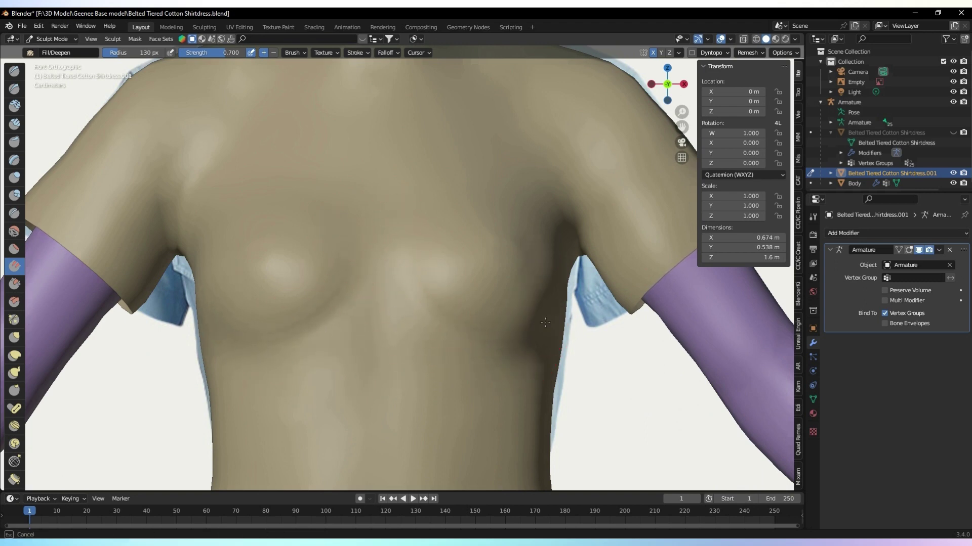
Smooth the bust and torso surface of the dress from several angles with the Smooth brush
drag(668, 84, 279, 298)
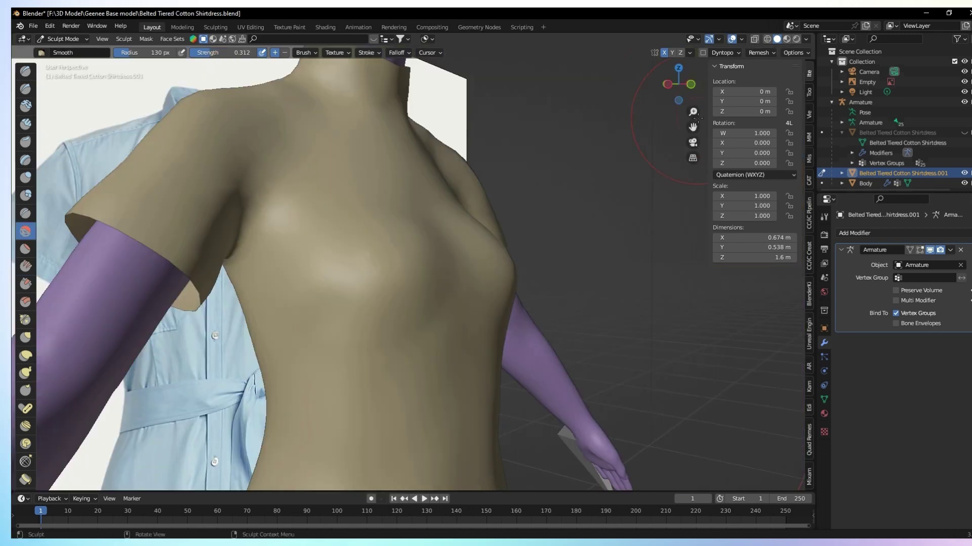
drag(667, 84, 653, 96)
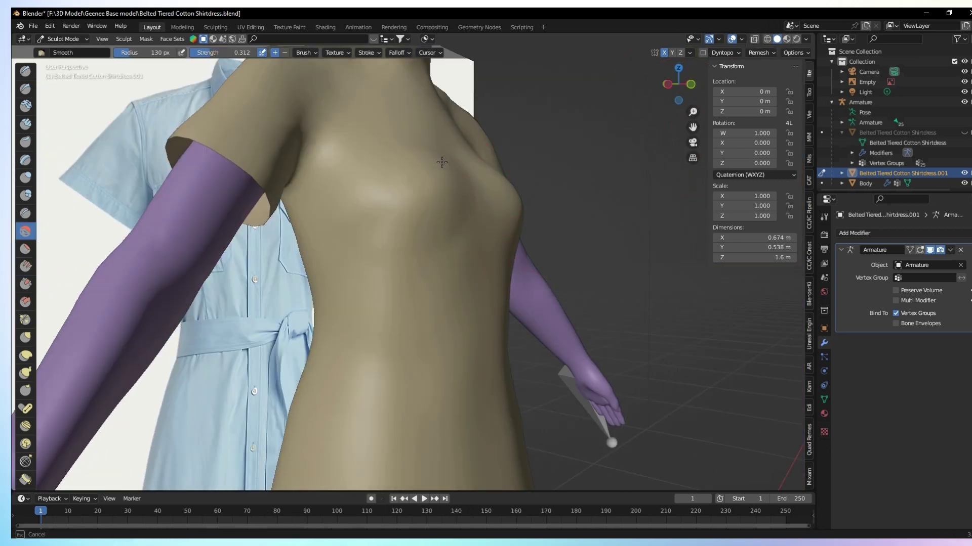
middle_drag(442, 162, 488, 184)
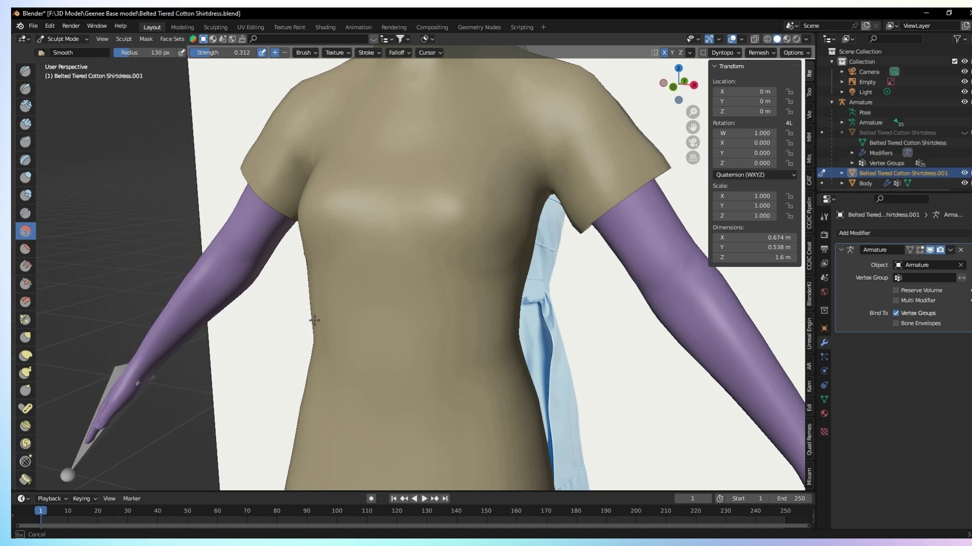
middle_drag(314, 321, 793, 90)
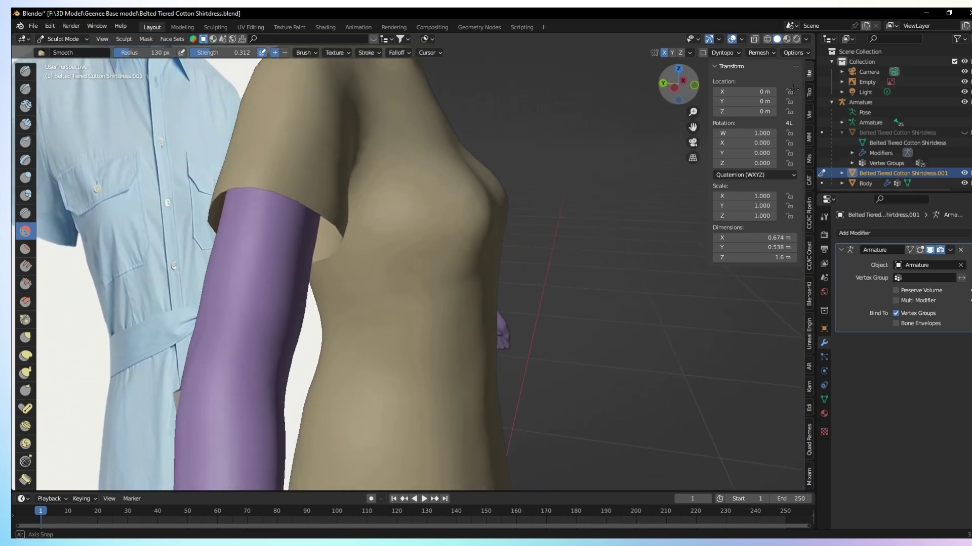
drag(793, 90, 782, 87)
drag(678, 84, 663, 101)
drag(477, 161, 477, 161)
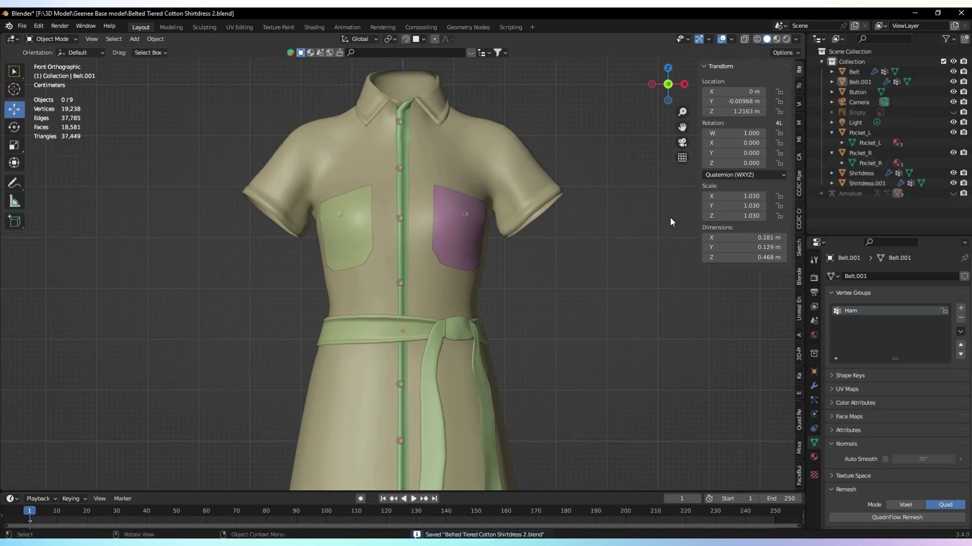
Show the full shirtdress in Material Preview shading and save the file
click(779, 42)
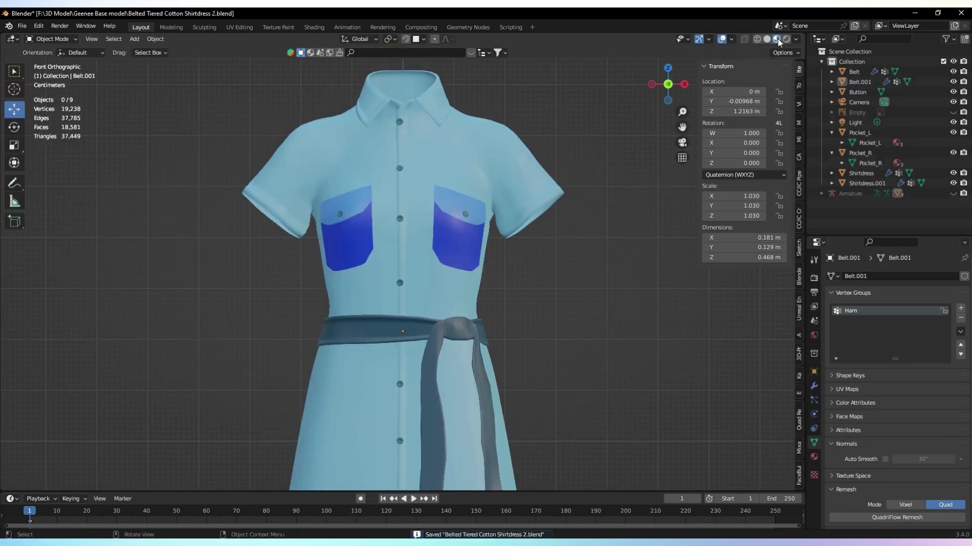
scroll(673, 156, down, 3)
key(ctrl+s)
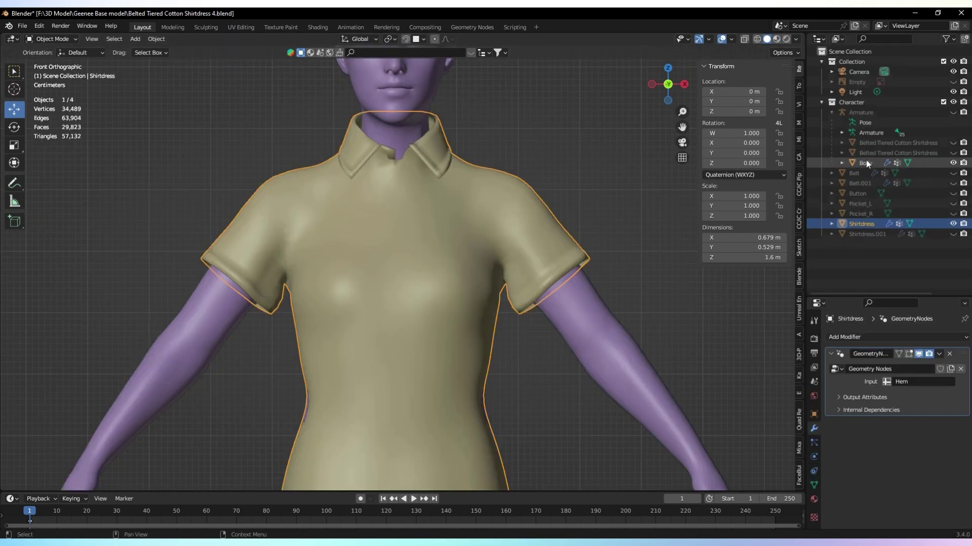
Add Collision physics to the Body with an outer thickness of 0.001 and an inner thickness of 0.050
click(866, 161)
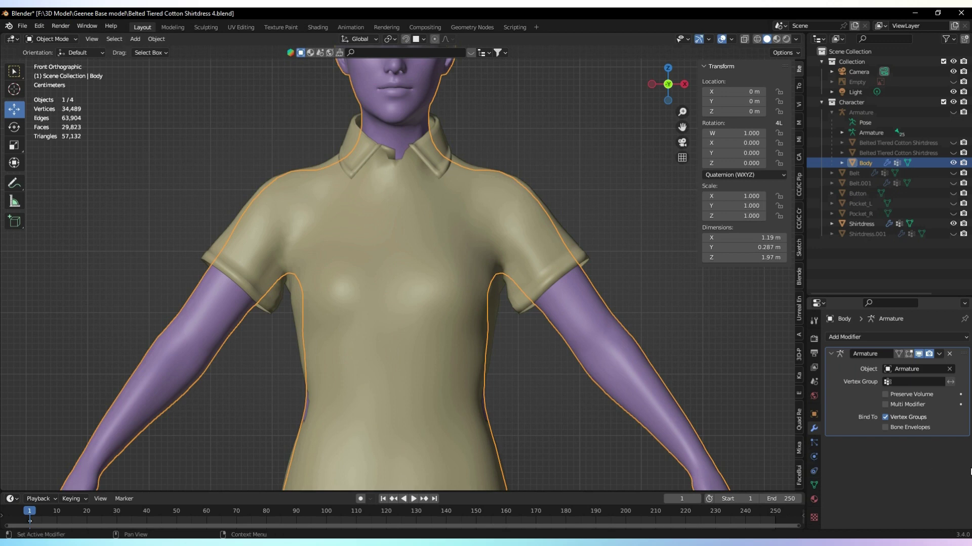
click(813, 456)
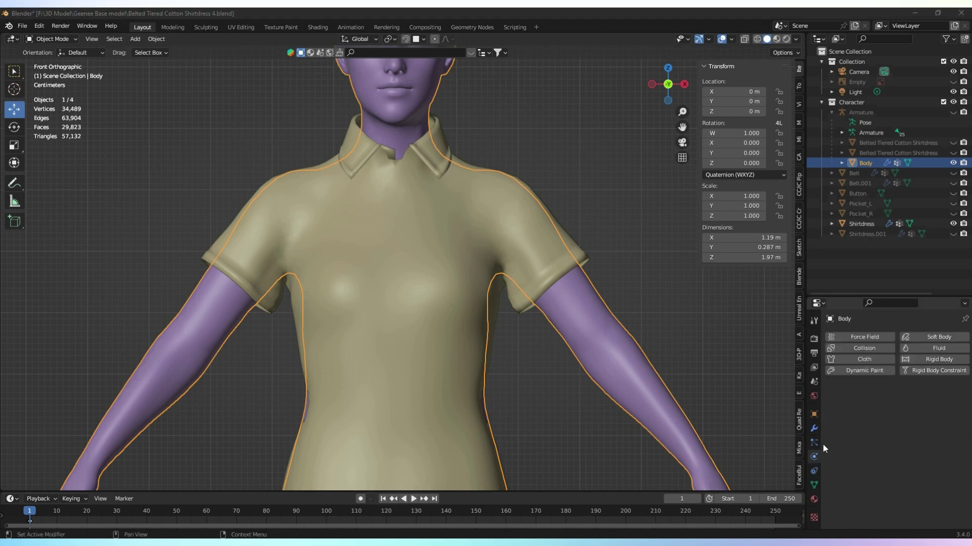
click(867, 349)
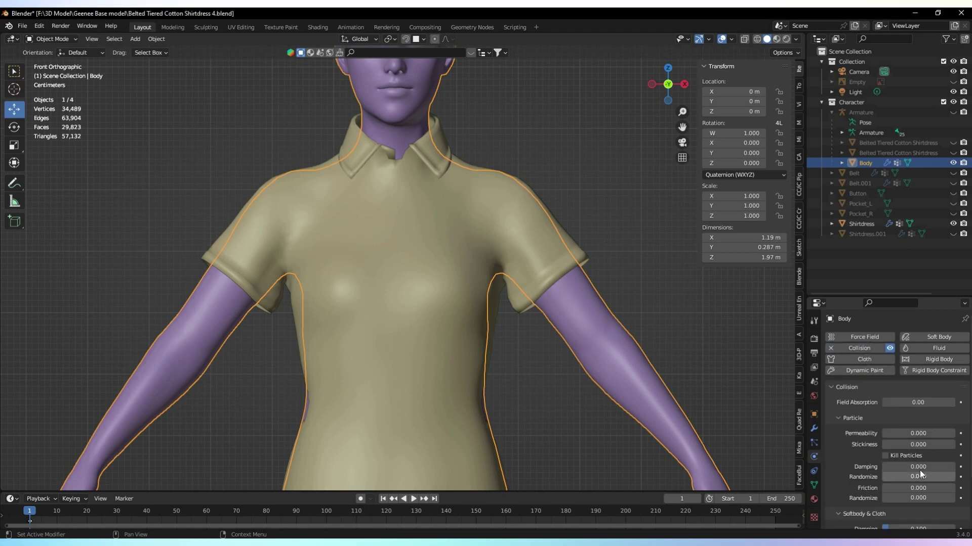
scroll(941, 440, down, 4)
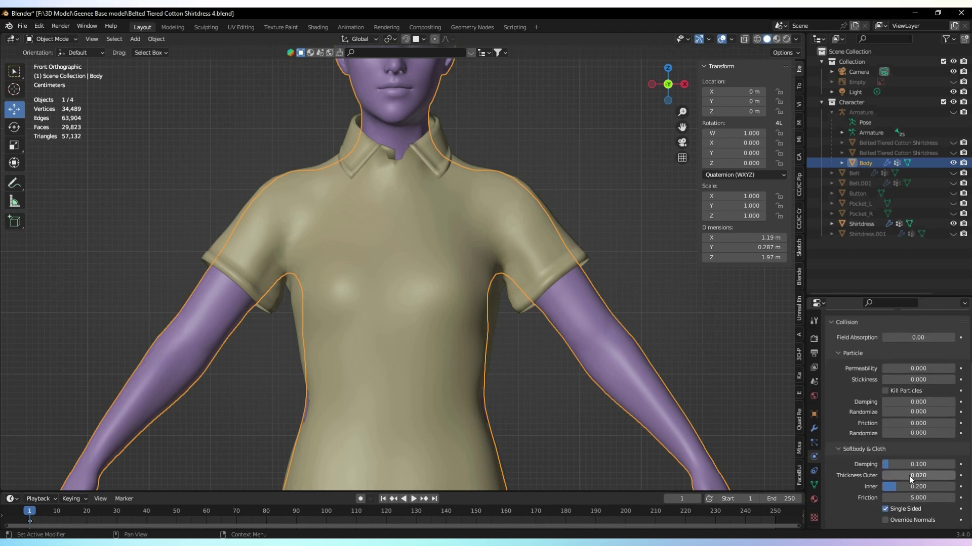
click(899, 487)
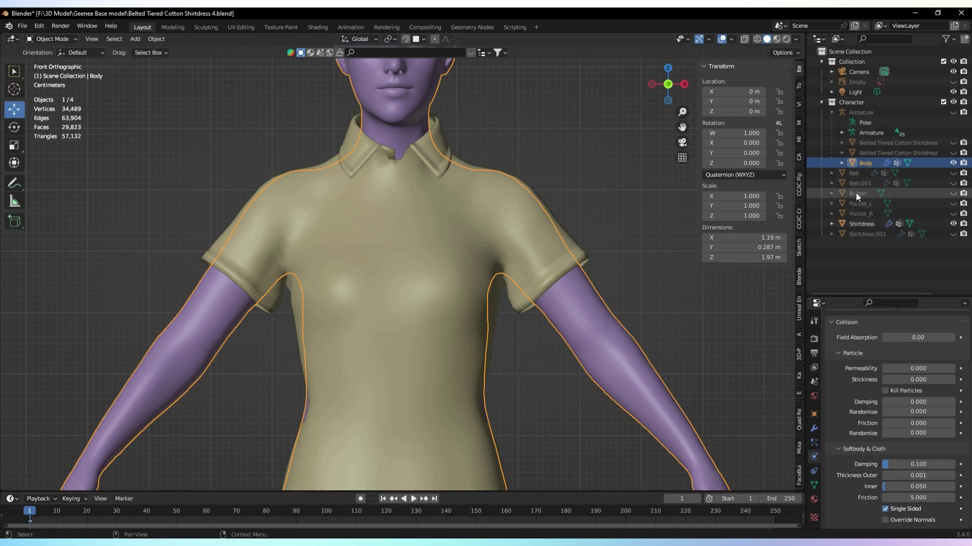
Give the Shirtdress Cloth physics with 15 quality steps, 0.4 kg vertex mass, tension, compression and shear stiffness of 80, and bending of 150
click(862, 223)
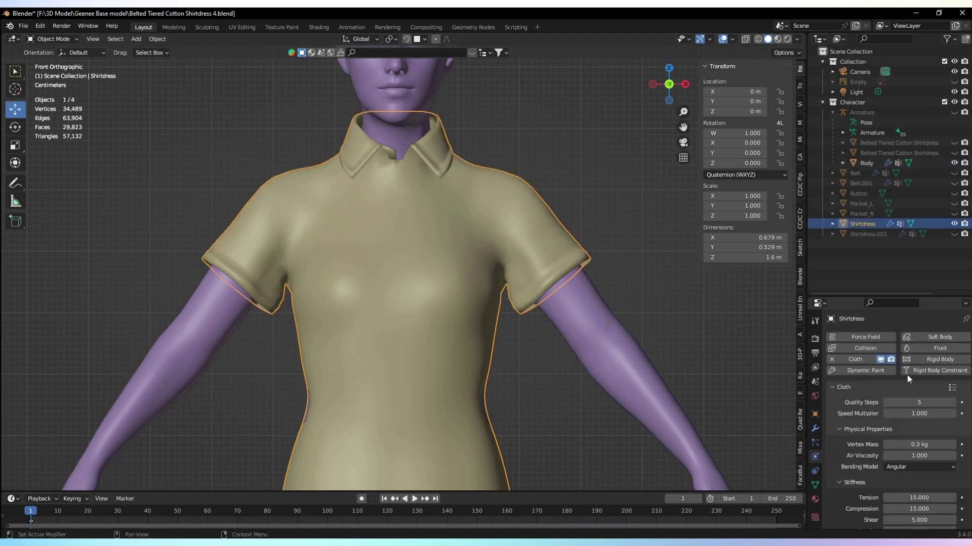
scroll(906, 375, down, 2)
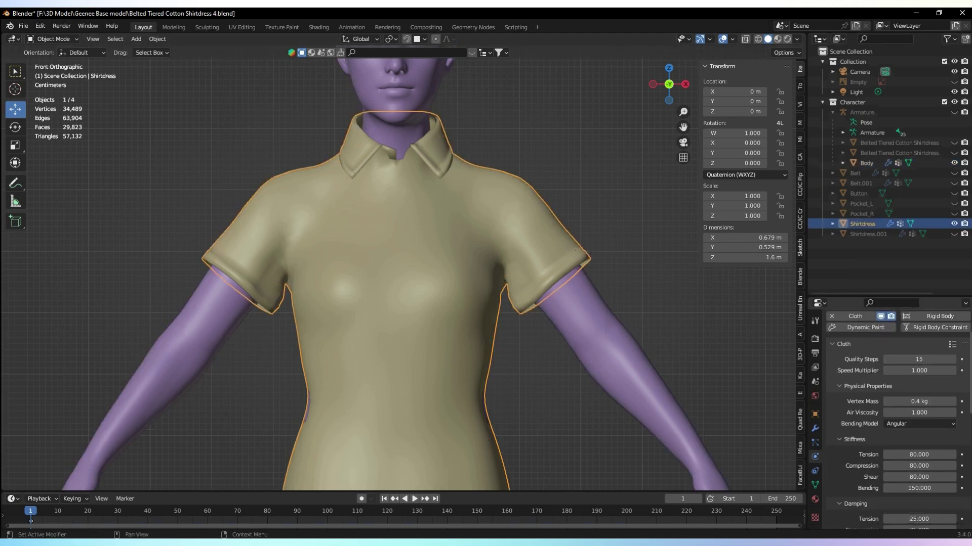
drag(968, 373, 967, 484)
click(842, 384)
click(843, 348)
scroll(842, 354, up, 3)
click(841, 357)
click(855, 467)
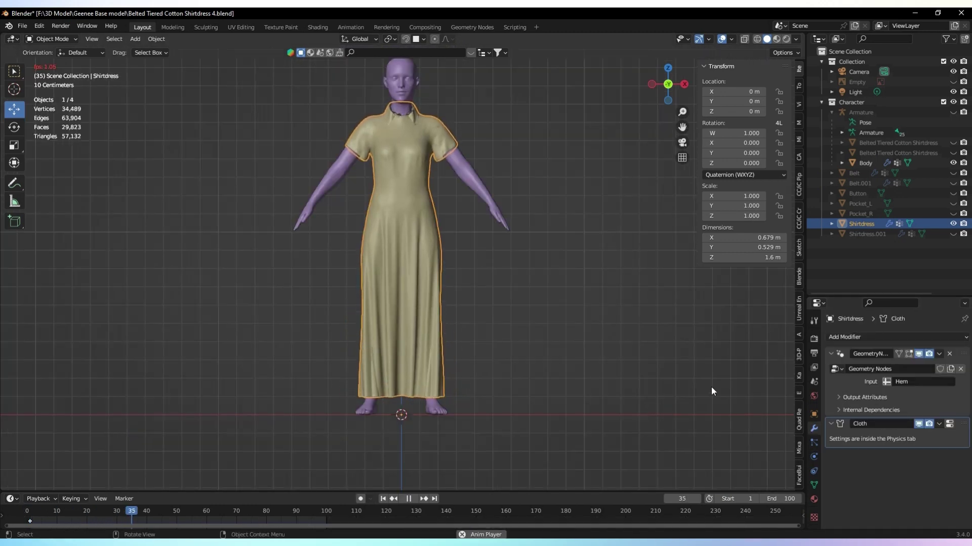
Stop the cloth simulation at frame 67, move the Shirtdress's Cloth modifier above Geometry Nodes and apply it
key(space)
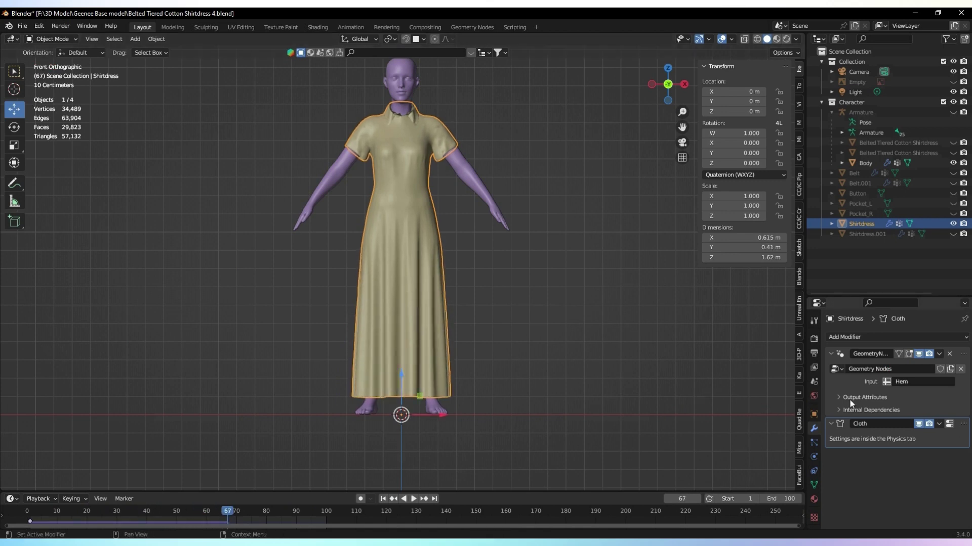
drag(963, 424, 963, 354)
click(940, 356)
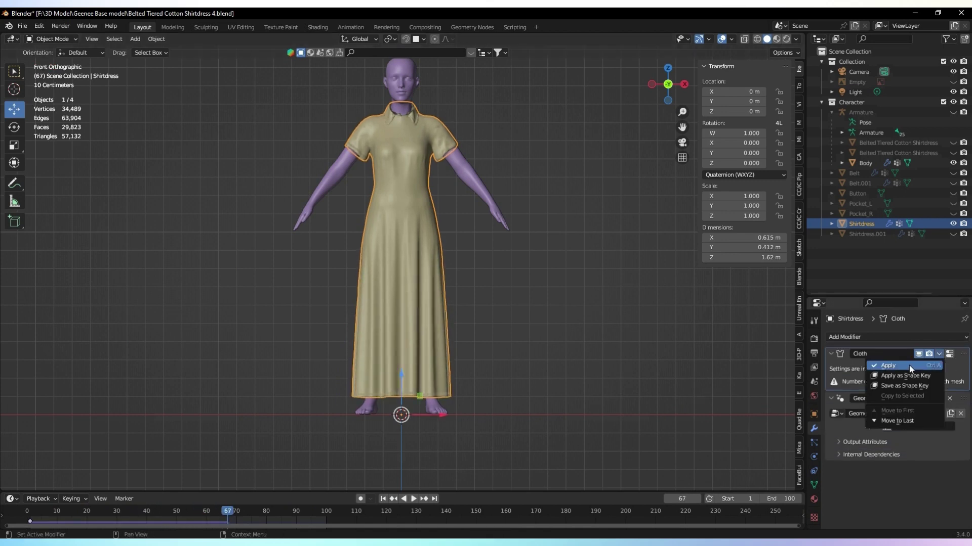
click(909, 365)
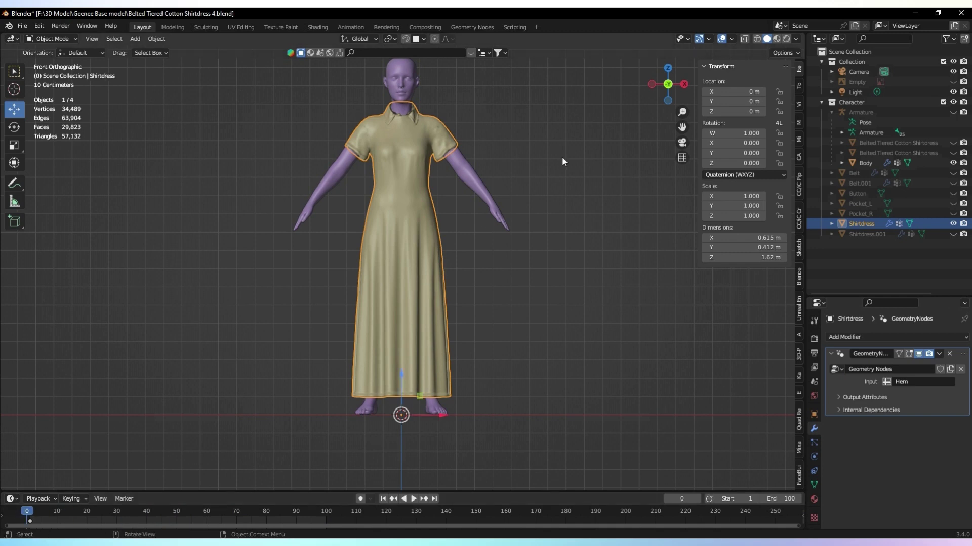
Show the Shirtdress wireframe around the shoulders and switch to Sculpt Mode with the Smooth brush
drag(682, 112, 683, 219)
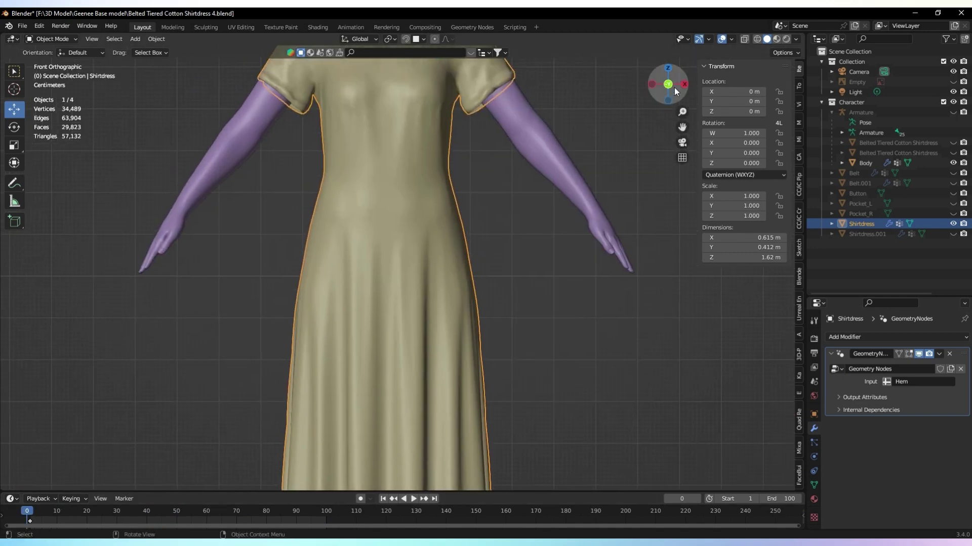
drag(674, 87, 682, 125)
click(664, 86)
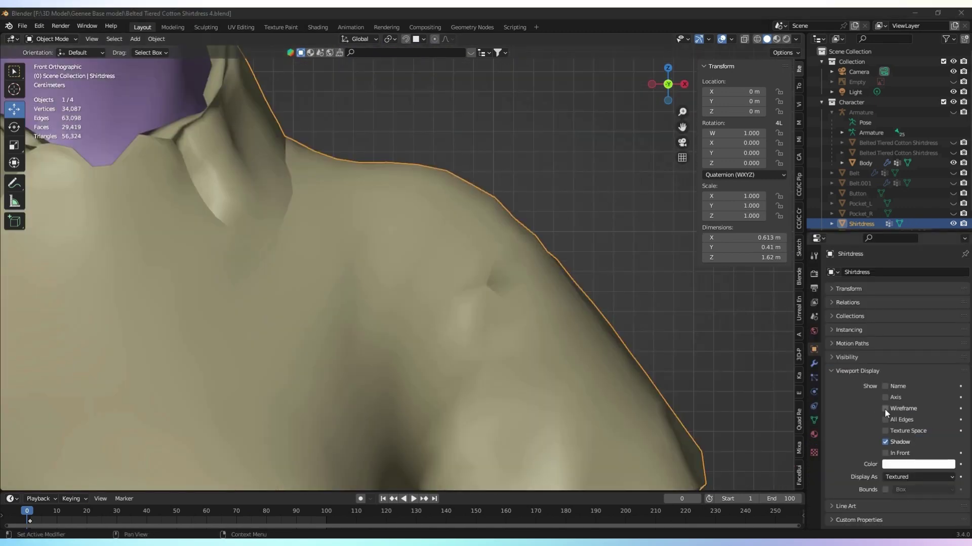
click(885, 409)
drag(682, 127, 619, 110)
click(52, 38)
click(53, 72)
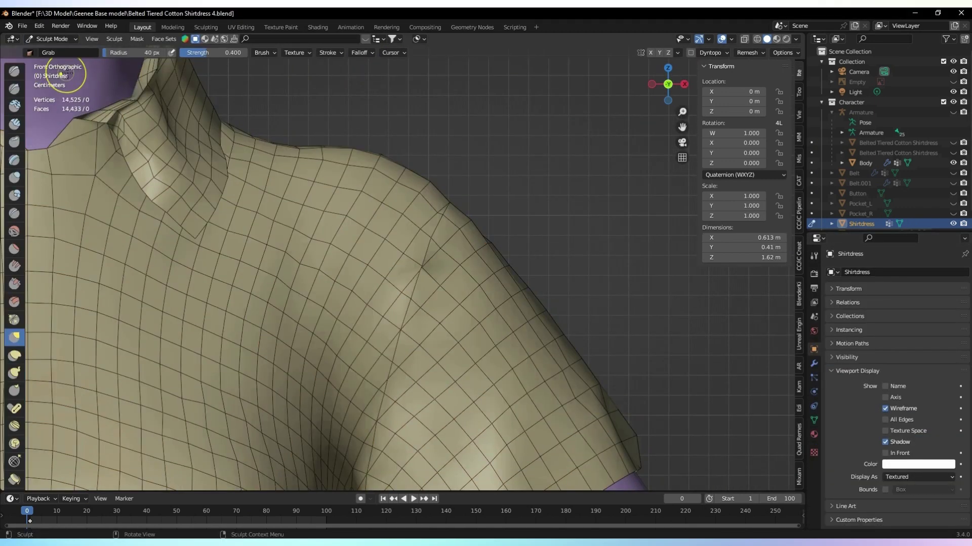
drag(682, 112, 694, 47)
click(15, 232)
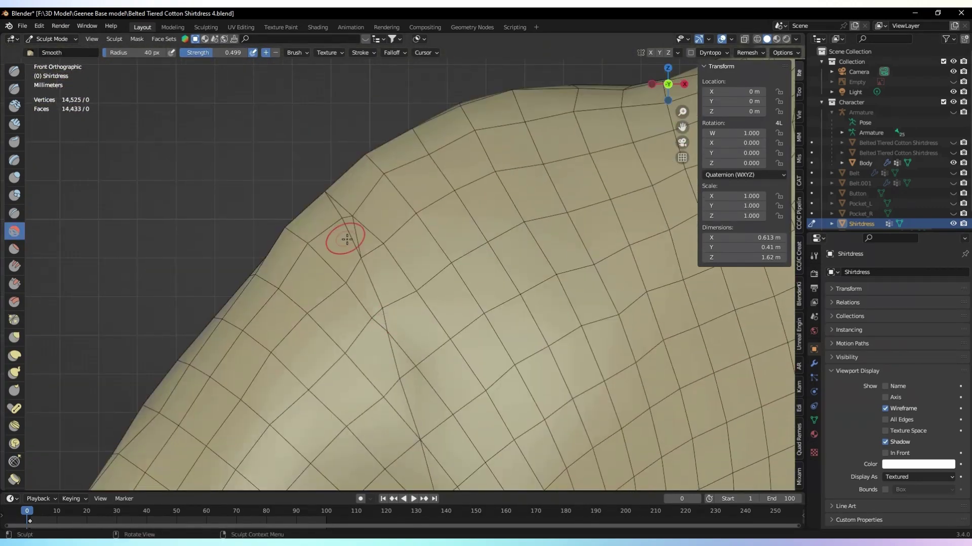
Dissolve the stray edge at the sleeve seam on the dress's right shoulder in Edit Mode
key(Tab)
alt+click(338, 225)
right_click(338, 334)
click(332, 503)
scroll(642, 125, down, 10)
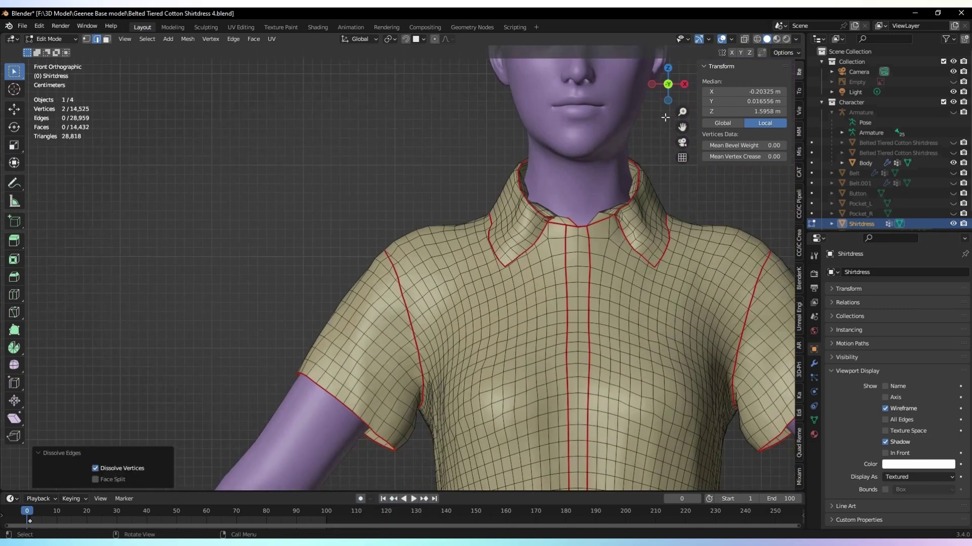
Return to Object Mode, turn off the Shirtdress wireframe and preview it in Material Preview shading
shift+middle_drag(665, 117, 482, 93)
click(885, 409)
key(Tab)
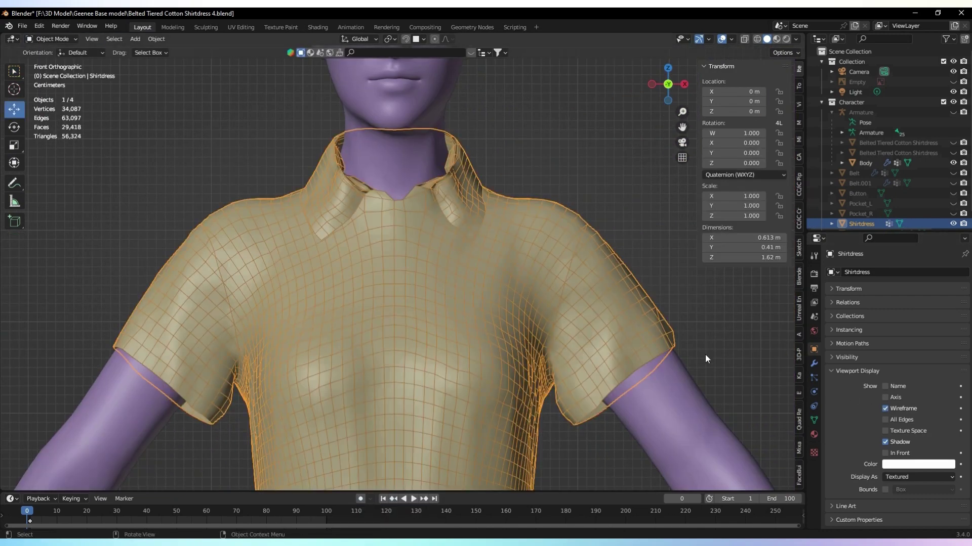
scroll(706, 354, down, 6)
scroll(611, 322, up, 5)
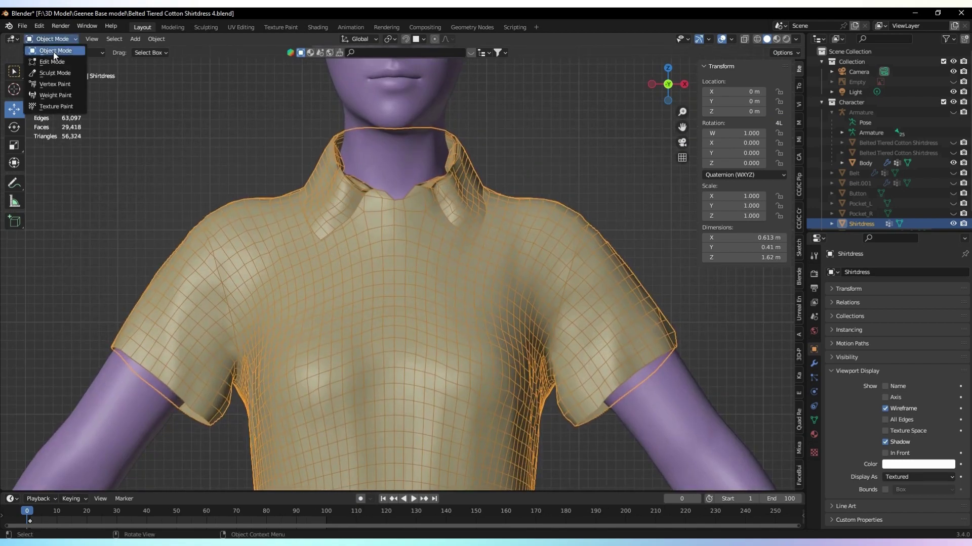
click(776, 39)
click(894, 409)
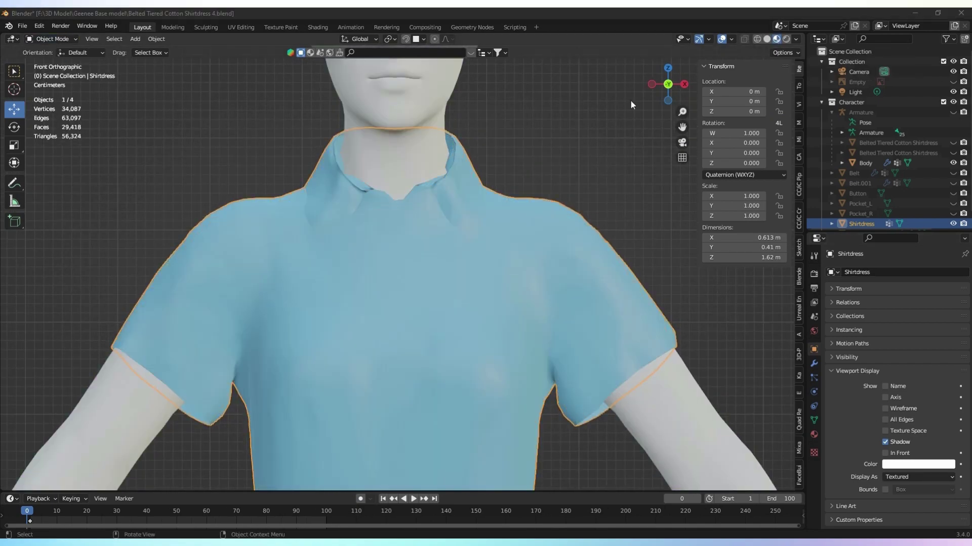
Return to Solid shading, then unhide and select Pocket_L on the dress's chest
click(767, 39)
mouse_move(682, 112)
mouse_down()
mouse_move(655, 228)
mouse_move(682, 105)
mouse_move(630, 88)
mouse_move(622, 96)
mouse_up()
click(953, 203)
click(456, 274)
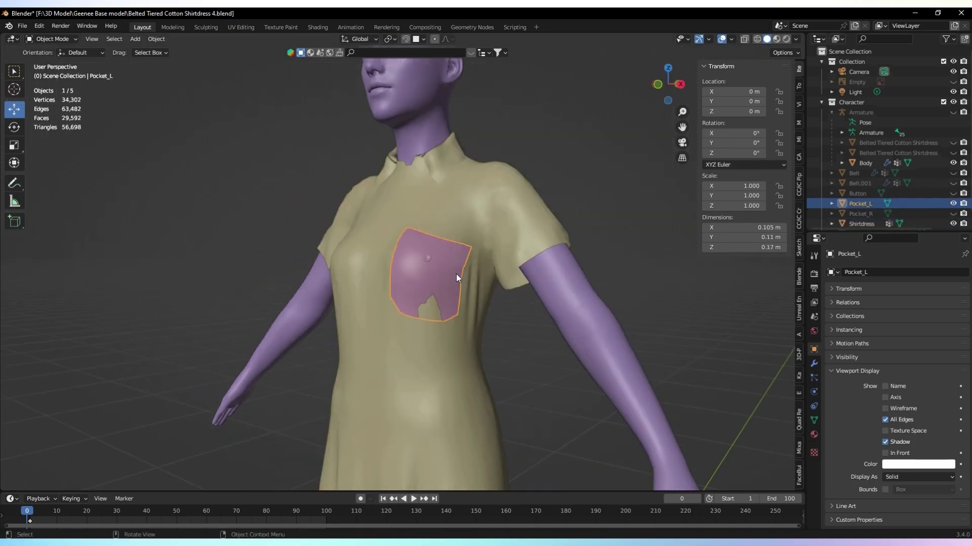
click(812, 440)
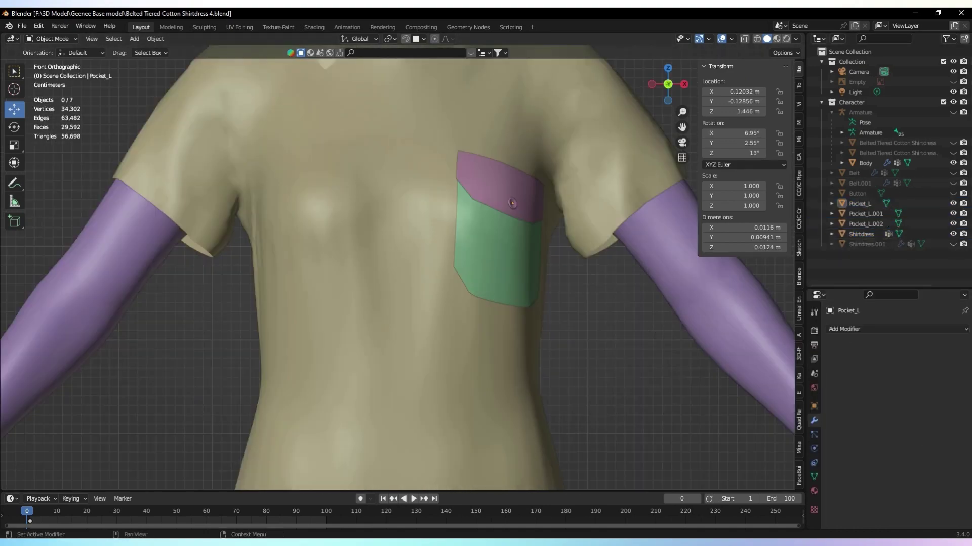
Apply the transforms of the three left pocket pieces: Pocket_L, Pocket_L.001 and Pocket_L.002
shift+click(865, 223)
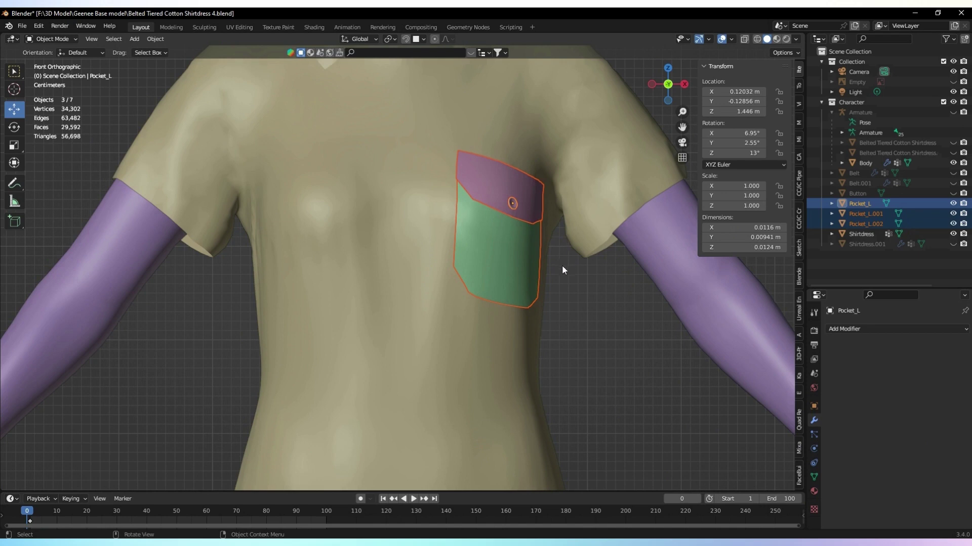
key(ctrl+a)
click(544, 300)
Copy and paste the three pocket pieces and mirror the copies along global X onto the opposite chest
key(ctrl+c)
key(ctrl+v)
right_click(527, 274)
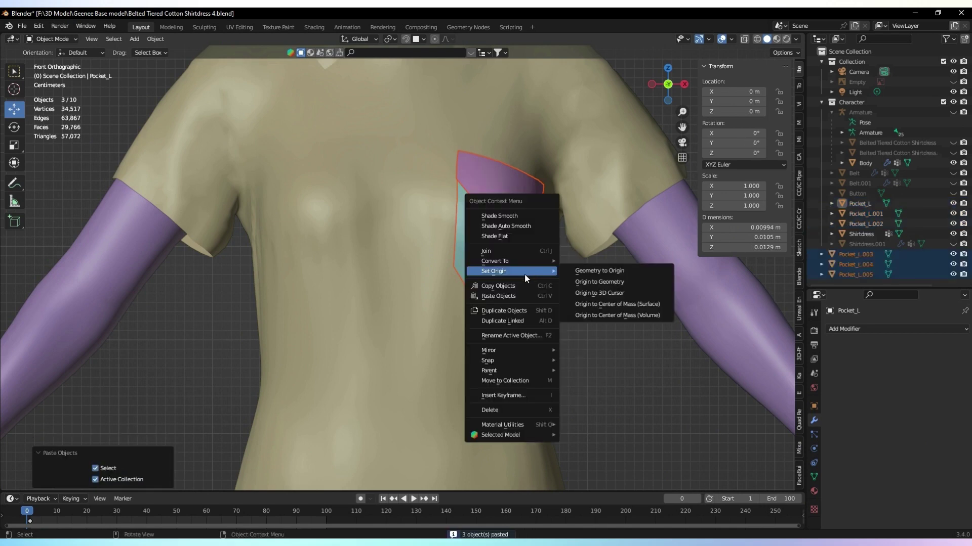
mouse_move(494, 349)
click(581, 364)
click(615, 46)
scroll(454, 343, down, 5)
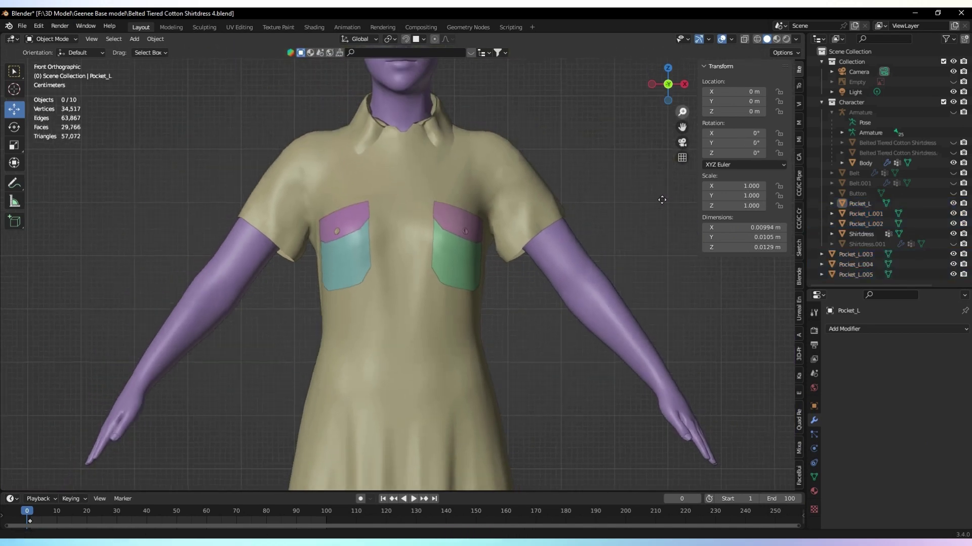
Save the file with the belt and both chest pockets shown on the dress
click(455, 343)
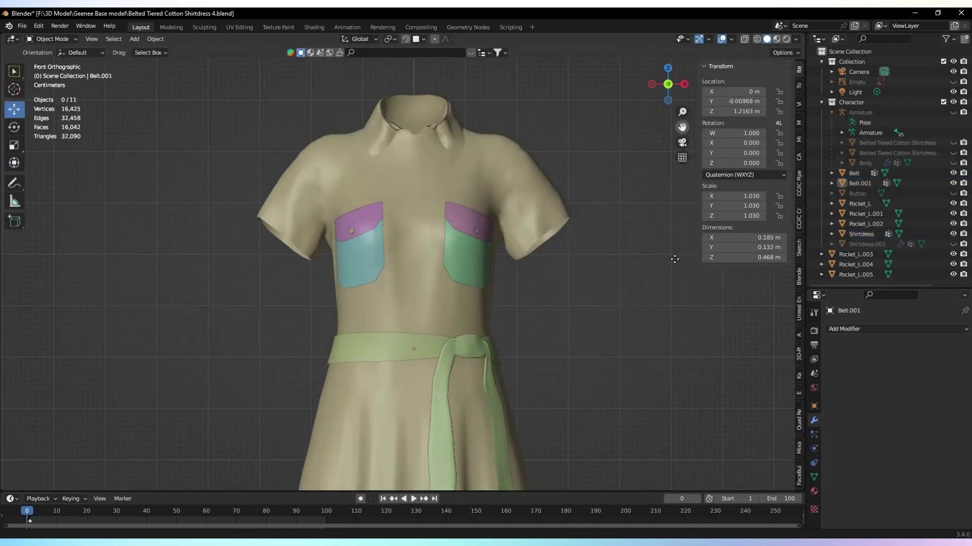
key(ctrl+s)
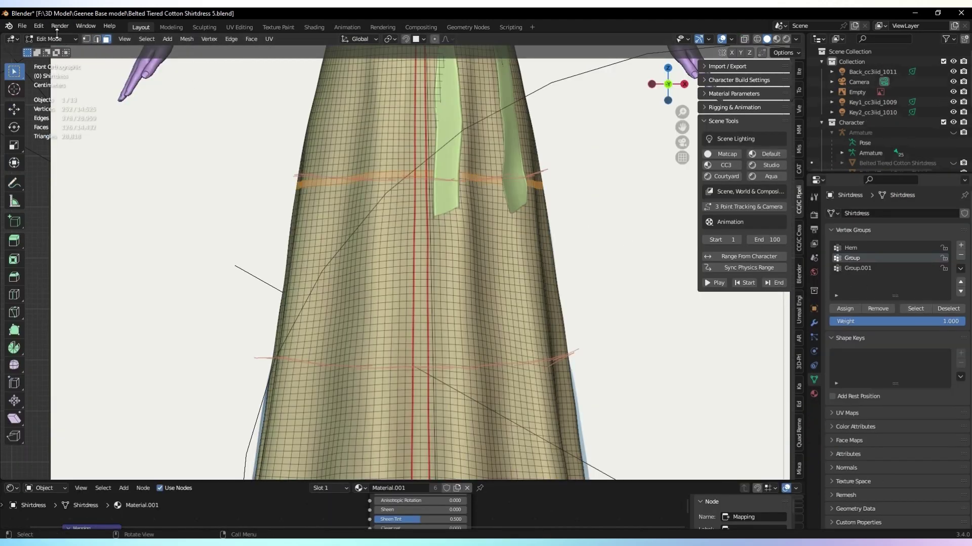
Create a face set in Sculpt Mode from the edit-mode selection of the upper skirt band
click(50, 39)
click(51, 69)
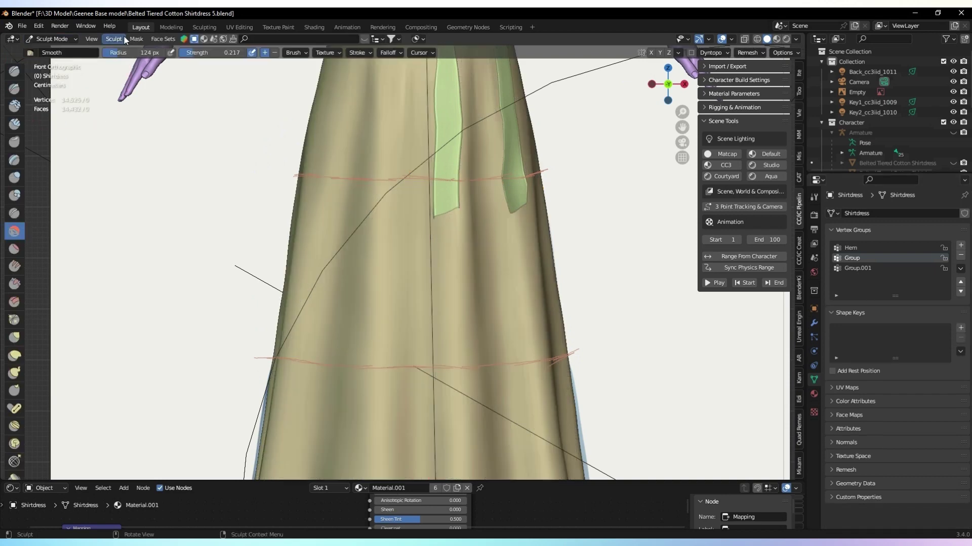
click(163, 39)
click(167, 71)
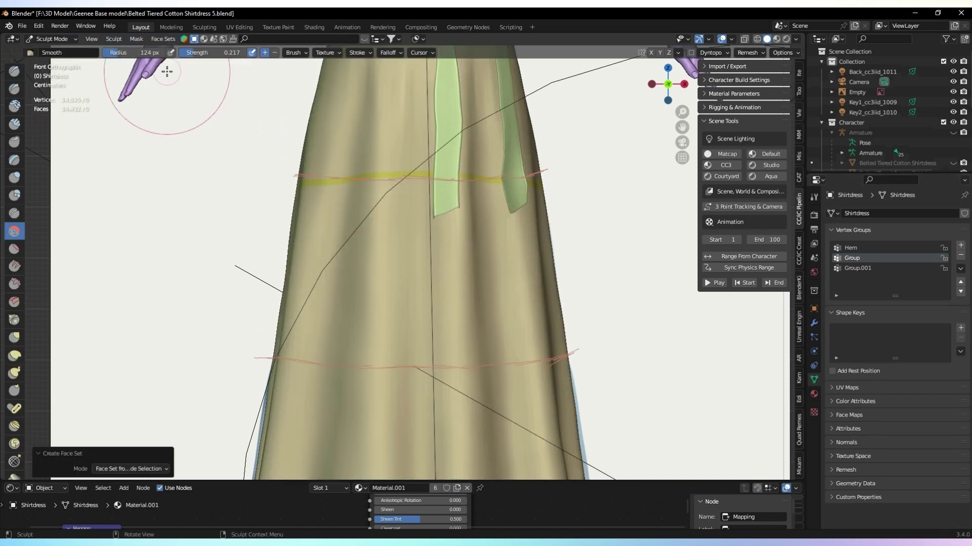
Clear the red annotation strokes across the skirt in Object Mode and return to Sculpt Mode
click(51, 39)
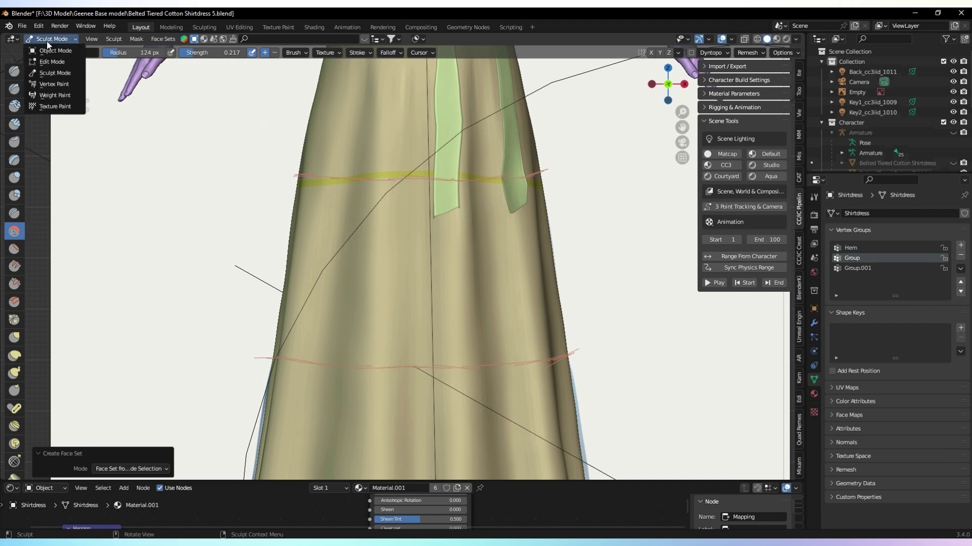
click(52, 49)
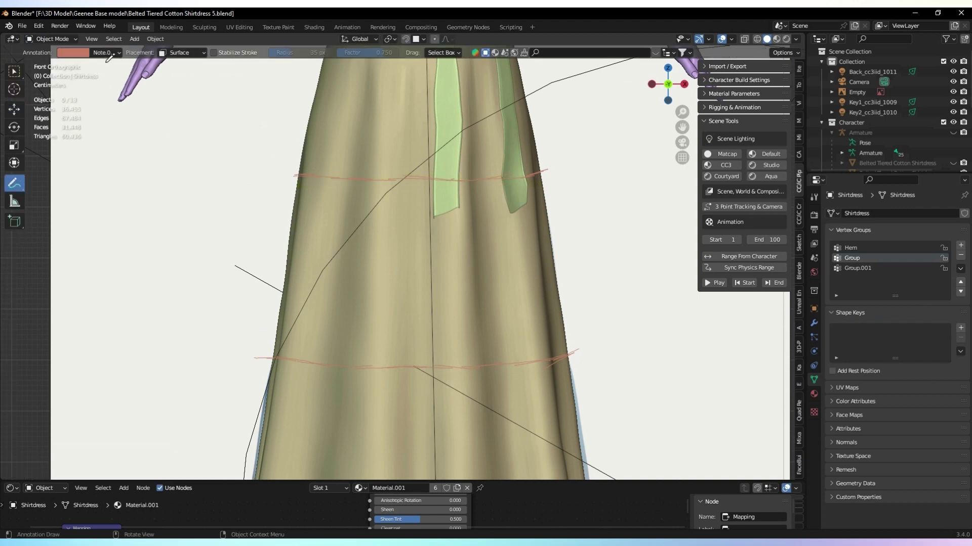
click(51, 39)
click(51, 71)
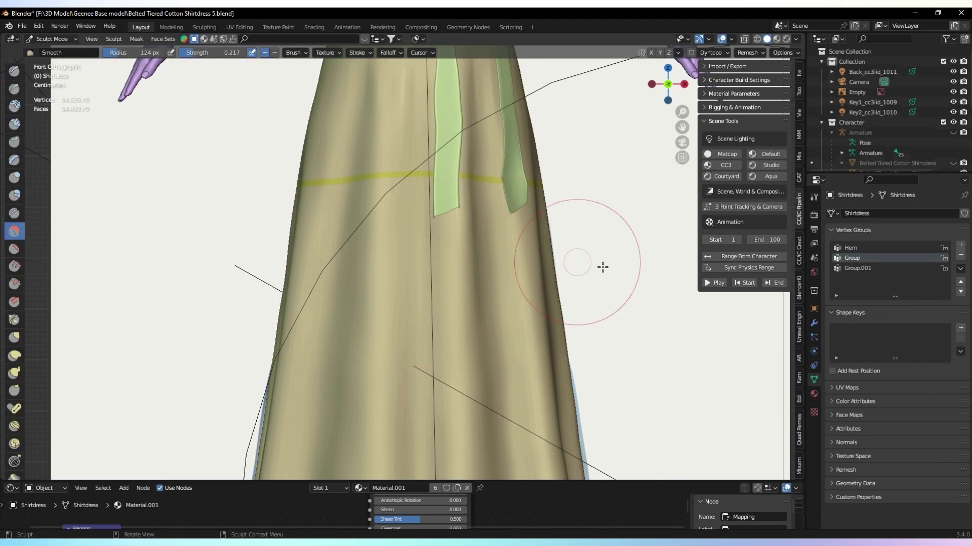
Select the Group.001 vertex group in Edit Mode and create a face set from it for the lower skirt band
click(859, 271)
click(59, 40)
click(56, 60)
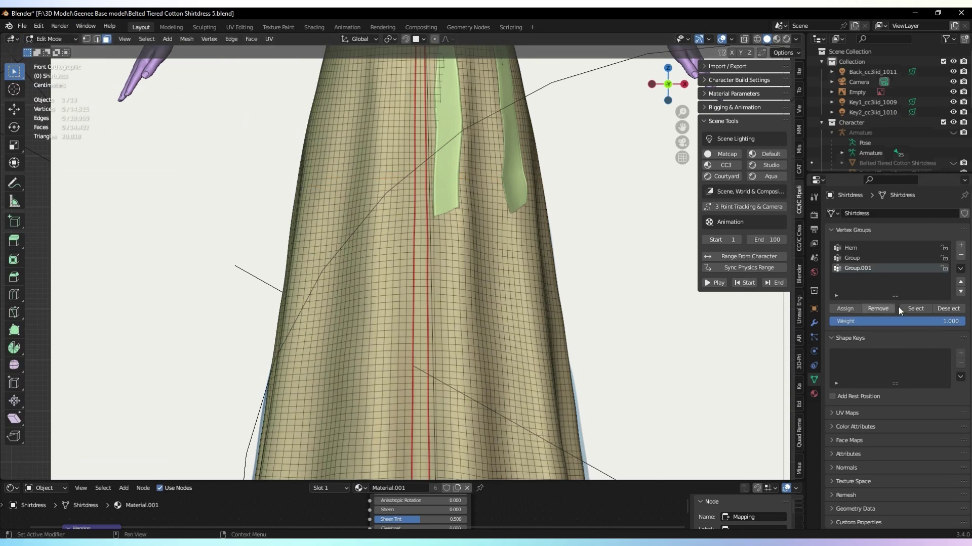
click(51, 39)
click(51, 72)
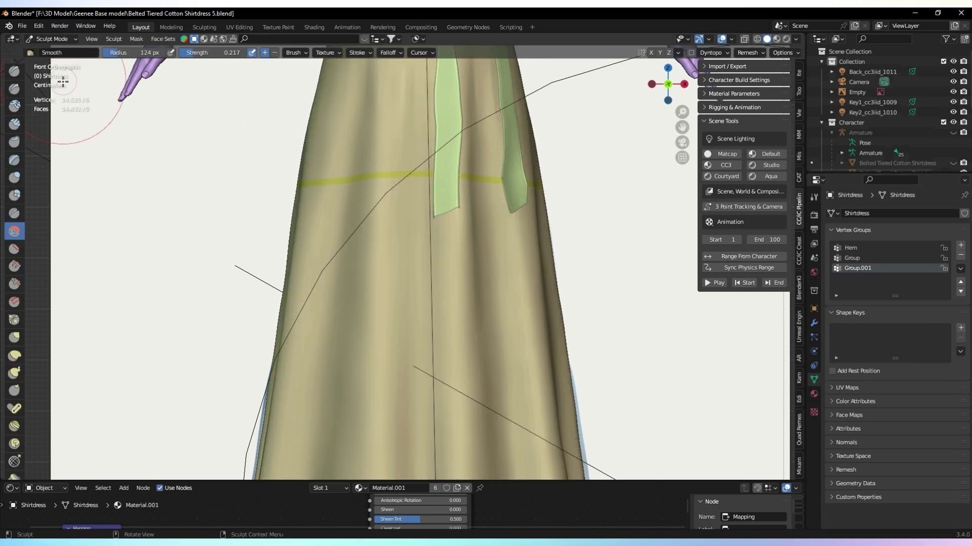
click(163, 39)
click(202, 85)
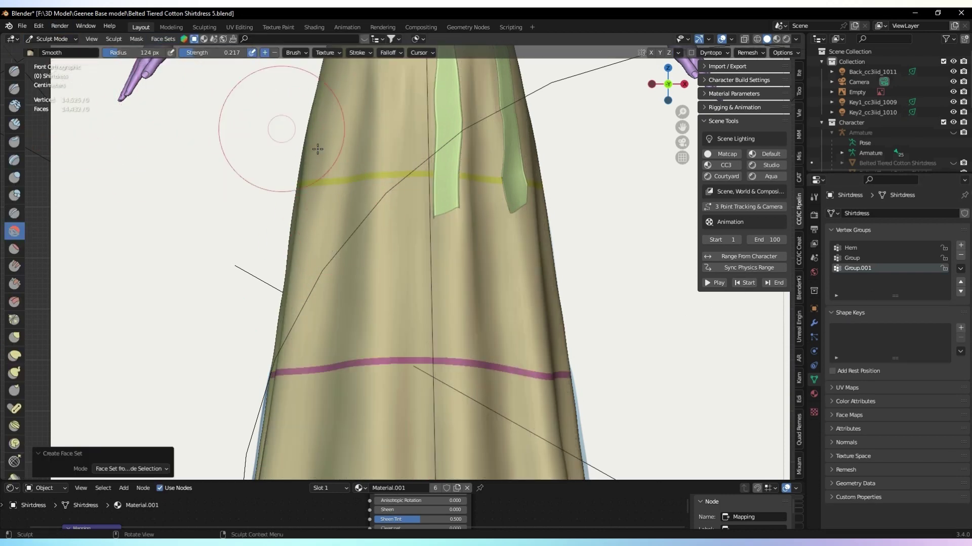
Return to Edit Mode and add the faces of the Group vertex group to the lower band selection
click(55, 39)
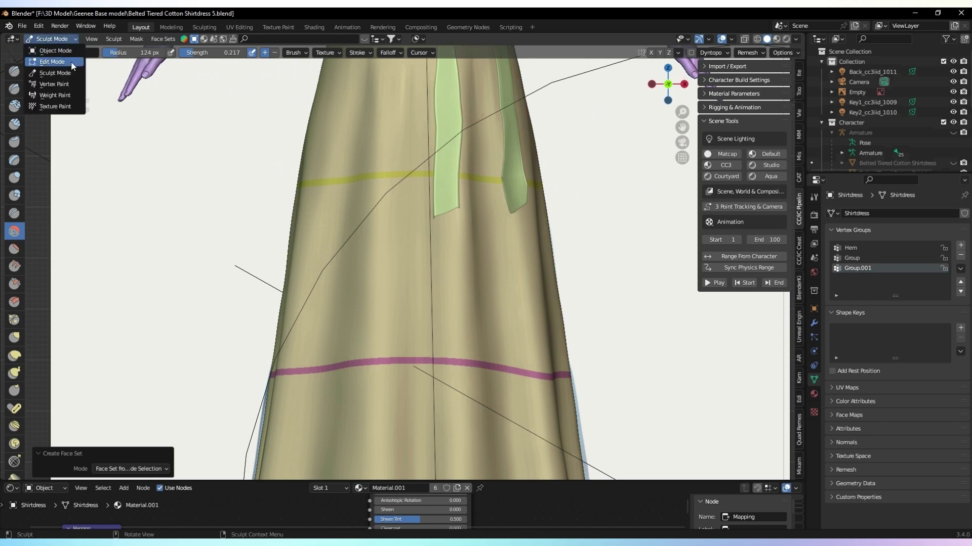
click(56, 51)
click(50, 39)
click(63, 61)
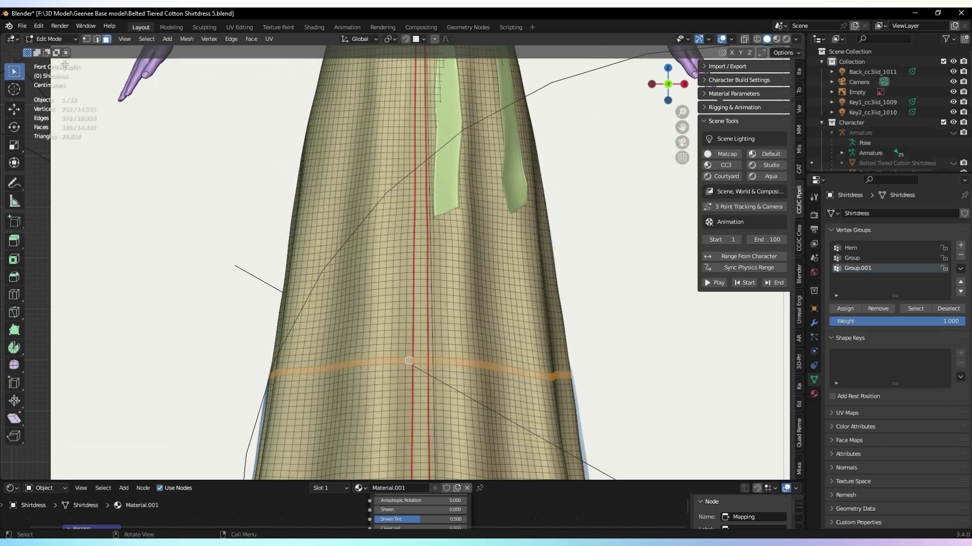
click(866, 259)
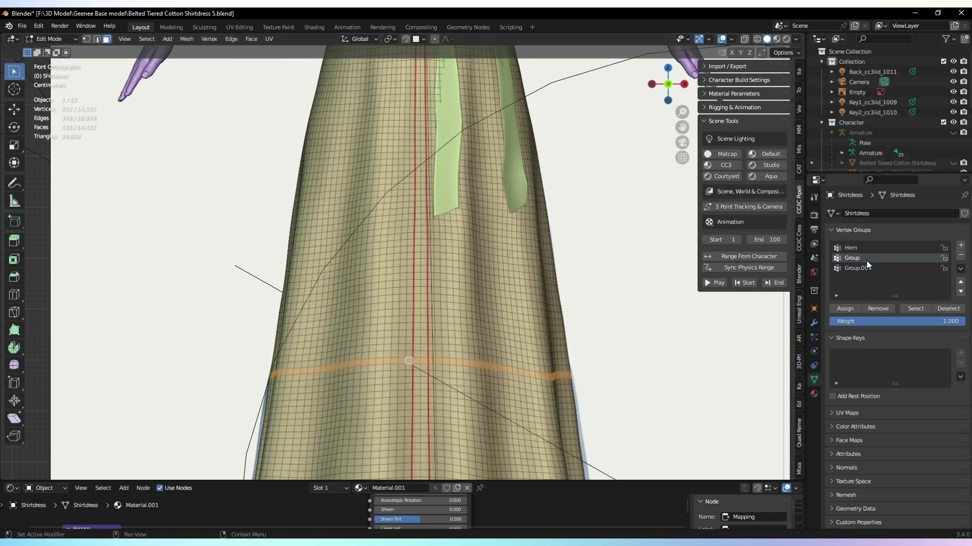
click(915, 308)
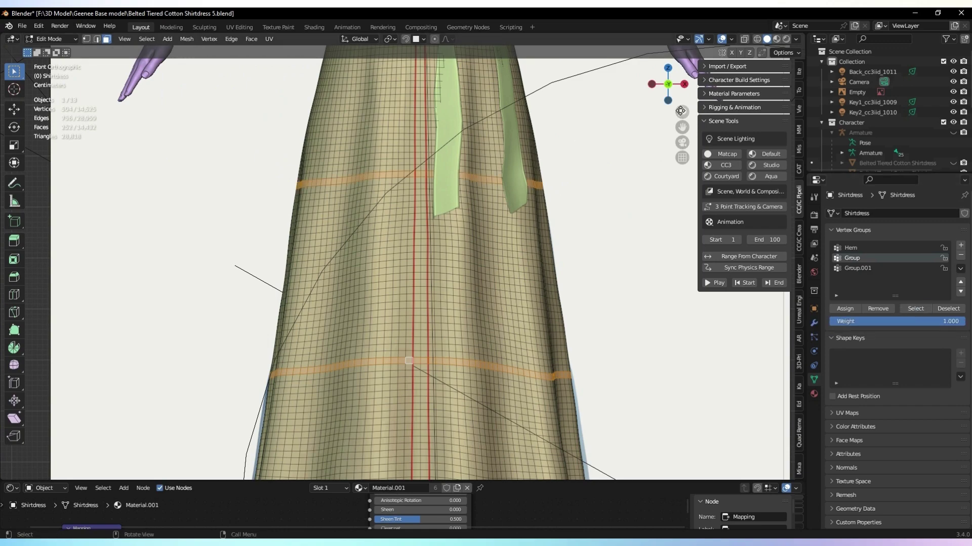
Clear the band selection, select the skirt's linked faces delimited by seam, and hide the reference image Empty
drag(680, 110, 665, 162)
click(568, 342)
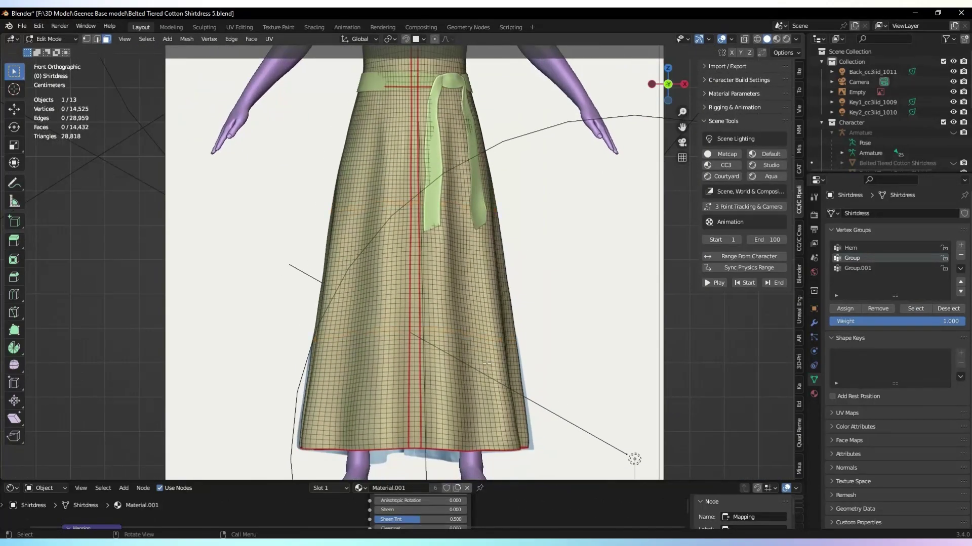
drag(486, 364, 302, 252)
key(alt+z)
drag(560, 336, 362, 247)
key(alt+z)
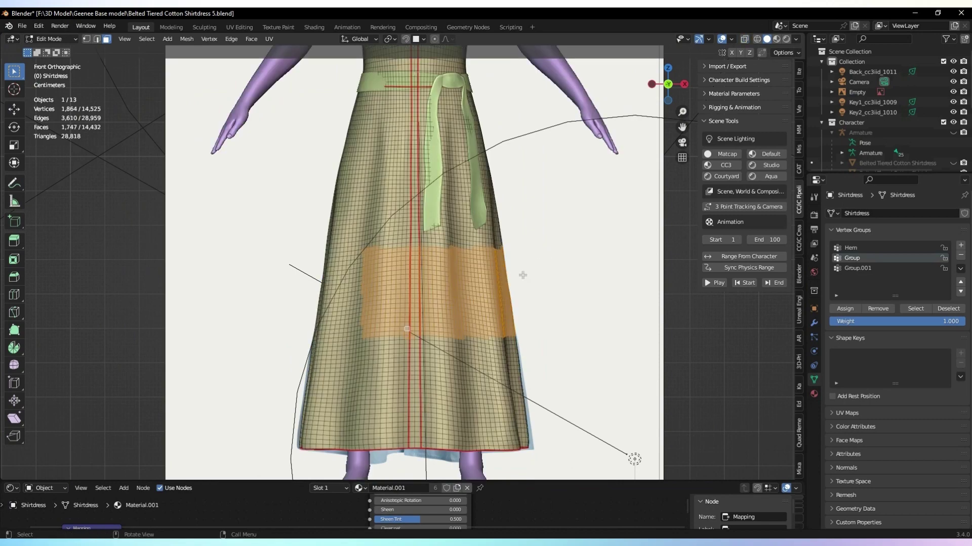
key(ctrl+l)
drag(668, 84, 749, 93)
click(953, 92)
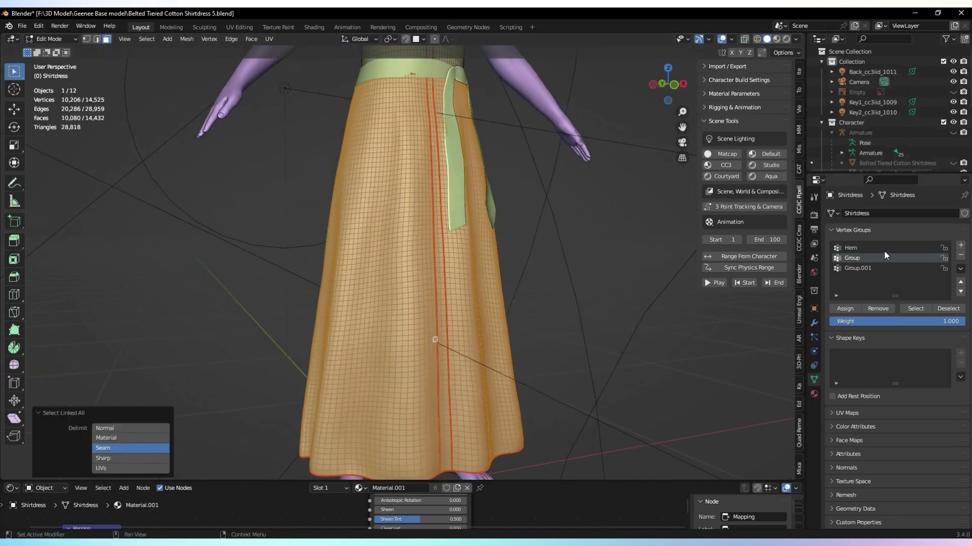
Deselect the Group vertex group band from the linked skirt selection and keep only the upper tier's faces selected
click(917, 310)
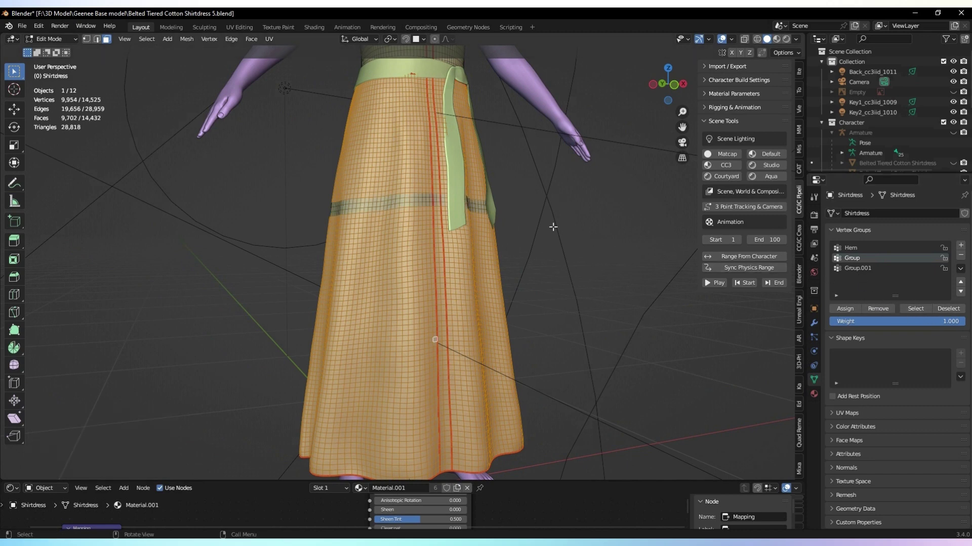
key(ctrl+z)
click(96, 39)
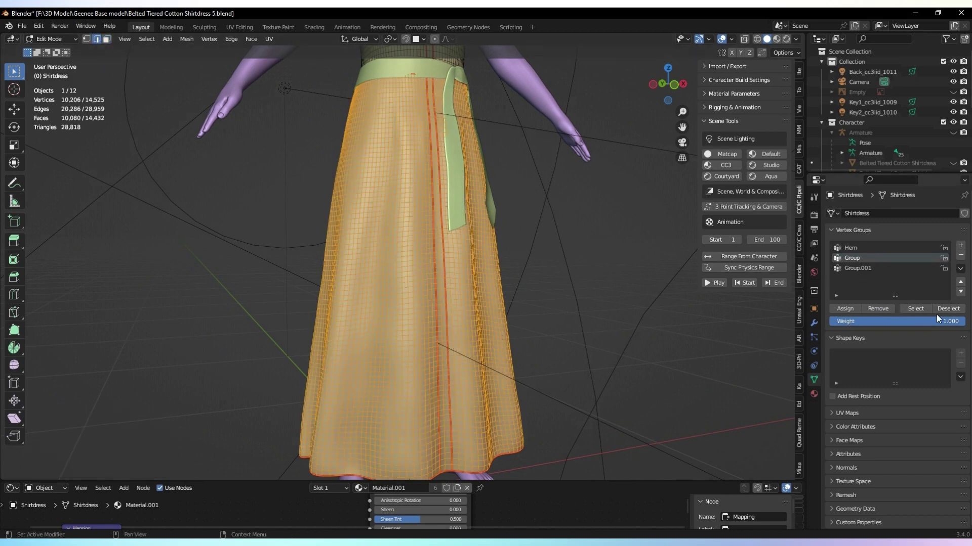
click(940, 309)
drag(670, 85, 649, 87)
key(ctrl+z)
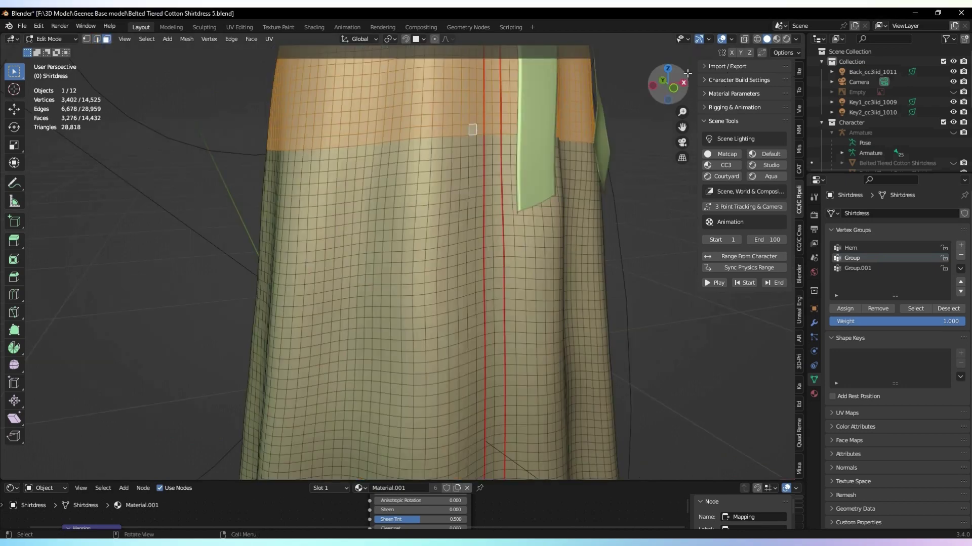
drag(662, 83, 665, 86)
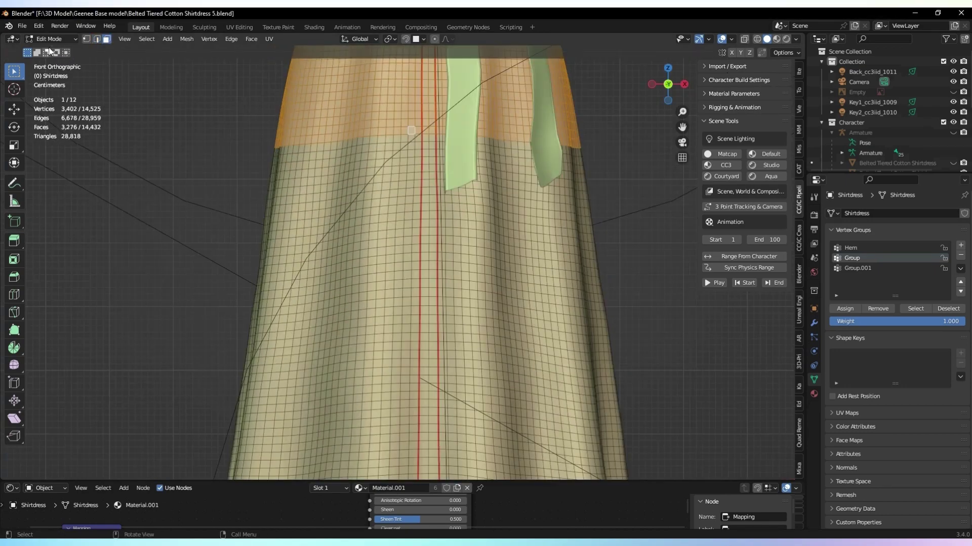
Switch to Sculpt Mode and create a face set from the upper tier's Edit Mode selection
click(49, 39)
click(63, 72)
click(163, 39)
click(203, 72)
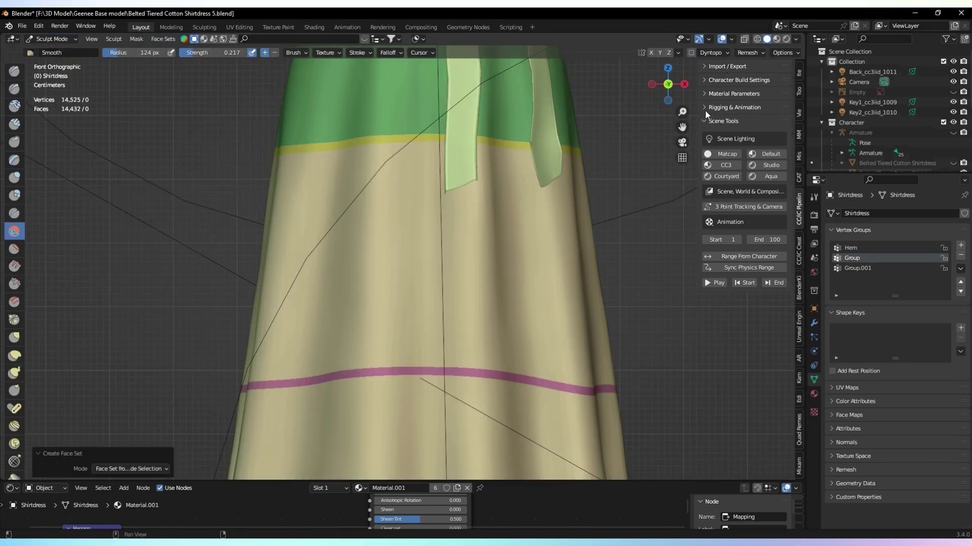
scroll(677, 105, down, 2)
middle_drag(677, 105, 683, 141)
scroll(679, 118, down, 6)
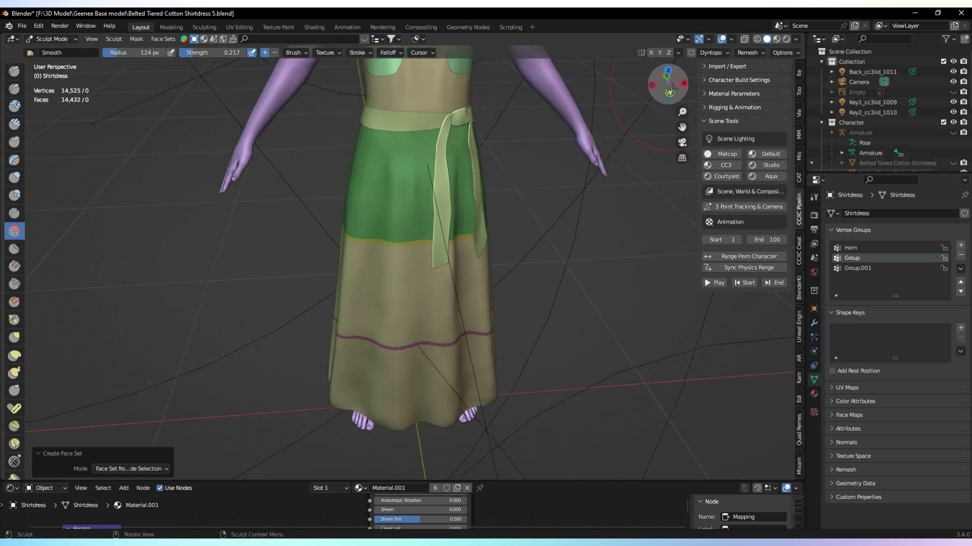
Return to Edit Mode and create separate face sets for the middle and bottom skirt tiers using the Group and Group.001 bands as boundaries
click(51, 39)
click(64, 64)
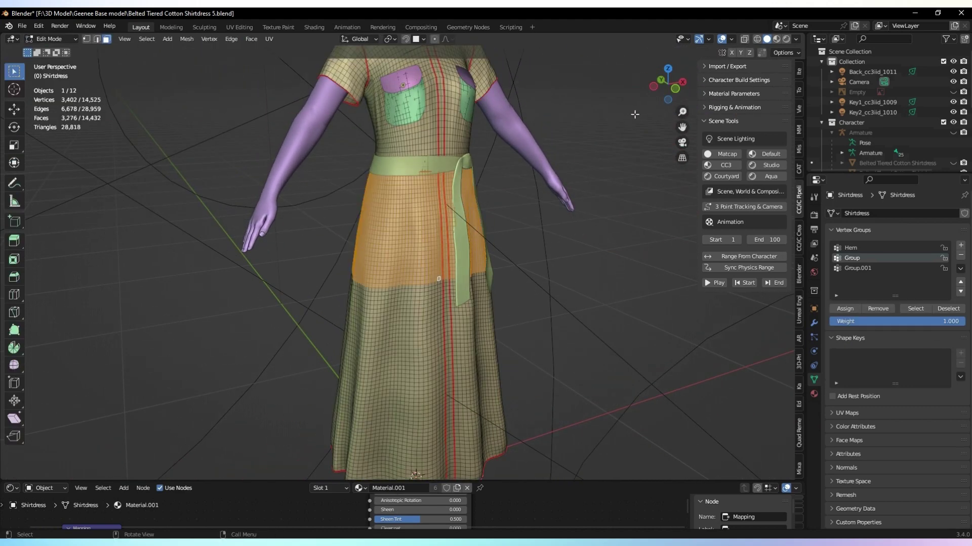
middle_drag(633, 115, 562, 237)
click(562, 237)
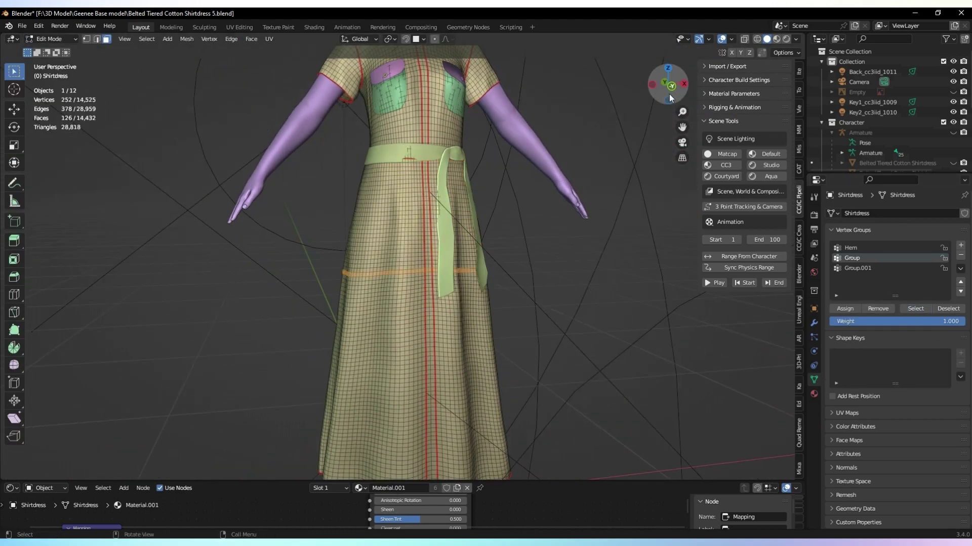
drag(500, 385, 391, 248)
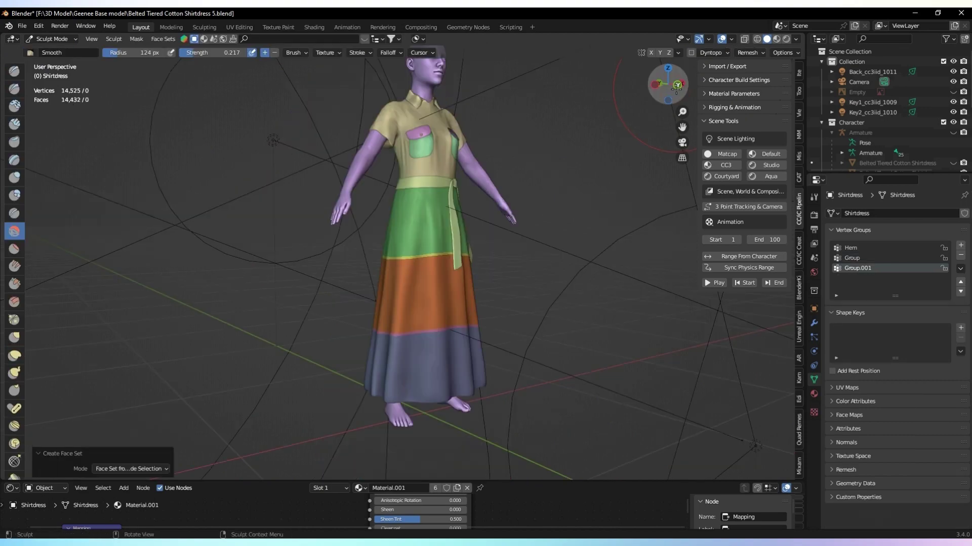
key(KP_1)
scroll(145, 71, up, 2)
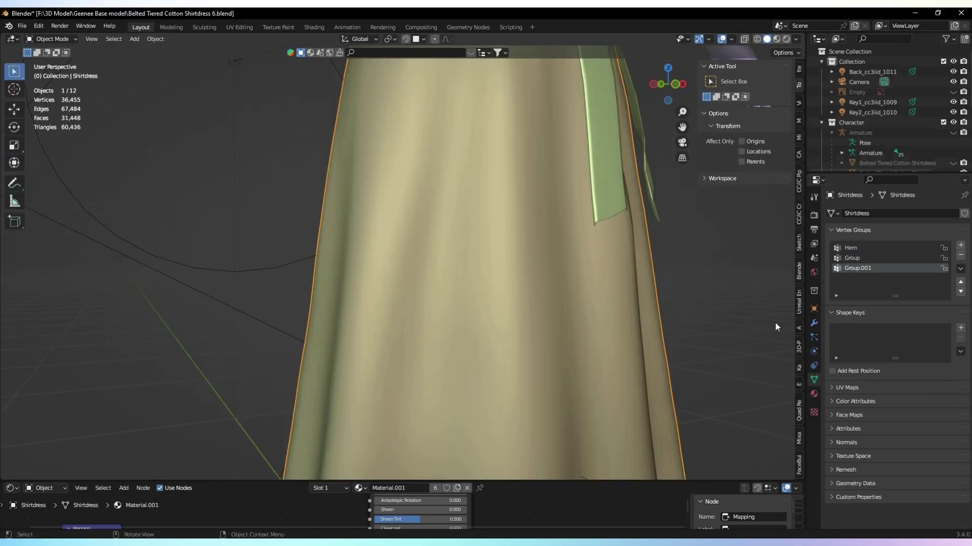
Add a Subdivision Surface modifier to the Shirtdress in Object Mode and go back to Sculpt Mode
click(813, 322)
click(867, 214)
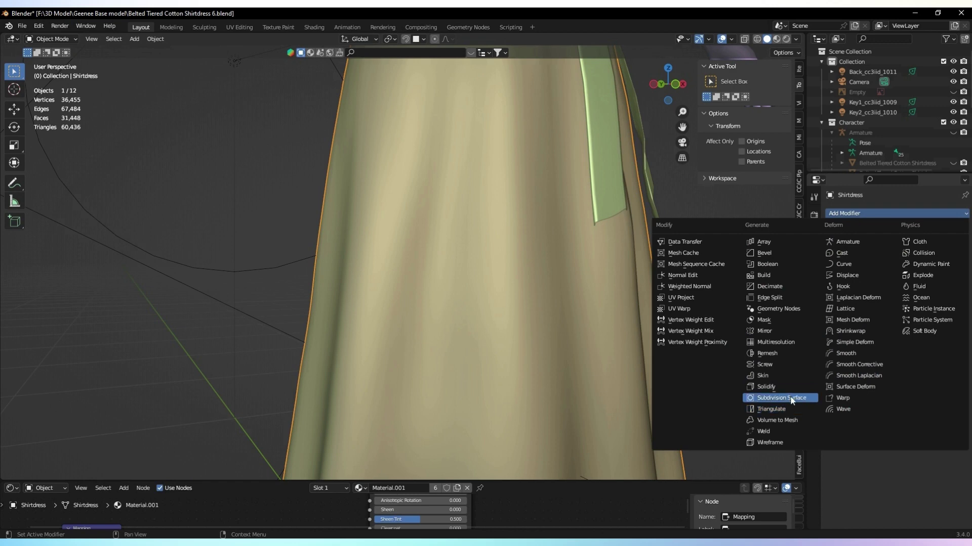
click(781, 398)
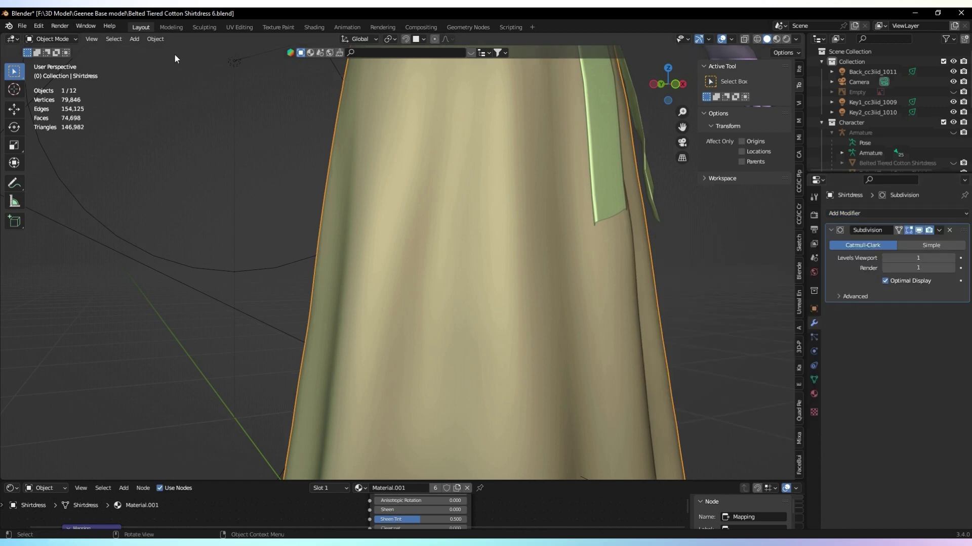
click(55, 40)
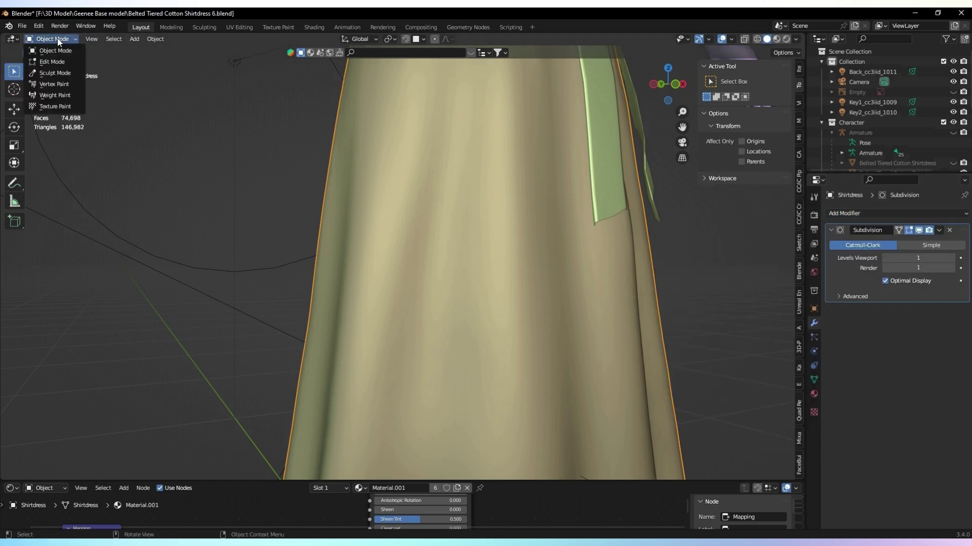
click(55, 72)
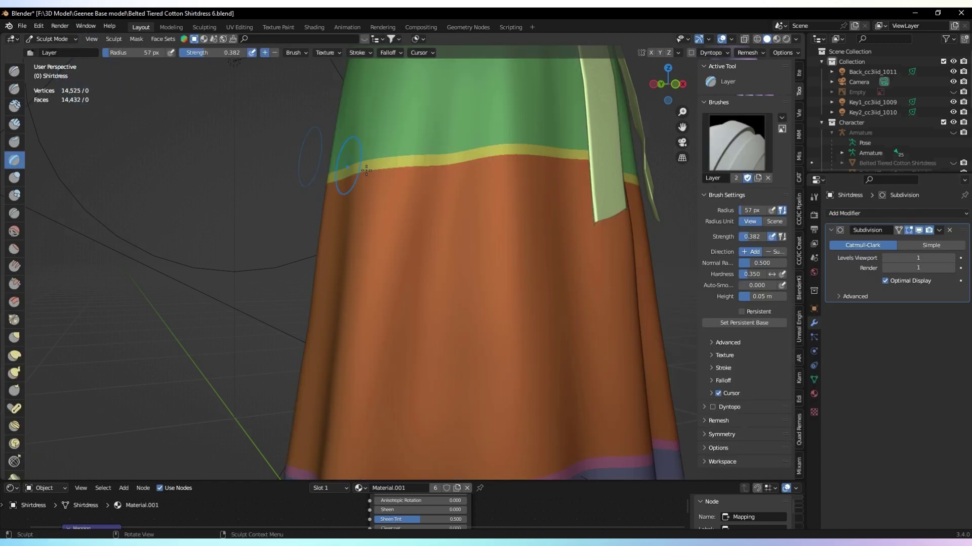
Enable Face Sets auto-masking for the Layer brush and switch to the Draw Sharp brush
click(713, 343)
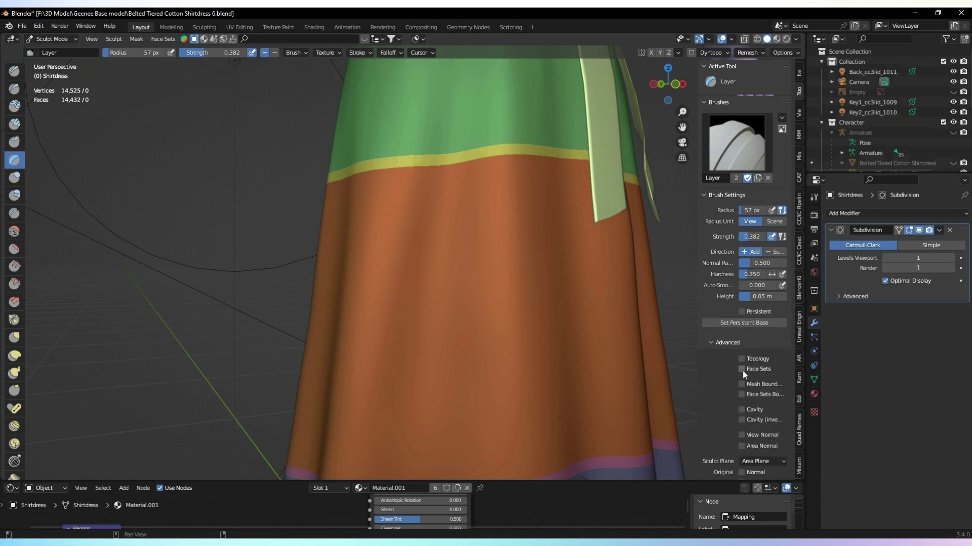
click(14, 89)
middle_drag(467, 171, 465, 348)
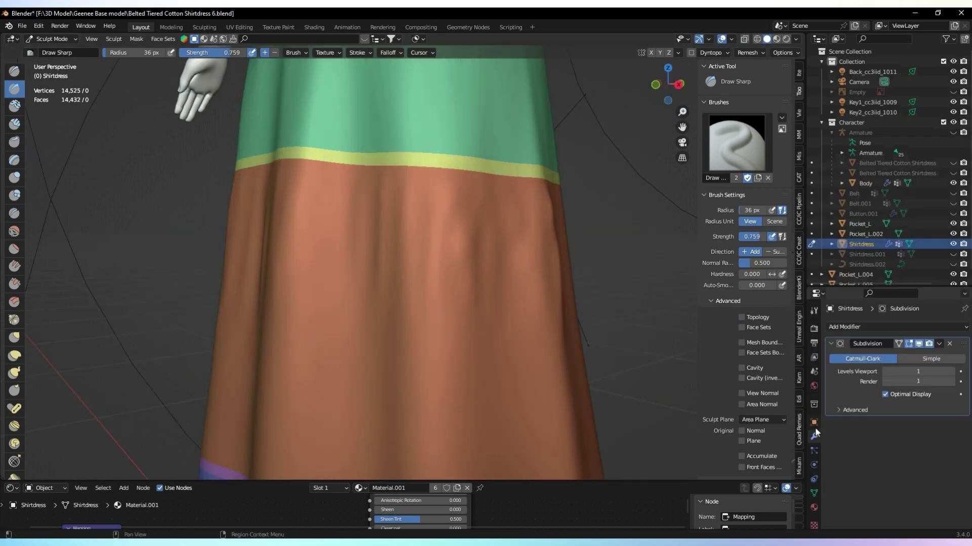
Display the Shirtdress wireframe over the shading and apply its level 1 Subdivision modifier
click(814, 424)
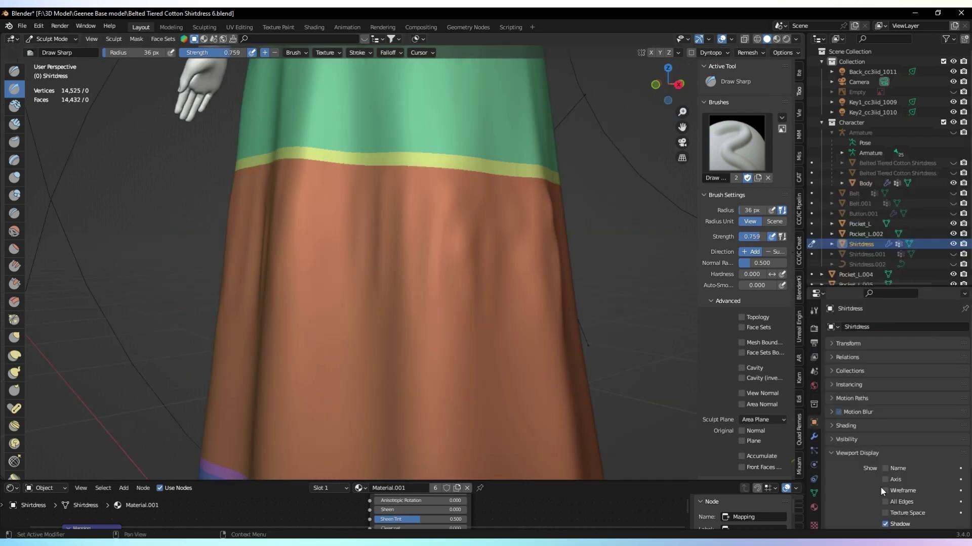
click(885, 491)
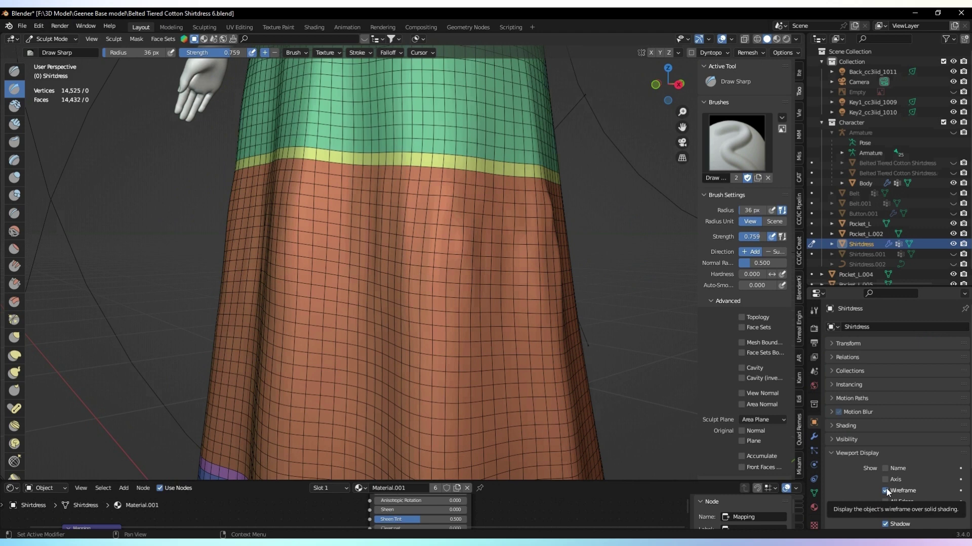
click(814, 436)
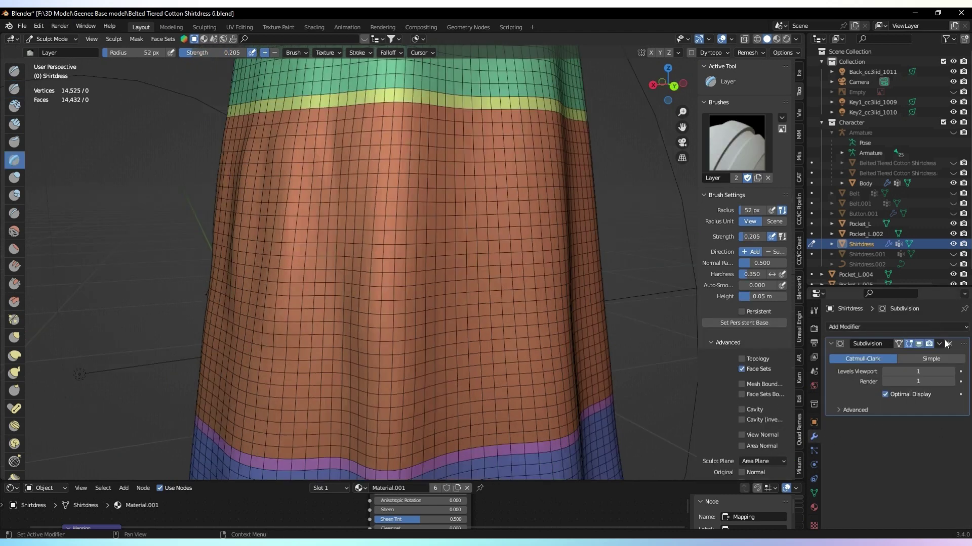
click(940, 344)
click(922, 356)
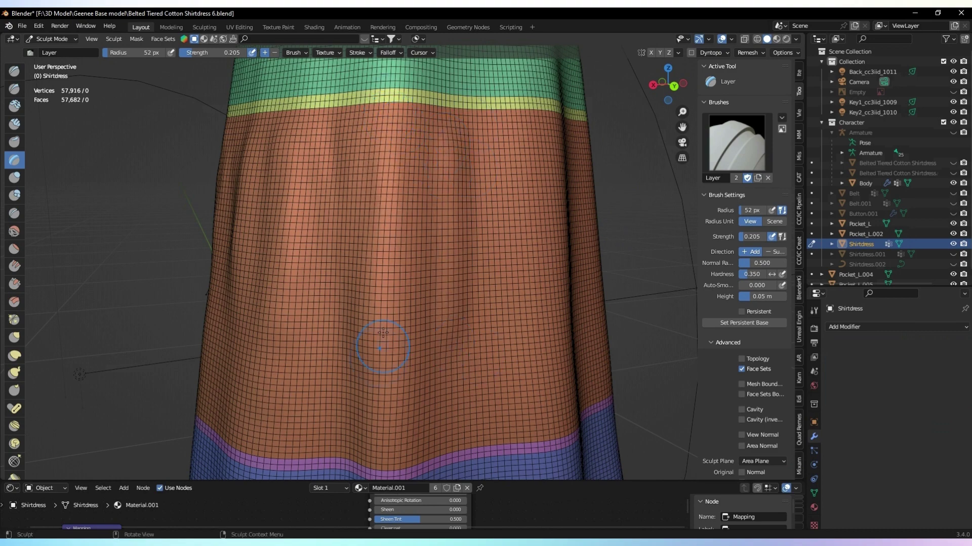
Sculpt raised vertical gathers below the upper band all around the middle tier with the Layer brush at 52 px radius and 0.205 strength
drag(388, 101, 381, 299)
middle_drag(458, 264, 414, 260)
drag(412, 127, 411, 308)
mouse_move(352, 314)
mouse_down()
mouse_move(349, 124)
mouse_move(311, 187)
mouse_up()
drag(468, 334, 461, 149)
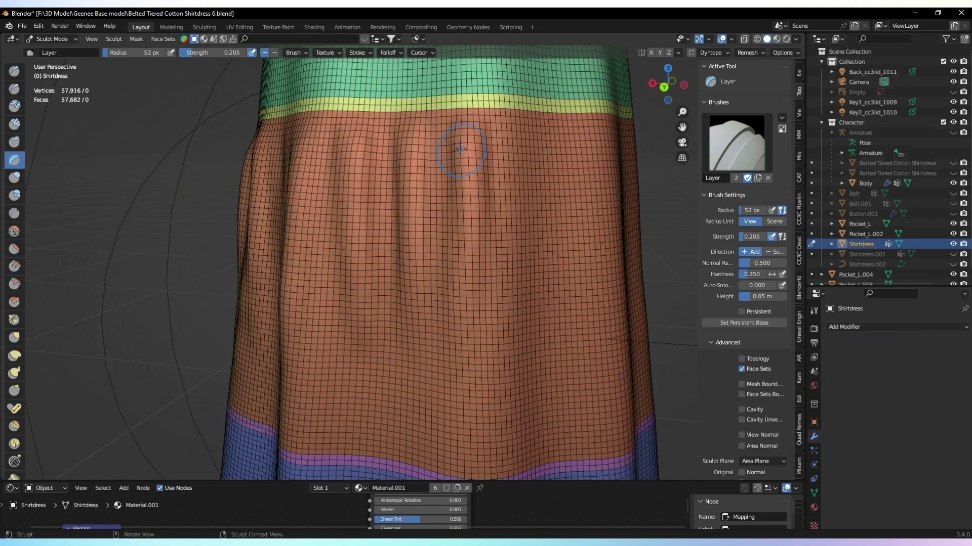
mouse_move(523, 137)
mouse_down()
mouse_move(522, 304)
mouse_move(571, 141)
mouse_up()
middle_drag(572, 131, 609, 88)
scroll(610, 88, down, 2)
drag(480, 349, 481, 202)
drag(529, 329, 526, 200)
middle_drag(526, 167, 572, 147)
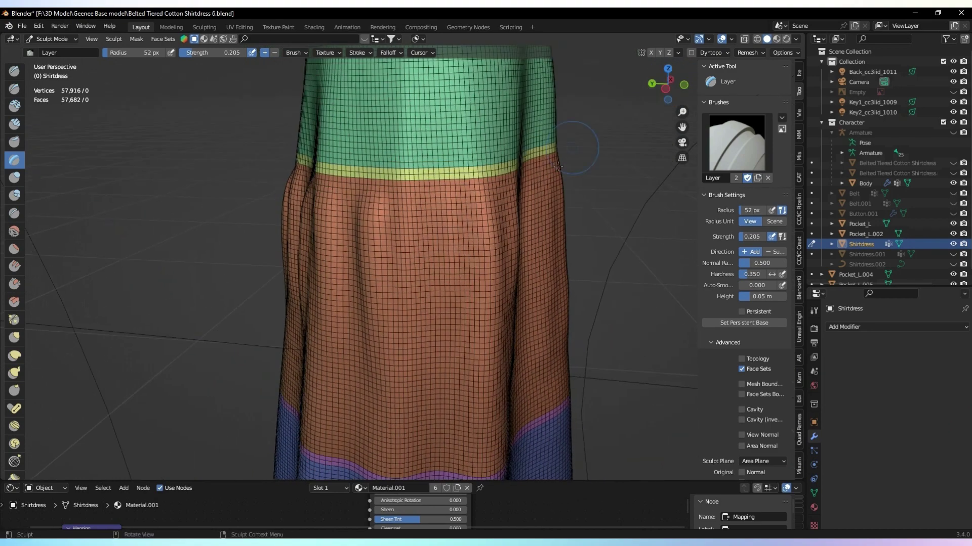
drag(473, 190, 478, 370)
drag(504, 372, 501, 180)
middle_drag(501, 172, 440, 169)
mouse_move(413, 172)
mouse_down()
mouse_move(420, 355)
mouse_move(417, 159)
mouse_up()
drag(471, 159, 473, 308)
middle_drag(474, 228, 448, 225)
drag(445, 151, 456, 385)
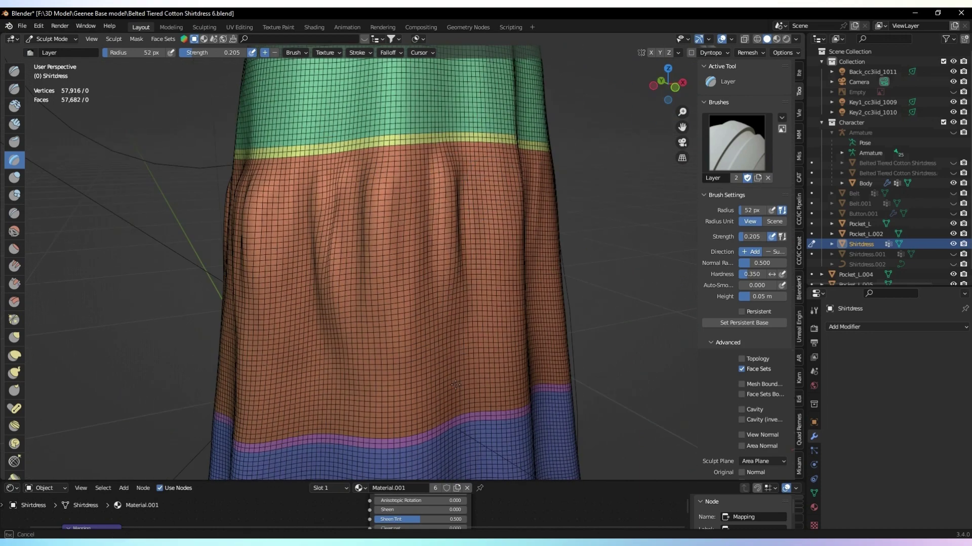
drag(501, 344, 501, 149)
middle_drag(501, 162, 457, 176)
mouse_move(438, 144)
mouse_down()
mouse_move(458, 304)
mouse_move(504, 167)
mouse_up()
middle_drag(668, 102, 539, 101)
scroll(540, 101, up, 2)
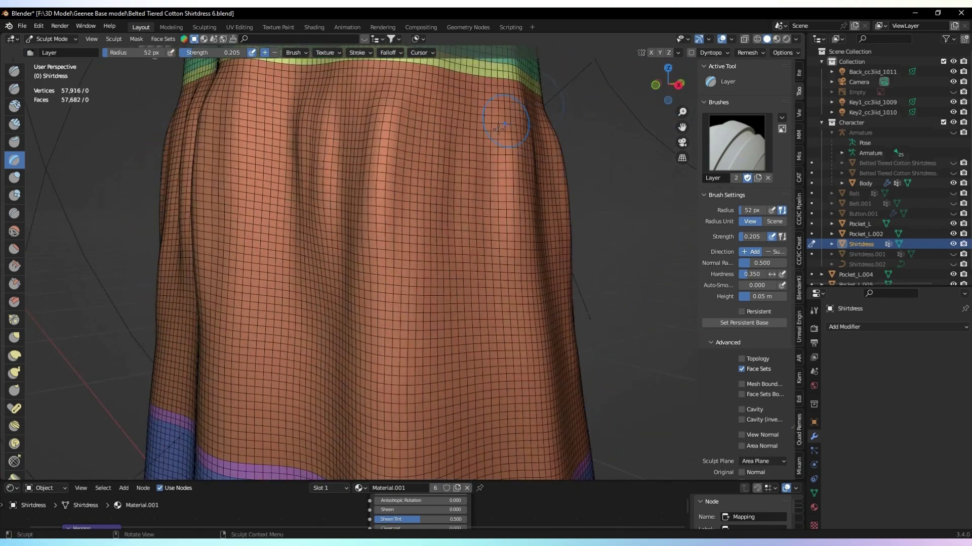
Carve vertical creases between the gathers around the middle tier with Draw Sharp set to Subtract, 25 px radius and 0.759 strength
click(14, 89)
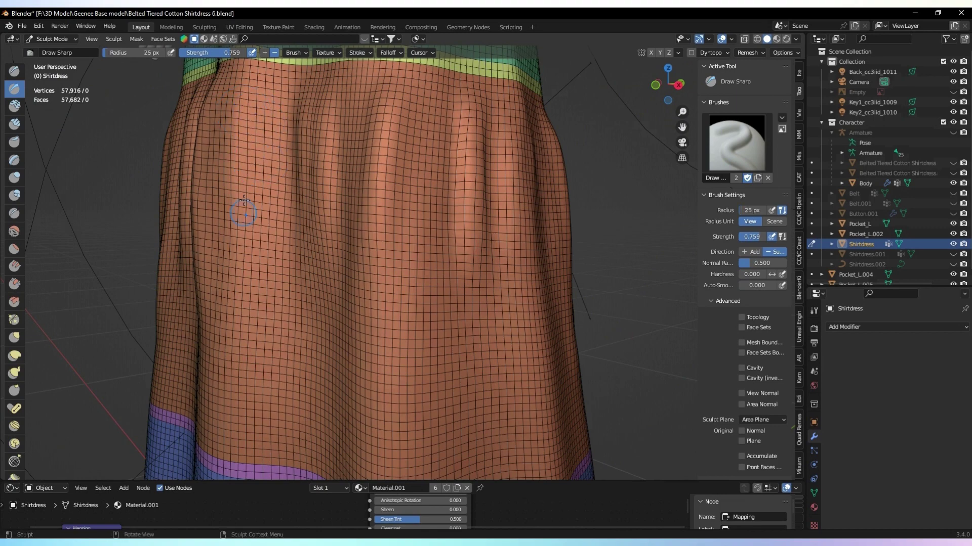
drag(469, 129, 473, 284)
middle_drag(473, 283, 411, 215)
middle_drag(531, 200, 483, 195)
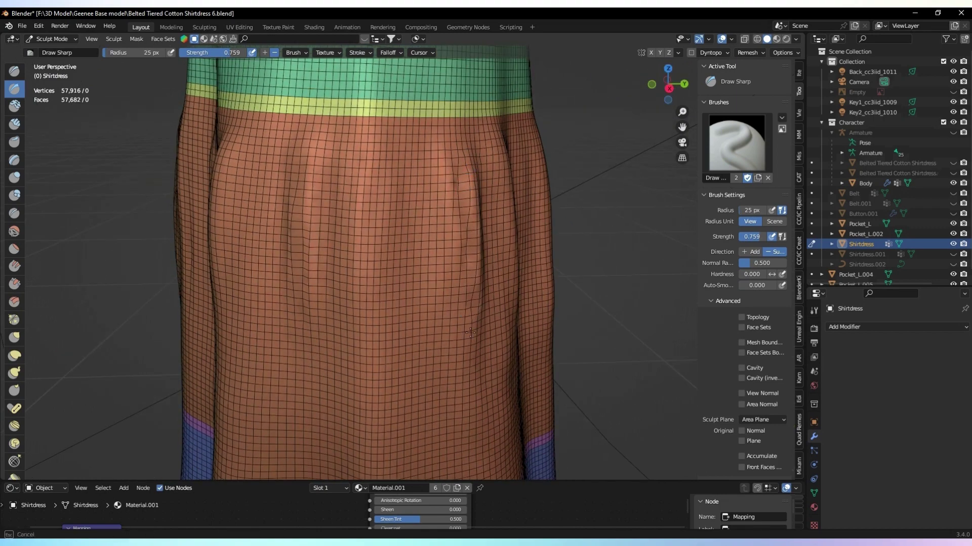
drag(510, 162, 512, 303)
middle_drag(512, 304, 483, 299)
drag(501, 136, 502, 271)
middle_drag(502, 271, 476, 265)
drag(479, 129, 481, 271)
drag(513, 129, 527, 284)
drag(398, 114, 397, 180)
drag(373, 121, 377, 187)
middle_drag(653, 94, 602, 94)
drag(515, 108, 520, 198)
middle_drag(557, 195, 511, 195)
drag(516, 103, 524, 218)
drag(571, 112, 572, 199)
middle_drag(511, 175, 477, 169)
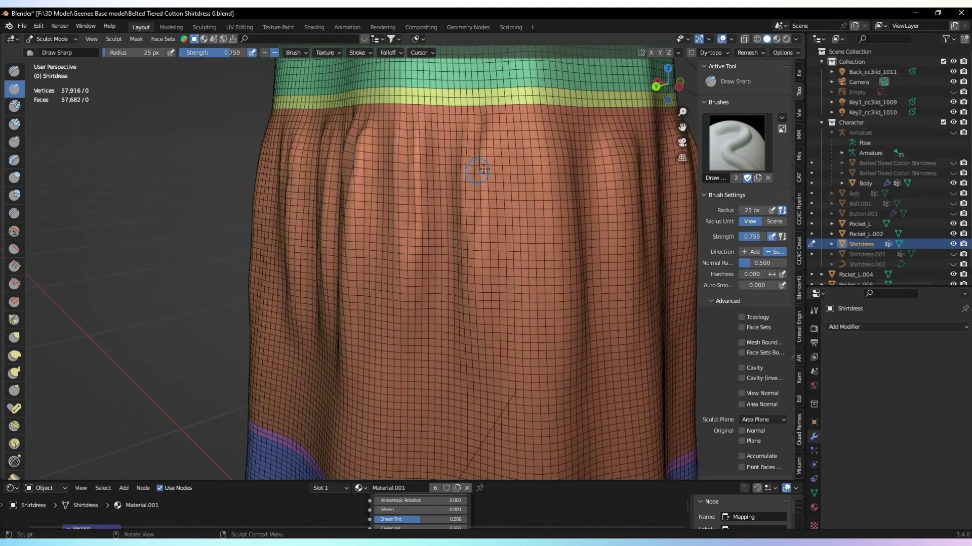
drag(552, 121, 556, 252)
drag(614, 131, 622, 210)
middle_drag(633, 299, 587, 296)
middle_drag(529, 141, 489, 155)
drag(542, 154, 559, 312)
middle_drag(559, 259, 531, 255)
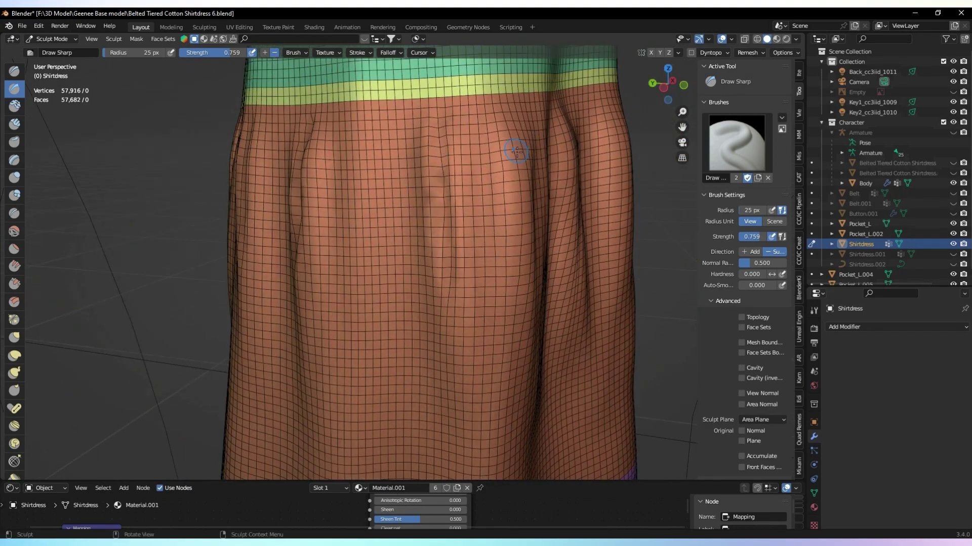
drag(513, 136, 520, 237)
middle_drag(521, 238, 494, 235)
drag(443, 152, 461, 281)
drag(503, 149, 506, 288)
drag(559, 134, 563, 269)
middle_drag(563, 269, 534, 263)
drag(489, 145, 493, 261)
drag(549, 133, 554, 261)
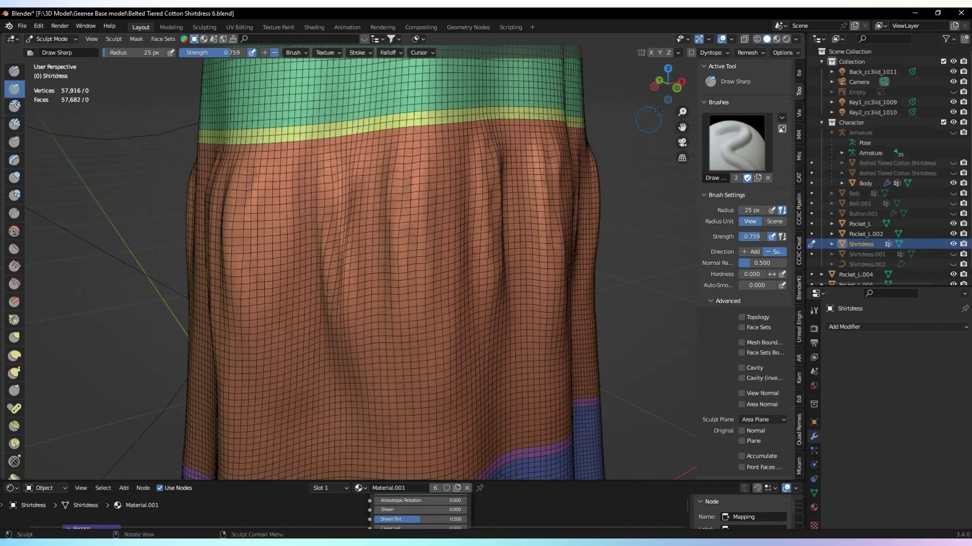
middle_drag(554, 261, 516, 255)
drag(522, 139, 525, 220)
Adjust the side silhouette of the middle tier's gathers with the Grab brush
key(g)
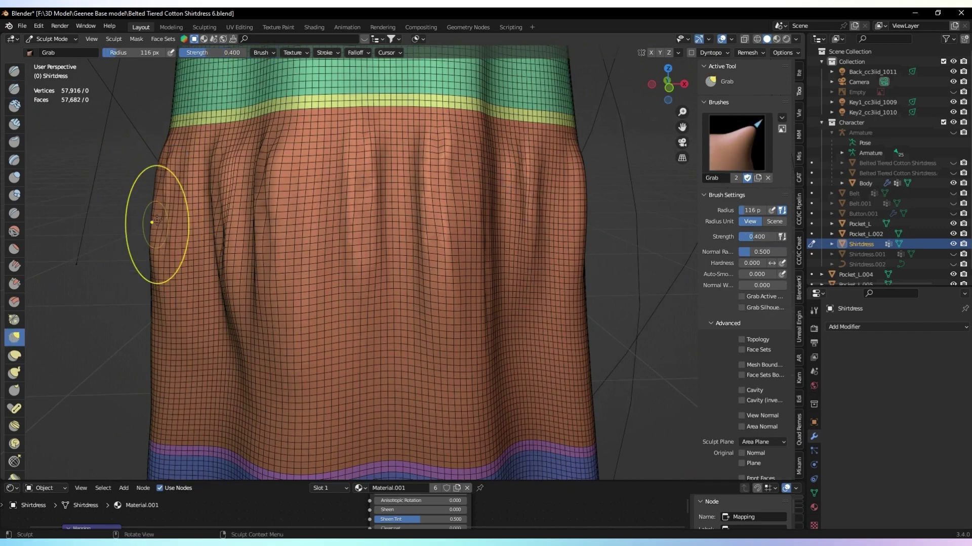
middle_drag(629, 162, 191, 159)
mouse_move(679, 97)
mouse_down()
mouse_move(650, 97)
mouse_move(656, 84)
mouse_move(639, 85)
mouse_move(664, 87)
mouse_move(648, 86)
mouse_up()
Raise sharper vertical folds near the top of the middle tier with Draw Sharp set to Add and 57 px radius
click(15, 89)
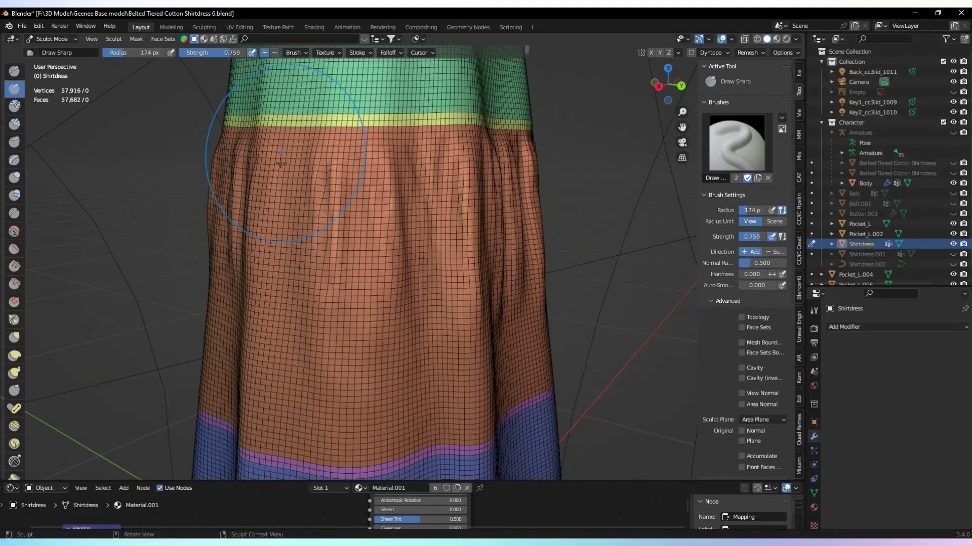
key(f)
click(222, 163)
drag(274, 187, 269, 280)
drag(277, 157, 266, 296)
drag(319, 157, 329, 230)
drag(669, 86, 649, 86)
drag(338, 172, 344, 298)
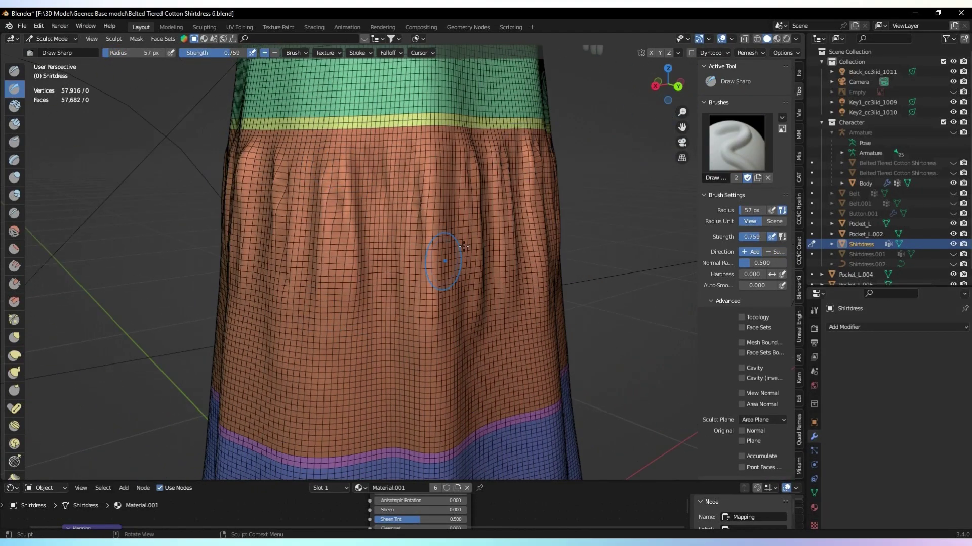
Refine the creases around the middle tier with Draw Sharp set to Subtract and 25 px radius
middle_drag(464, 246, 304, 213)
mouse_move(304, 151)
middle_down()
mouse_move(329, 177)
mouse_move(513, 147)
middle_up()
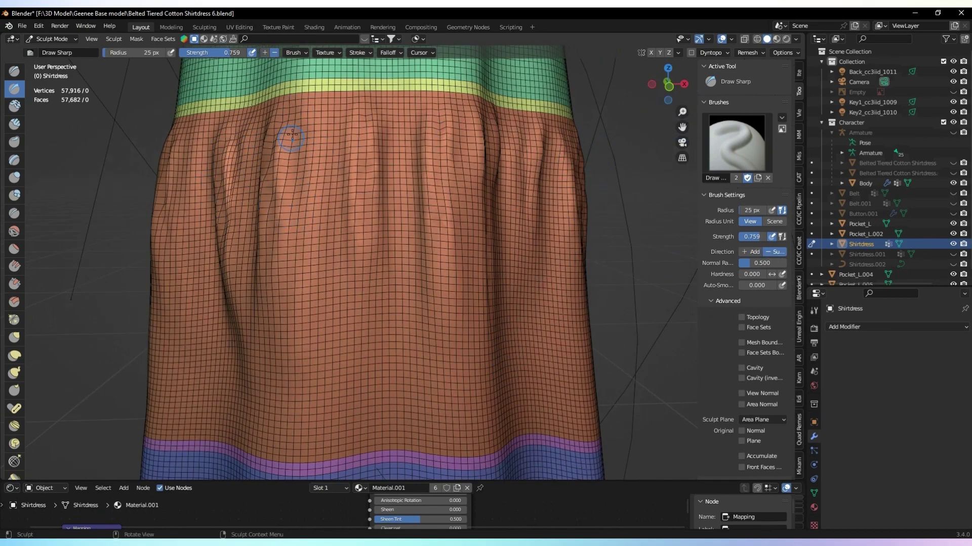
middle_drag(150, 261, 314, 242)
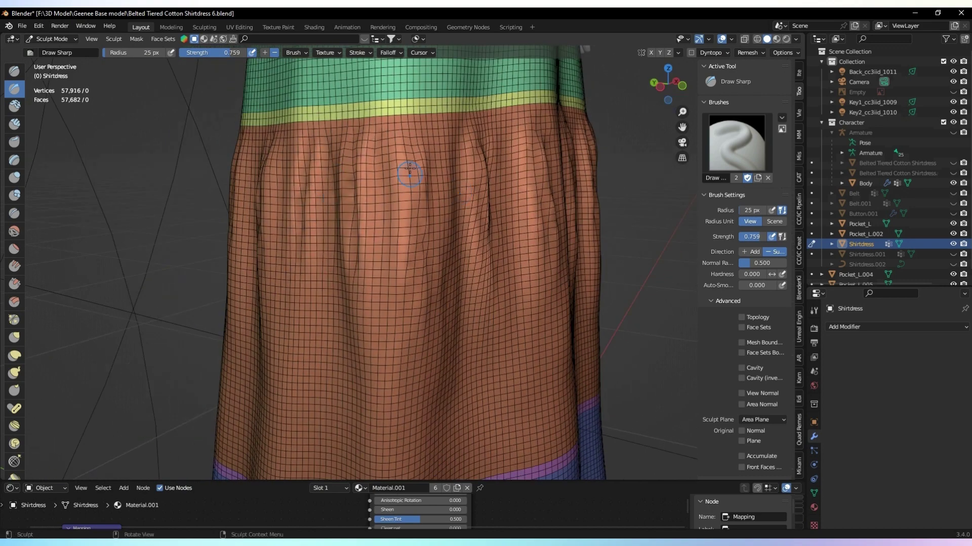
drag(676, 87, 658, 89)
middle_drag(282, 125, 296, 141)
scroll(465, 218, down, 3)
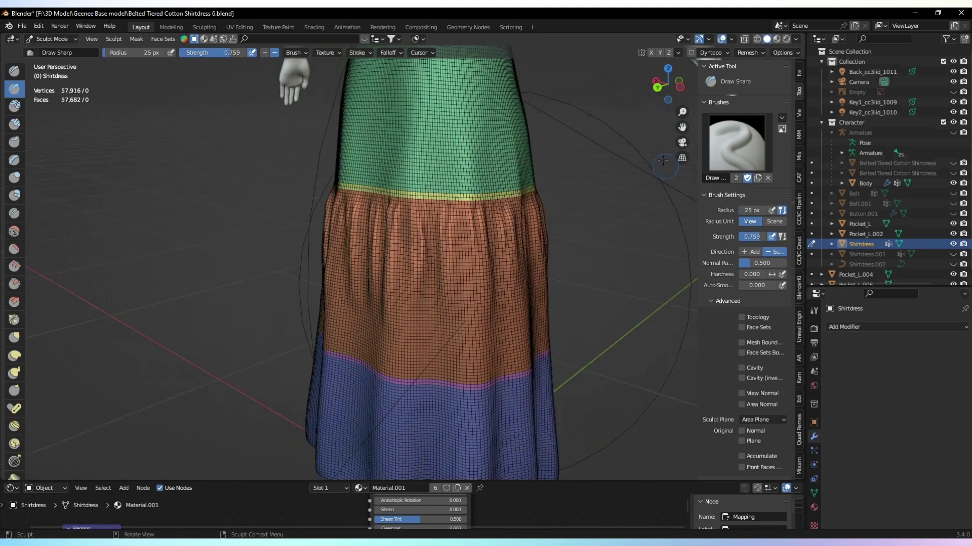
Preview the gathers in material shading and try a Subdivision Surface modifier on the shirtdress
middle_drag(465, 219, 692, 218)
key(ctrl+Tab)
click(775, 39)
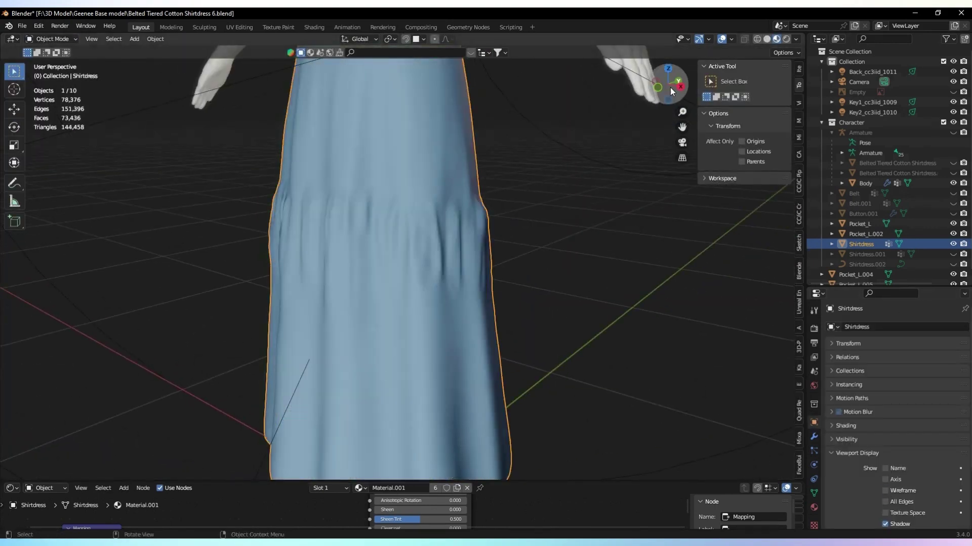
drag(670, 87, 790, 86)
click(866, 327)
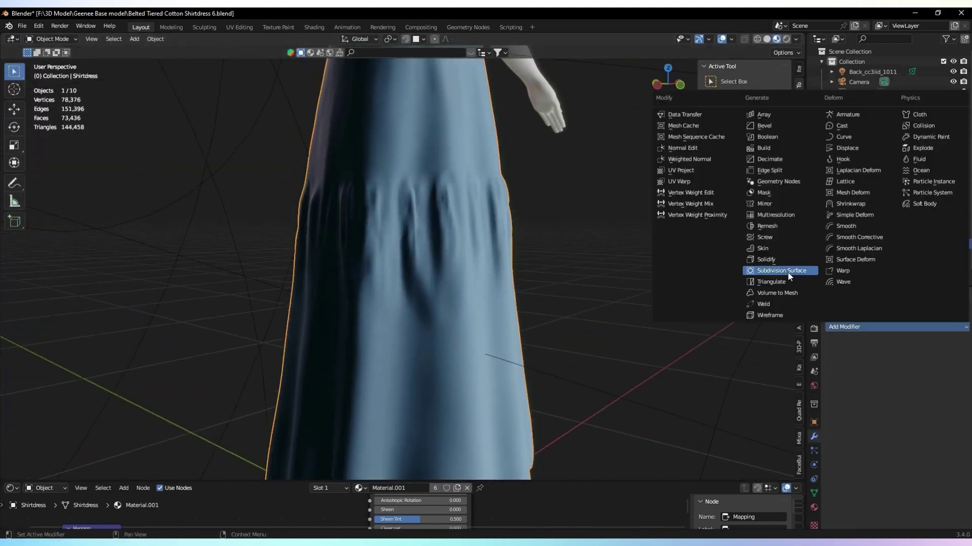
click(787, 272)
click(928, 345)
key(ctrl+z)
middle_drag(522, 112, 638, 114)
scroll(638, 113, up, 3)
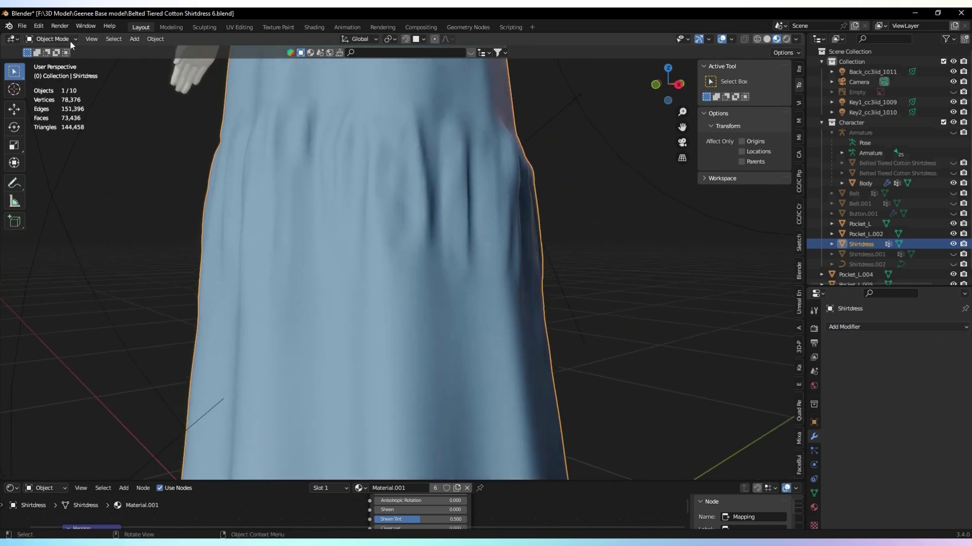
Soften the middle tier's gathers with the Smooth brush at 128 px radius and 0.217 strength in solid shading
click(766, 39)
click(53, 39)
click(57, 71)
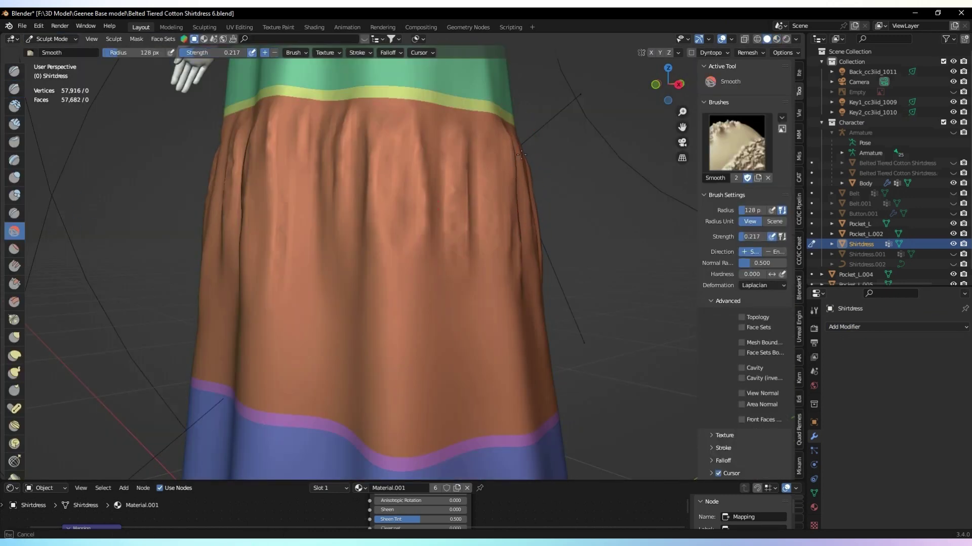
drag(466, 151, 456, 167)
mouse_move(677, 82)
mouse_down()
mouse_move(639, 83)
mouse_move(648, 81)
mouse_up()
middle_drag(689, 74, 603, 76)
middle_drag(587, 200, 561, 194)
middle_drag(609, 266, 582, 269)
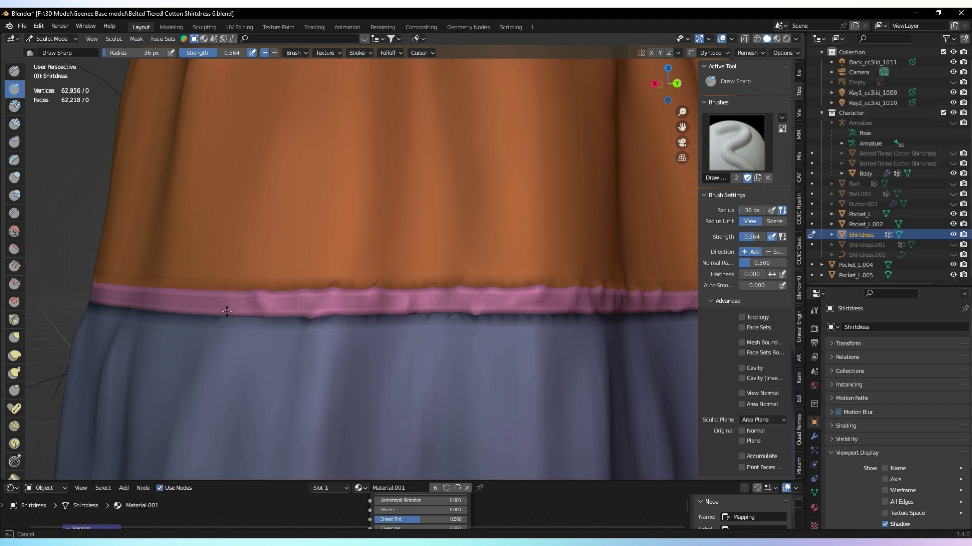
Raise small puckers along the pink band above the bottom tier with Draw Sharp set to Add, 36 px radius and 0.564 strength
middle_drag(304, 258, 472, 261)
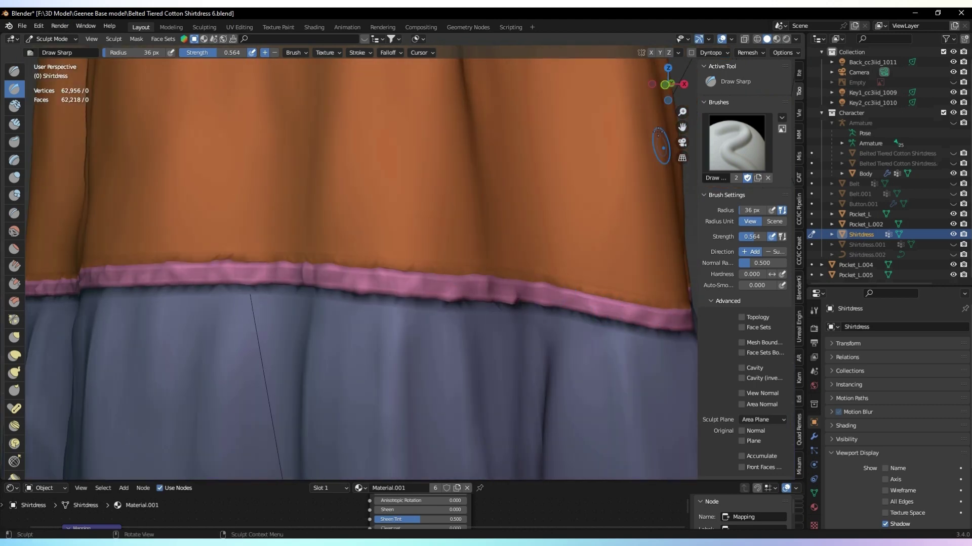
middle_drag(660, 134, 445, 323)
mouse_move(608, 309)
middle_down()
mouse_move(563, 125)
mouse_move(636, 114)
middle_up()
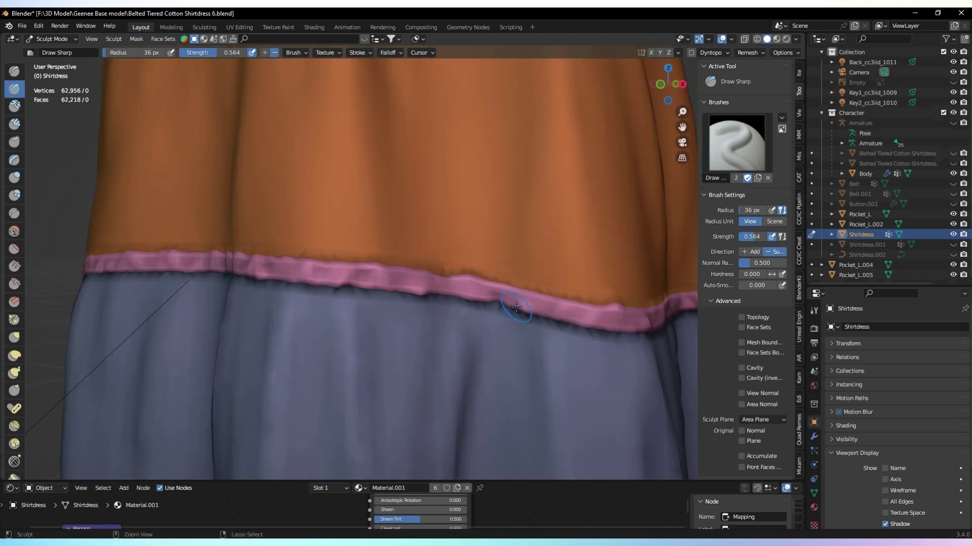
Carve small creases around the pink band with Draw Sharp set to Subtract, 36 px radius and 0.564 strength
middle_drag(599, 165, 386, 269)
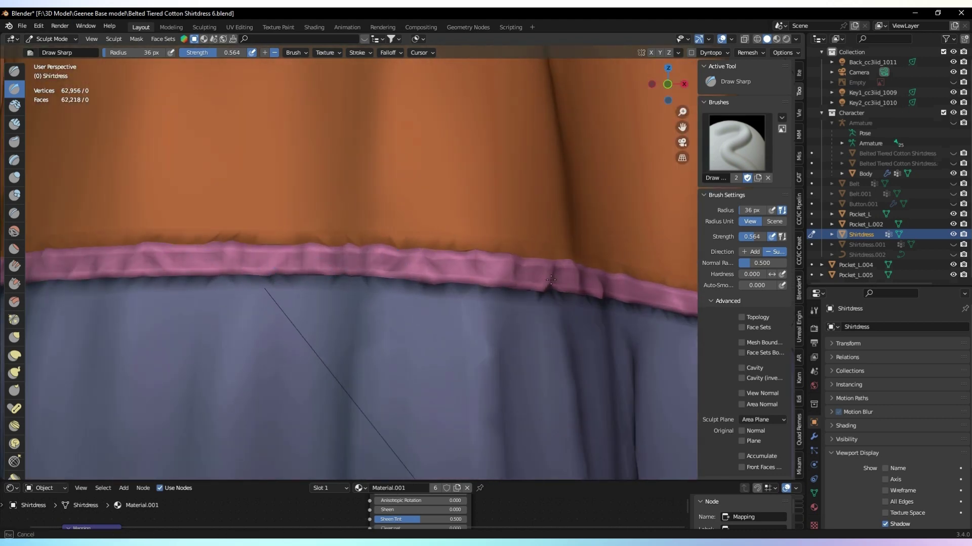
middle_drag(676, 294, 560, 223)
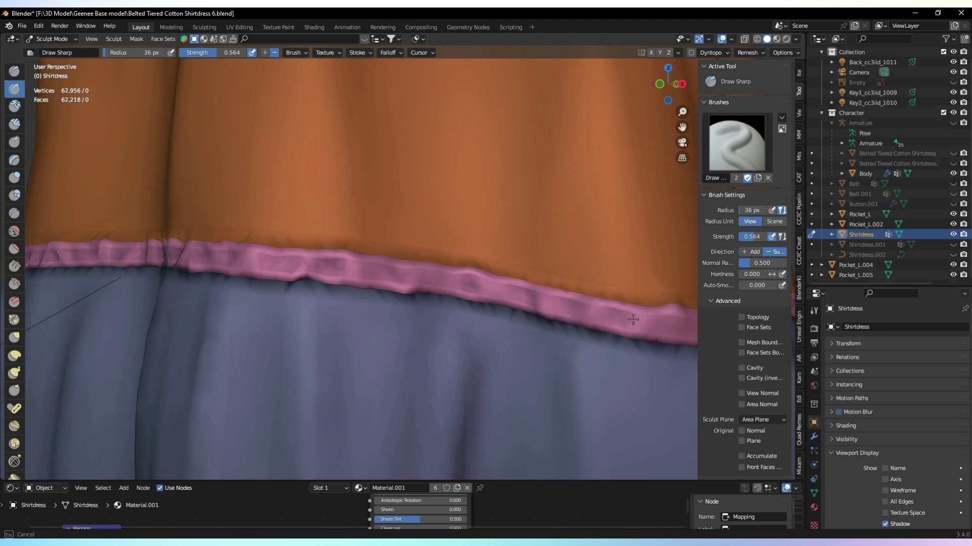
middle_drag(632, 320, 466, 293)
key(g)
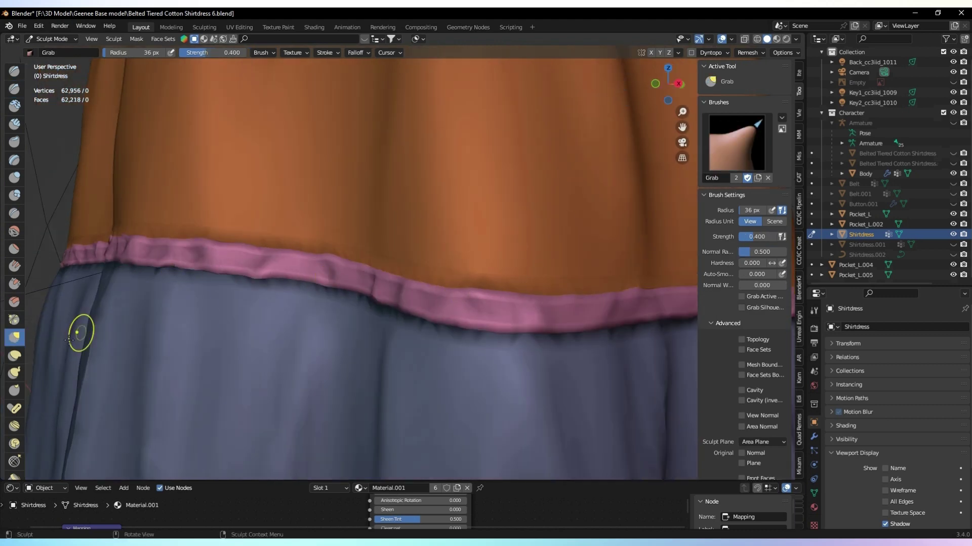
click(15, 89)
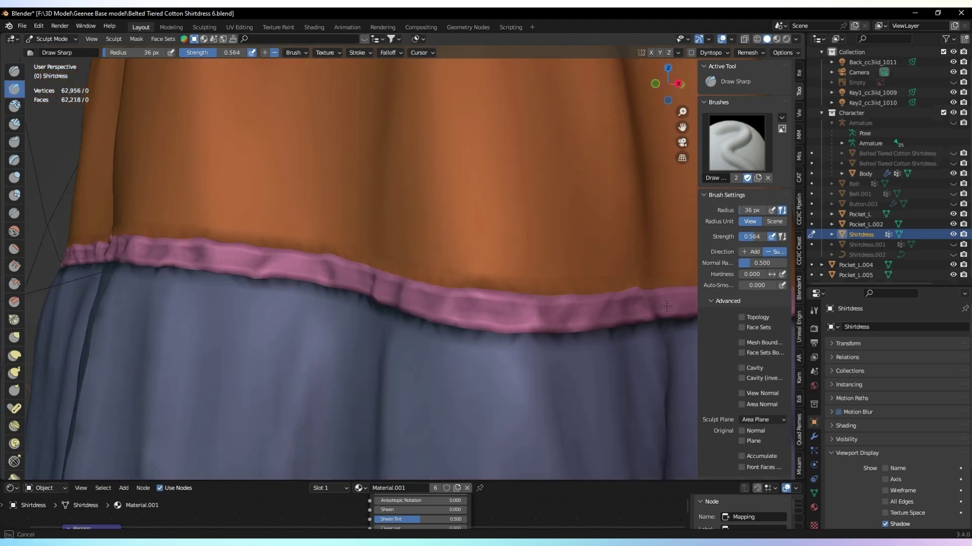
middle_drag(667, 306, 413, 288)
key(g)
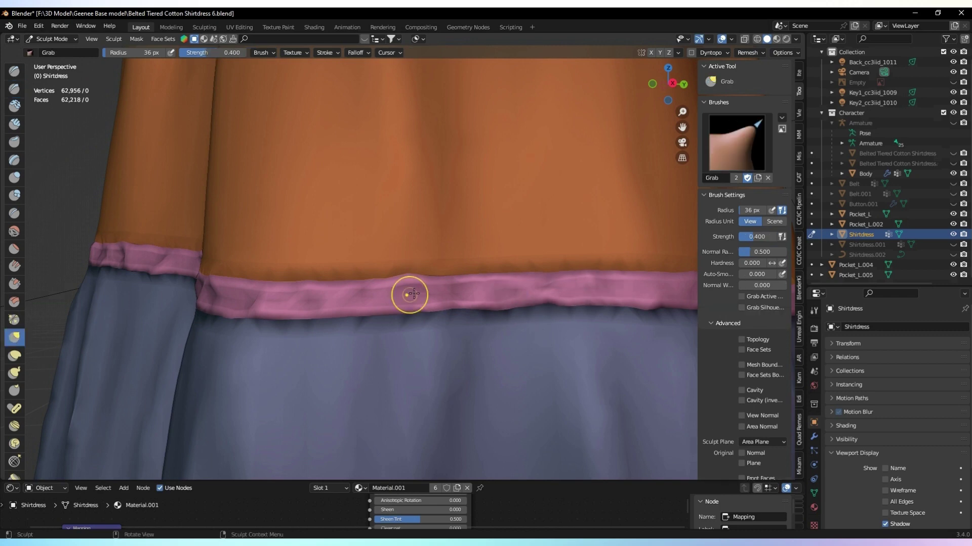
click(757, 39)
click(766, 39)
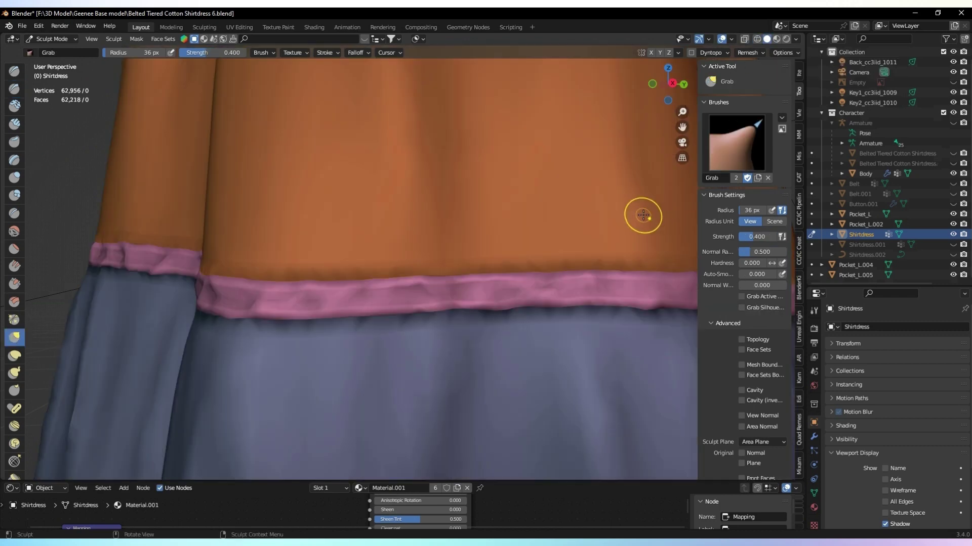
drag(682, 90, 605, 90)
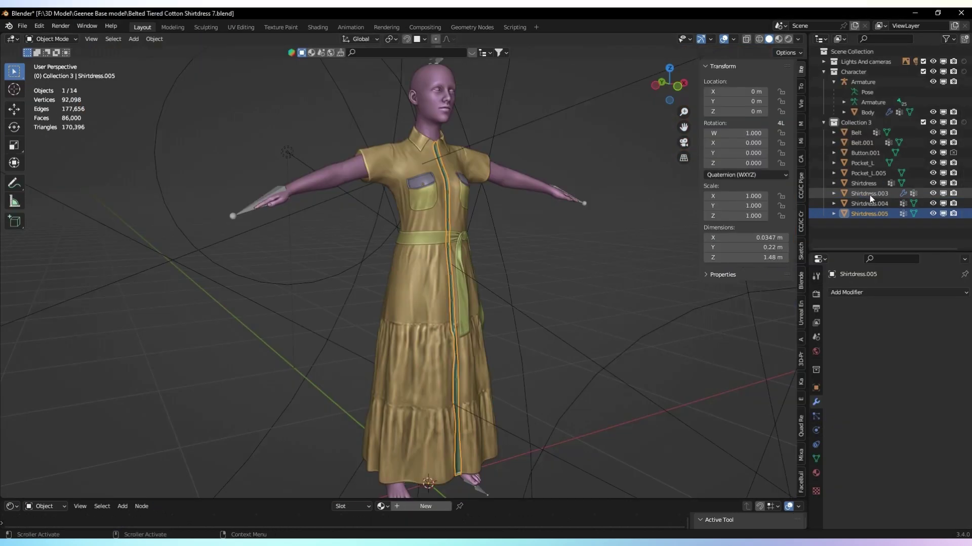
Apply the GeometryNodes modifier on the Shirtdress.003 object
click(870, 194)
click(939, 309)
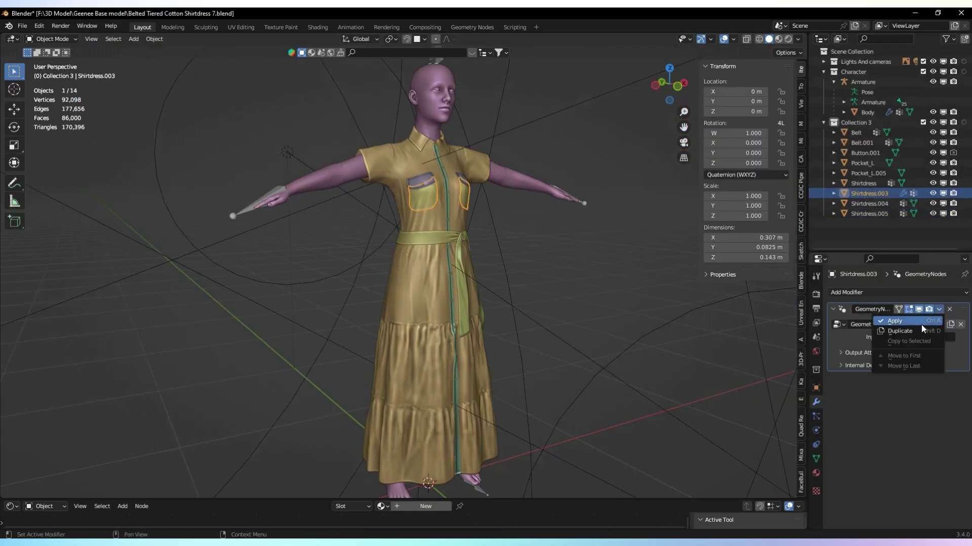
click(921, 322)
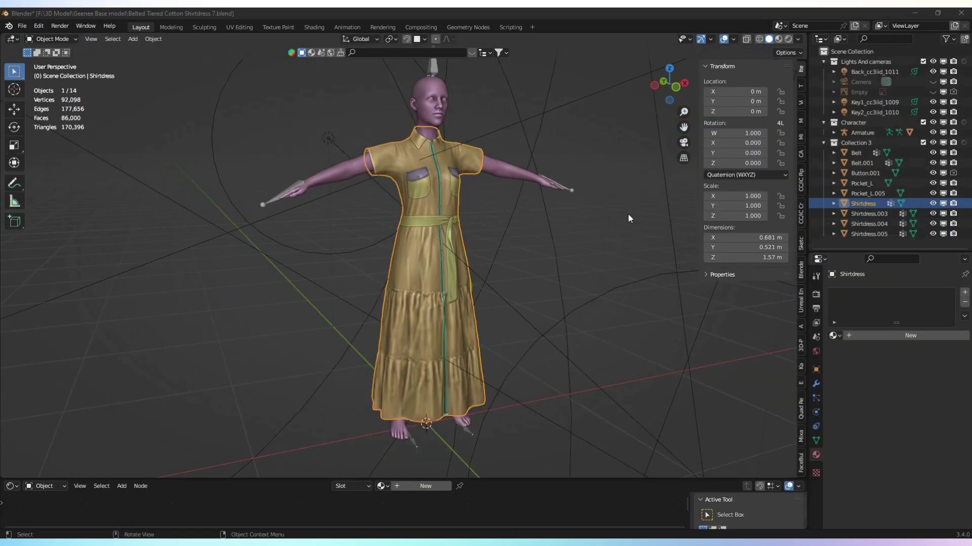
Prepare the shirtdress mesh for UV editing in edge selection mode with nothing selected
drag(685, 112, 684, 90)
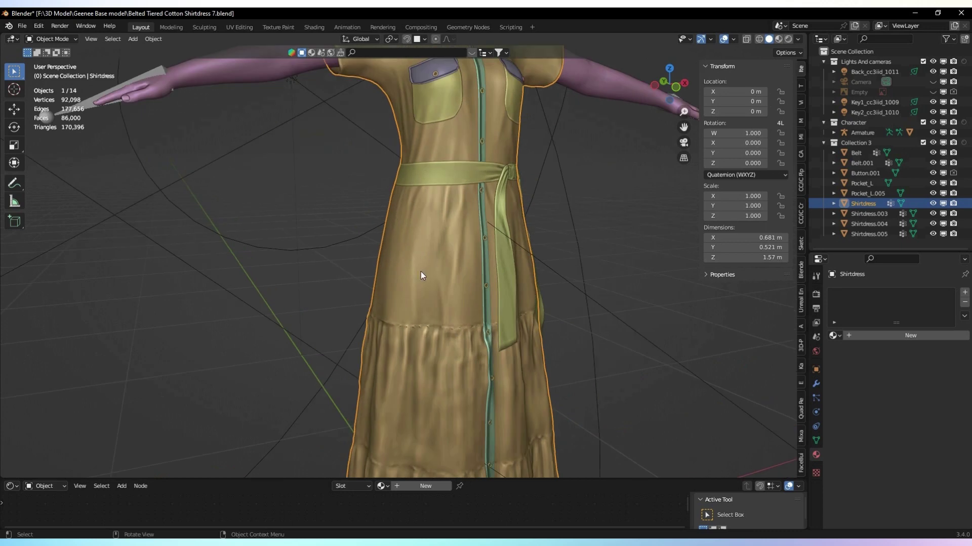
drag(686, 124, 519, 226)
click(240, 27)
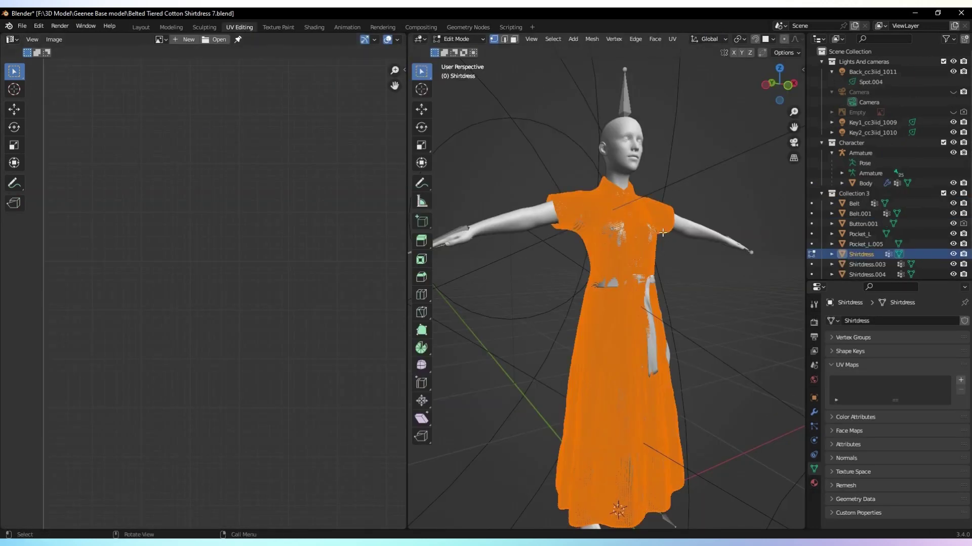
click(741, 326)
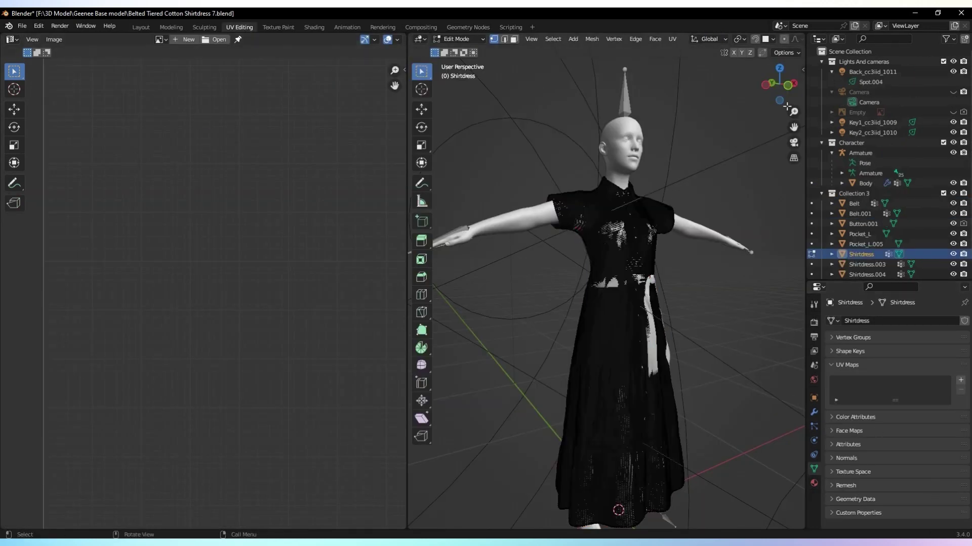
drag(791, 111, 577, 66)
click(503, 40)
middle_drag(767, 98, 743, 184)
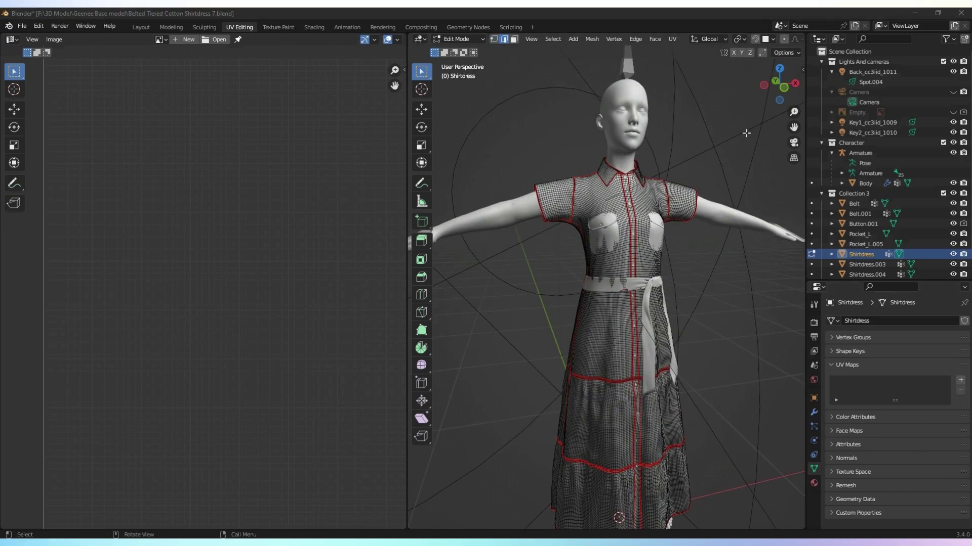
Unwrap the entire shirtdress along its seams with the Angle Based method and a 0.001 margin
drag(789, 78, 790, 148)
key(a)
click(672, 39)
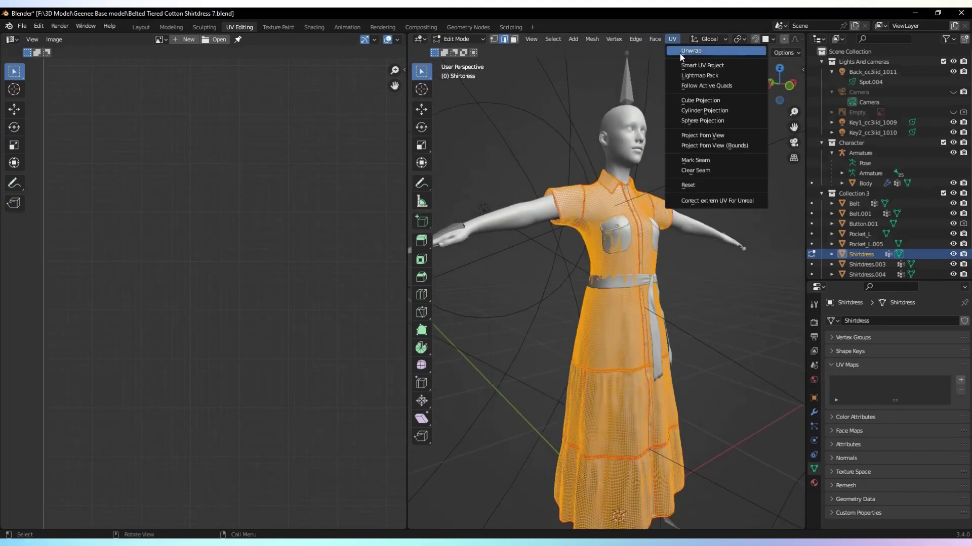
click(681, 50)
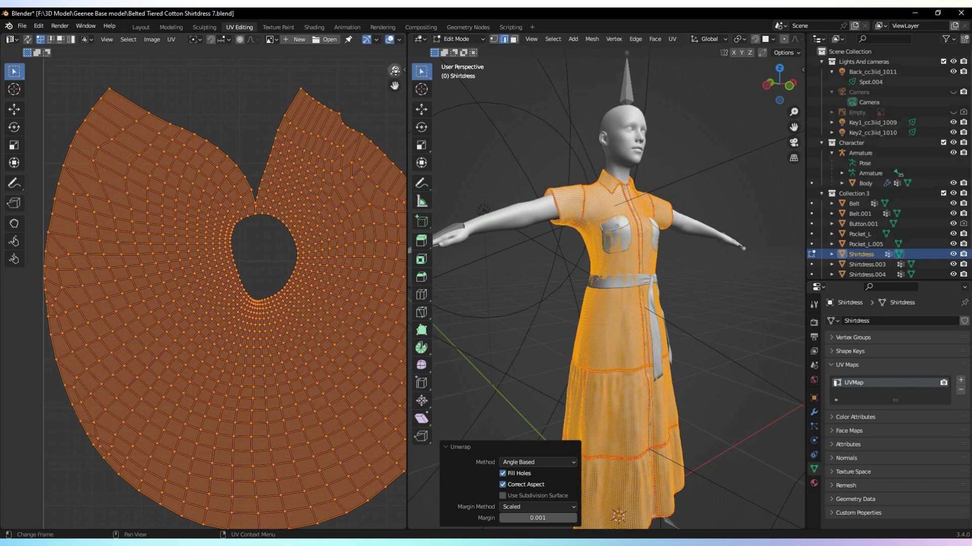
drag(395, 70, 394, 200)
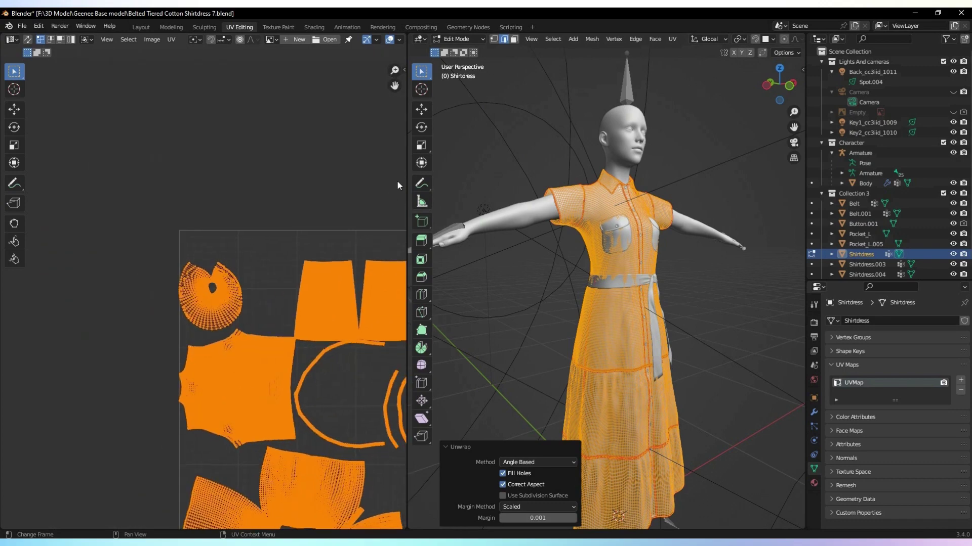
drag(394, 86, 527, 137)
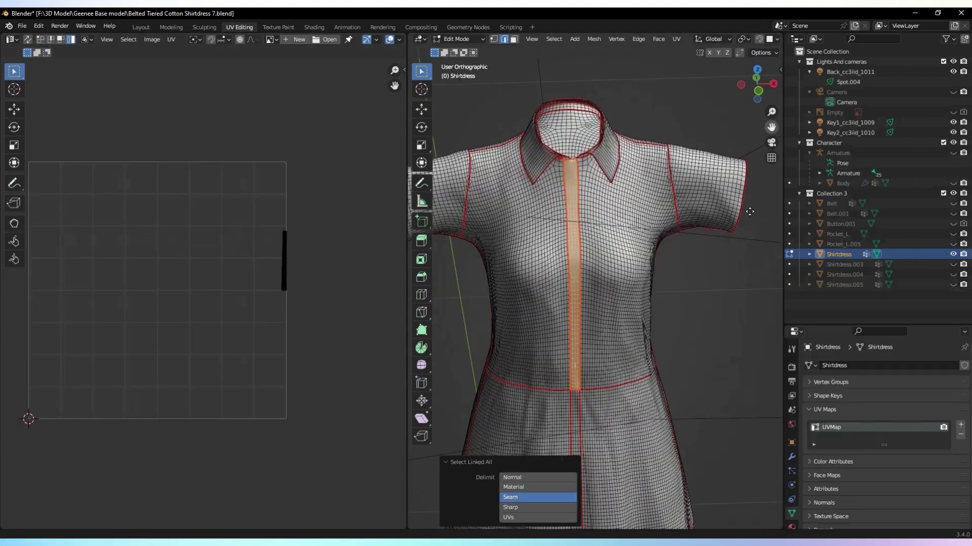
Check the UV islands of the upper skirt and middle tier by selecting their linked geometry up to the seams
drag(749, 211, 746, 210)
drag(756, 84, 764, 62)
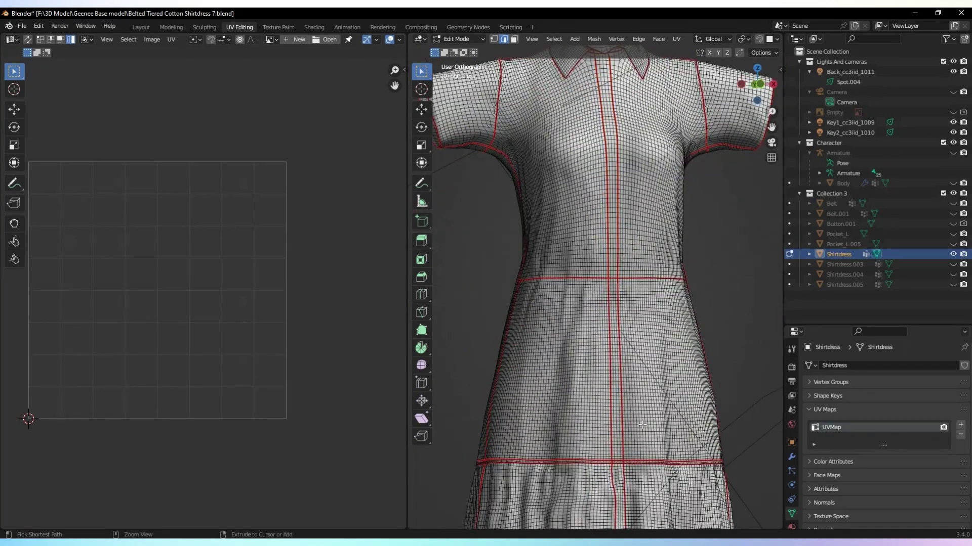
key(ctrl+l)
drag(668, 426, 542, 365)
key(ctrl+l)
drag(691, 517, 604, 488)
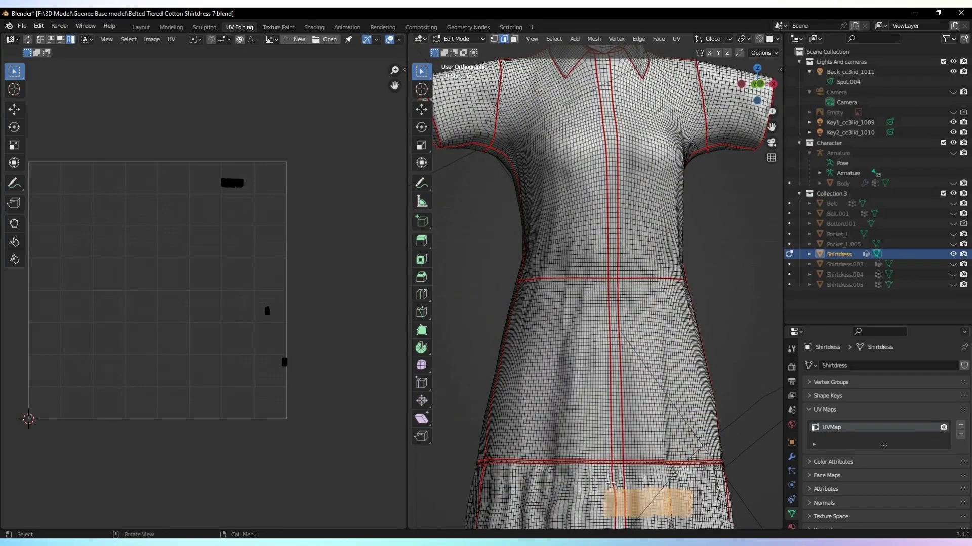
key(ctrl+l)
Select the bottom tier's linked geometry up to the seams and inspect its UV island
drag(771, 110, 762, 14)
click(643, 453)
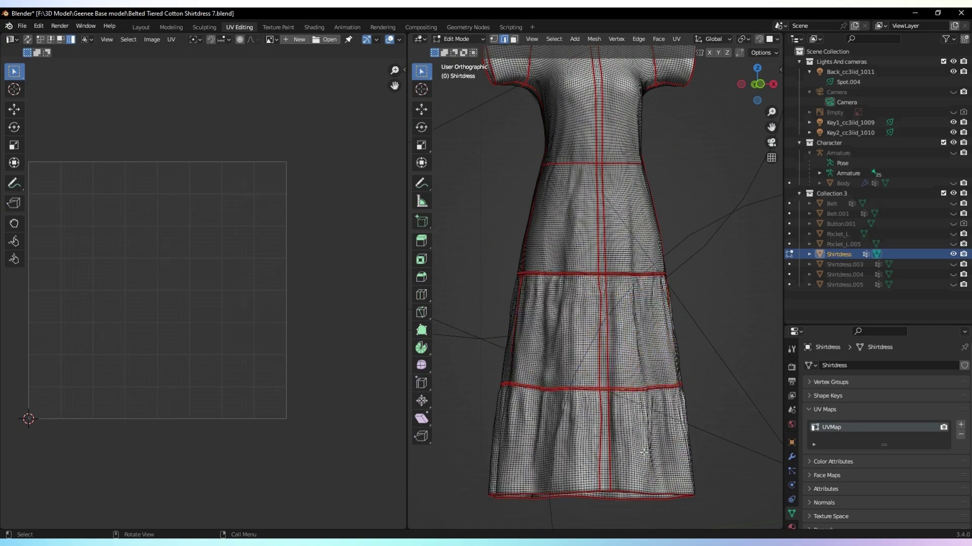
key(ctrl+l)
drag(769, 121, 759, 10)
drag(756, 84, 715, 81)
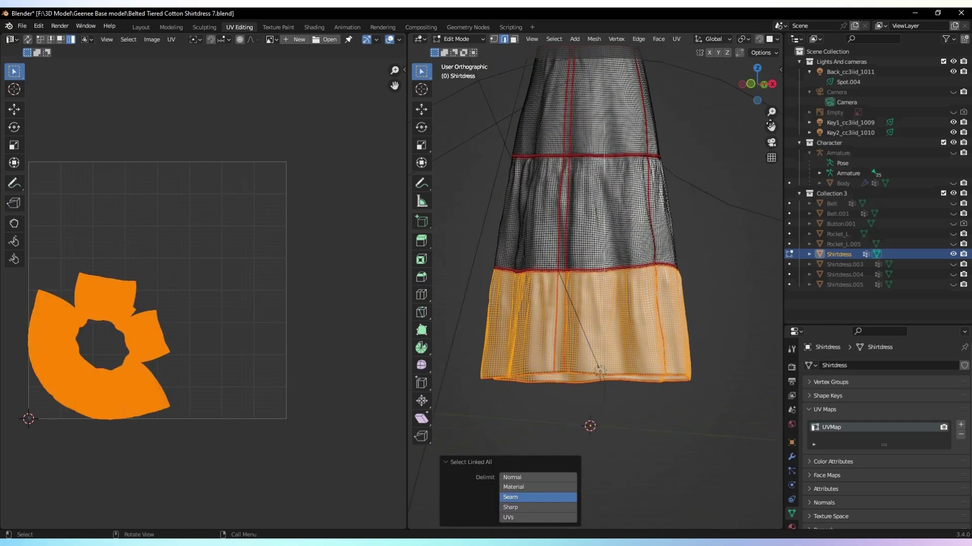
Deselect the bottom tier and mark the missing seam edges near its hem
drag(771, 126, 780, 31)
drag(772, 111, 740, 271)
drag(758, 85, 771, 56)
drag(771, 126, 706, 397)
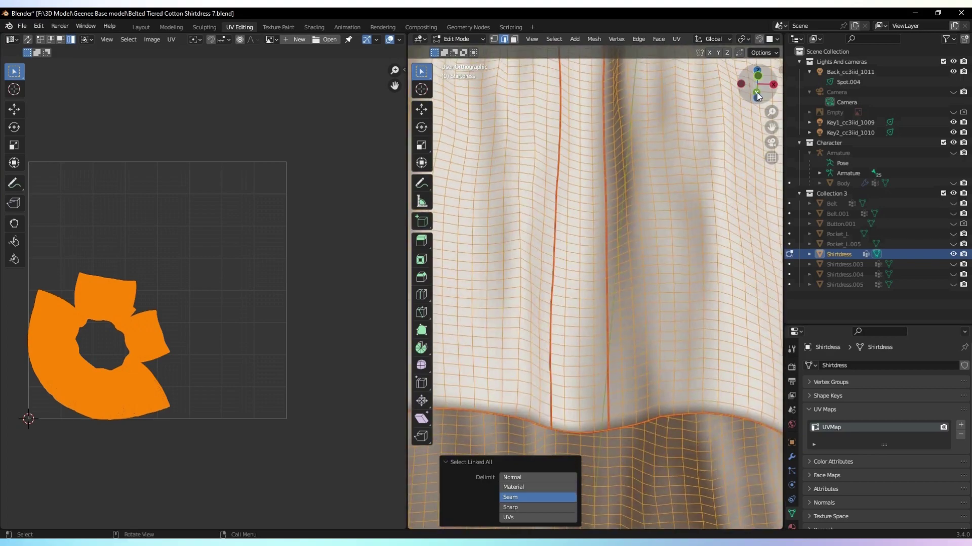
drag(757, 95, 779, 47)
drag(771, 127, 715, 337)
key(alt+a)
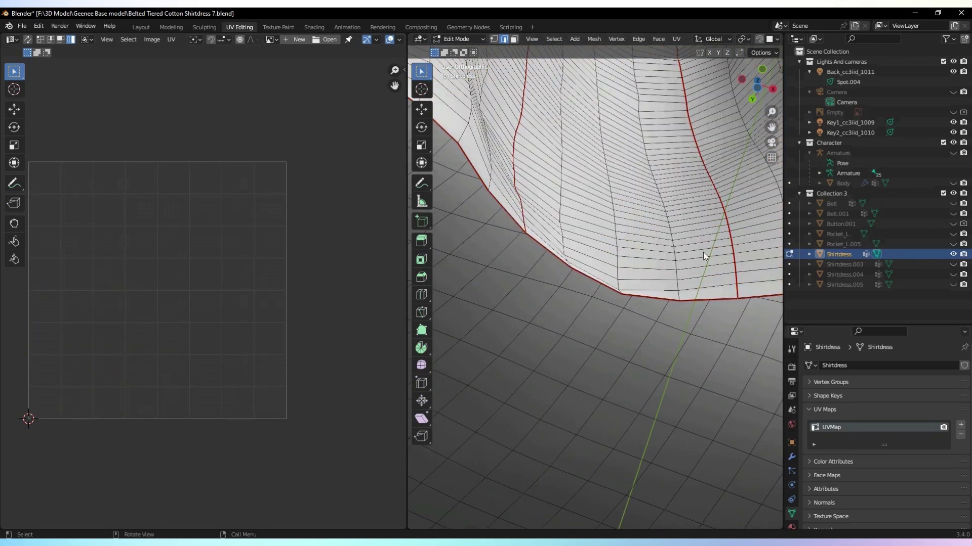
right_click(733, 420)
click(694, 399)
scroll(525, 233, up, 9)
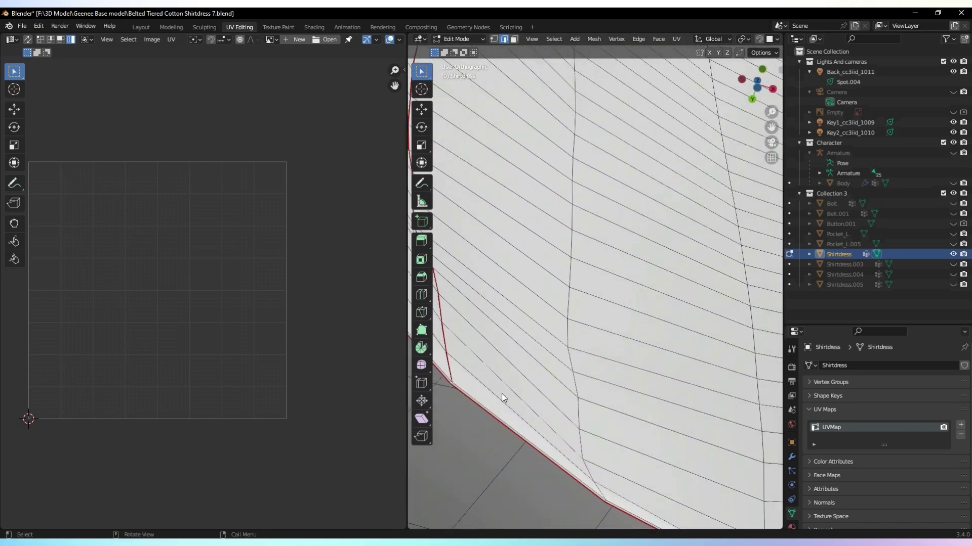
Unwrap the whole shirtdress again with the updated seams, using the Angle Based method and a 0.001 margin
key(a)
click(676, 39)
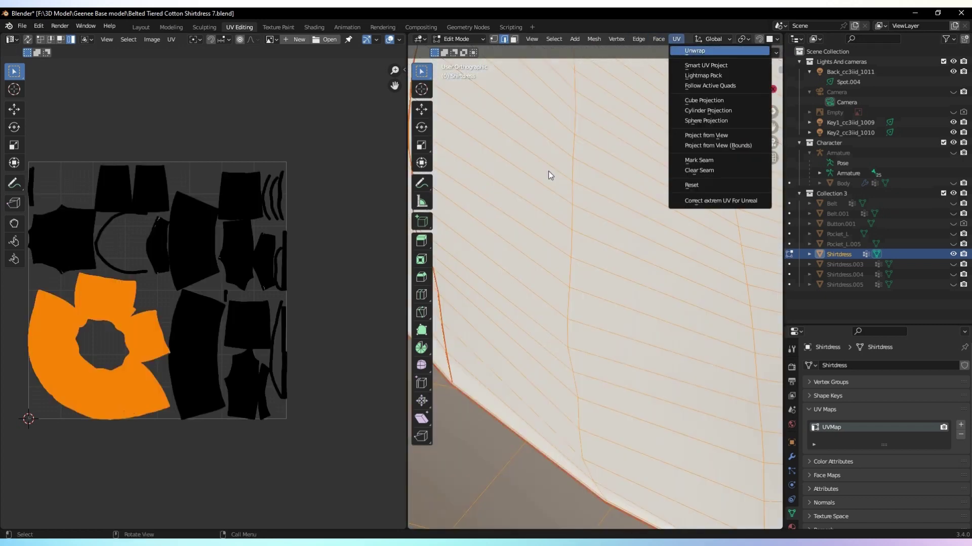
key(Return)
mouse_move(394, 70)
mouse_down()
mouse_move(380, 115)
mouse_move(393, 76)
mouse_up()
drag(771, 111, 651, 291)
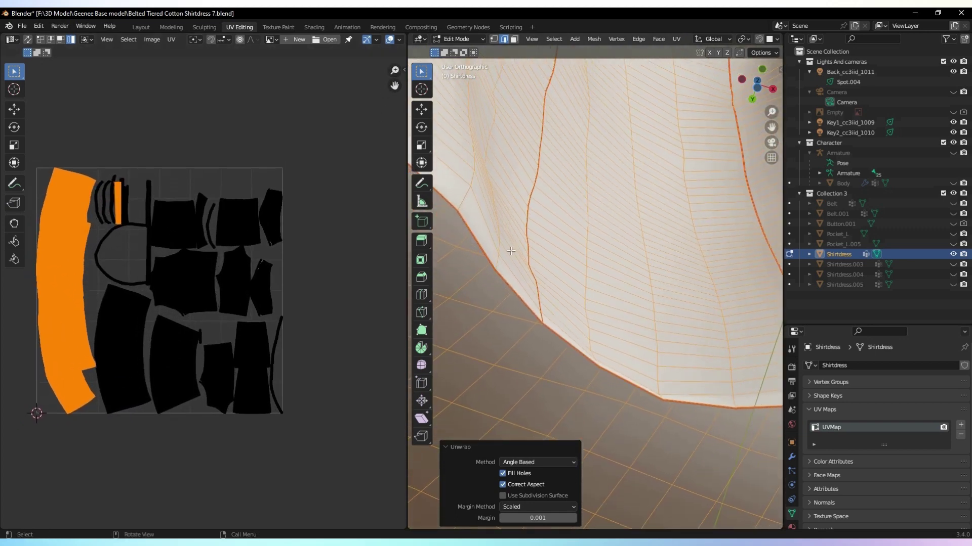
Check the seam-bounded pieces at the hem and inspect the shirtdress's UV islands up close
key(alt+a)
key(ctrl+l)
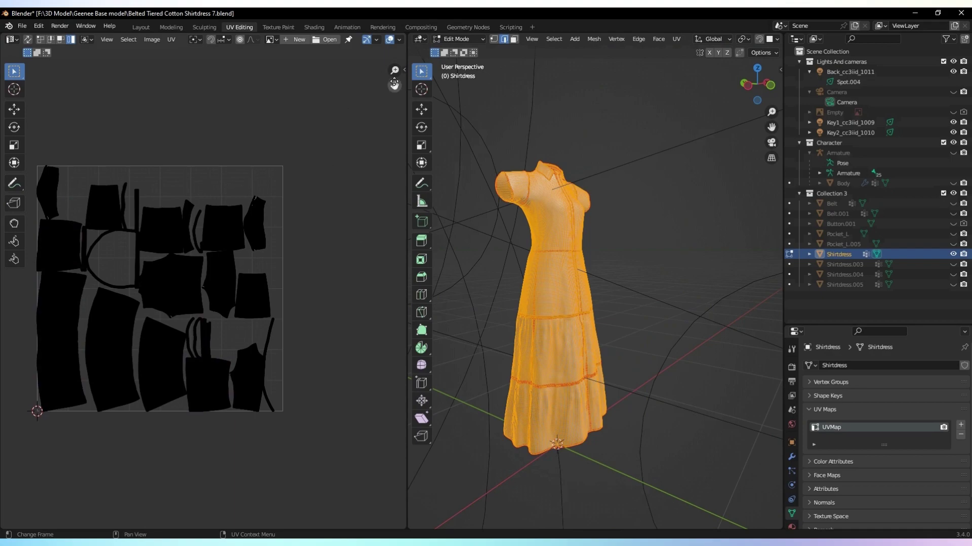
scroll(392, 61, up, 4)
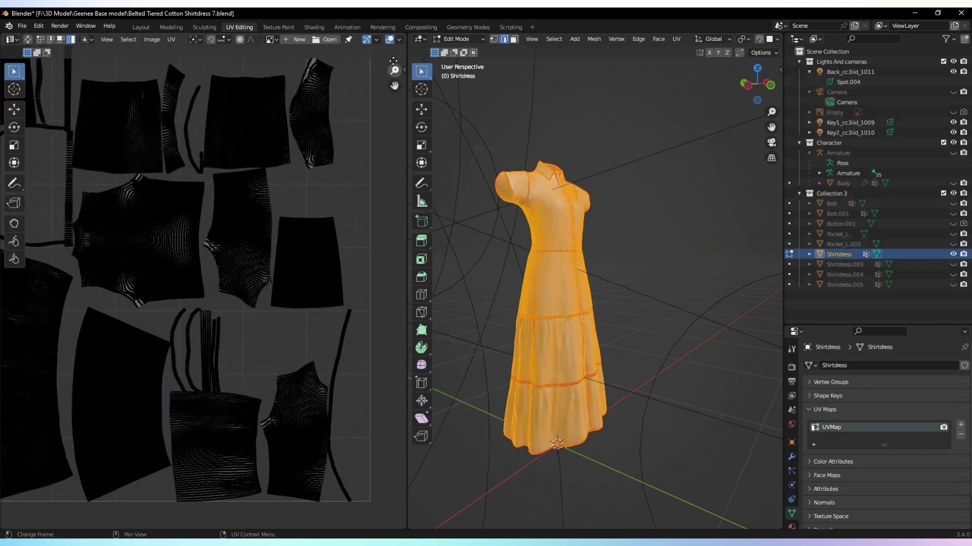
scroll(393, 60, up, 6)
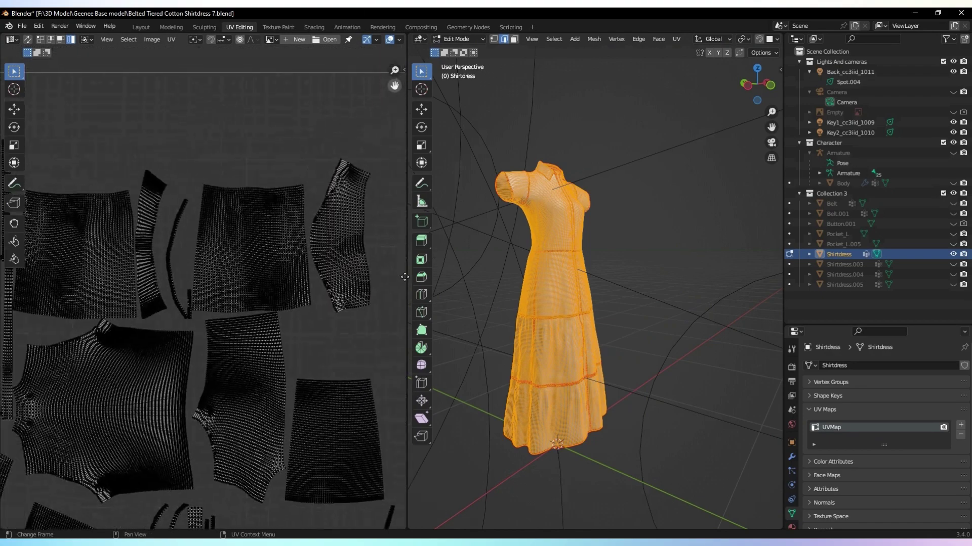
middle_drag(405, 277, 601, 196)
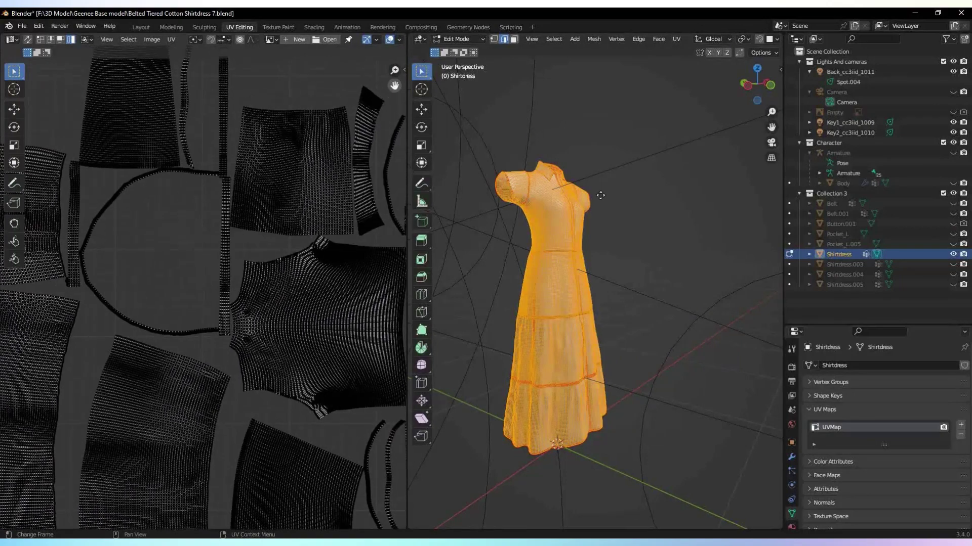
drag(600, 195, 490, 302)
drag(394, 70, 389, 167)
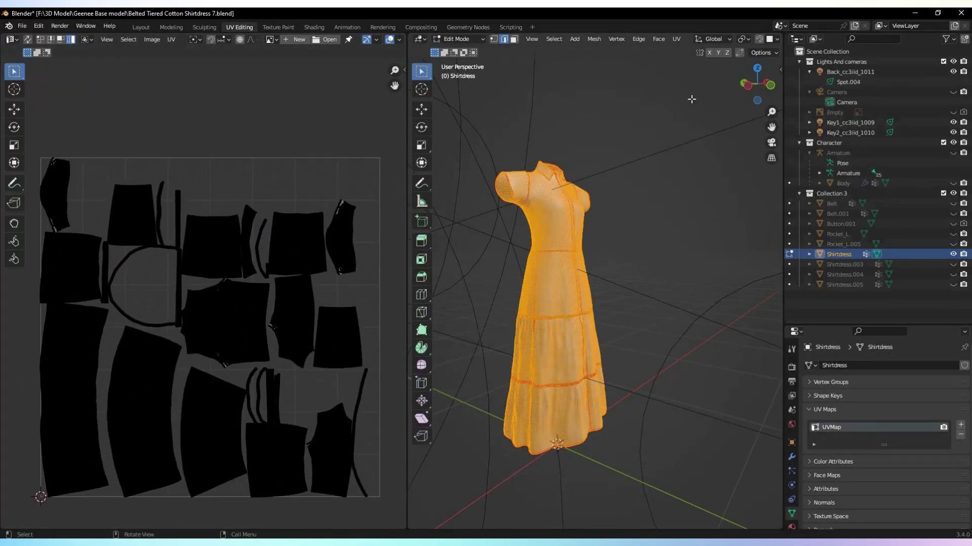
Show the belt, open it for mesh editing and unwrap it using the Angle Based method and a 0.001 margin
click(946, 208)
drag(758, 82, 771, 56)
drag(771, 127, 859, 223)
drag(758, 84, 677, 263)
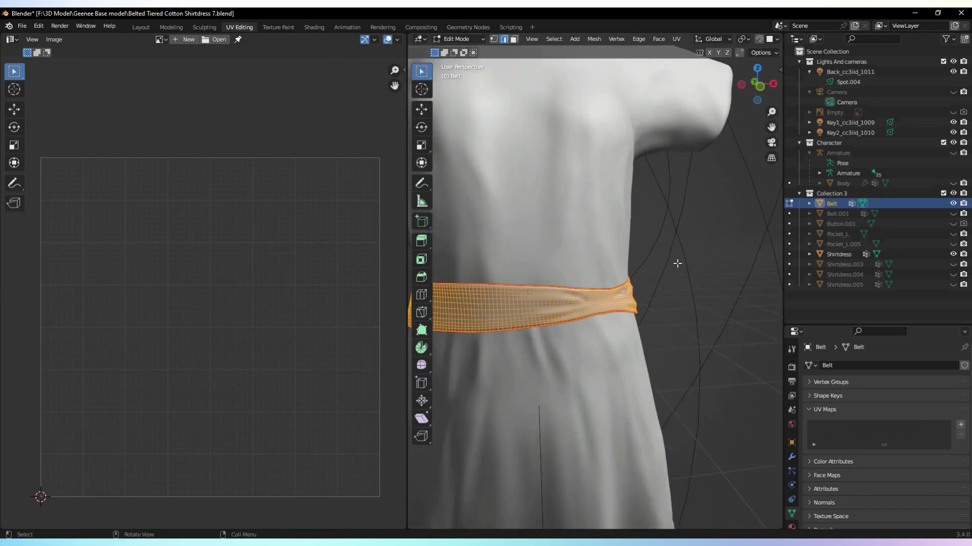
click(676, 39)
click(683, 55)
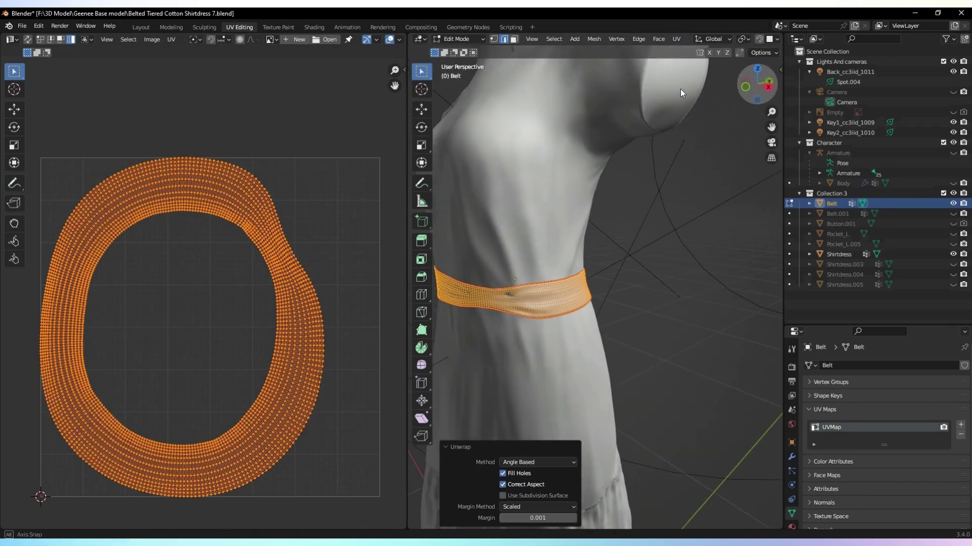
Mark a seam across the belt along one of its crosswise edge loops
drag(680, 94, 673, 93)
shift+middle_drag(673, 93, 723, 93)
scroll(723, 93, up, 3)
click(952, 213)
drag(753, 82, 788, 81)
click(953, 214)
scroll(640, 275, up, 6)
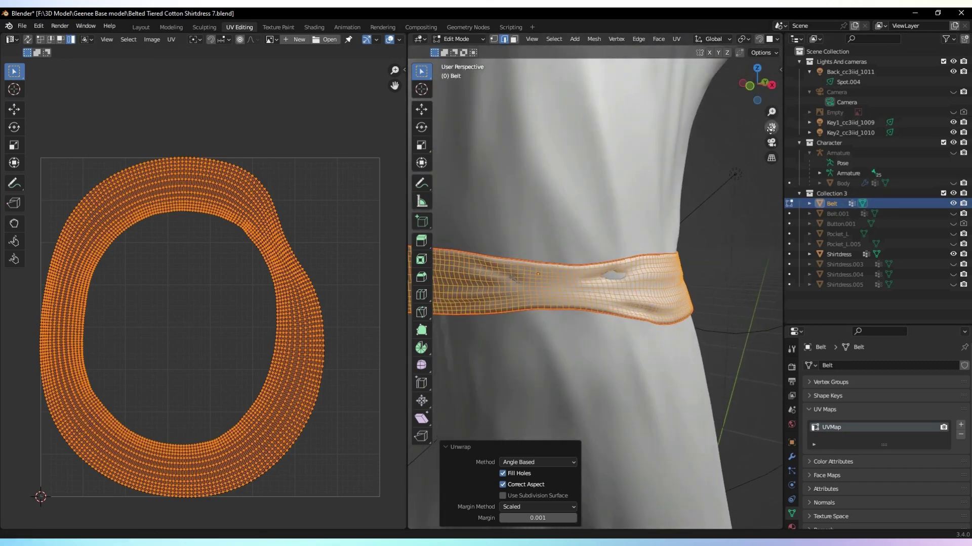
alt+click(639, 288)
right_click(611, 303)
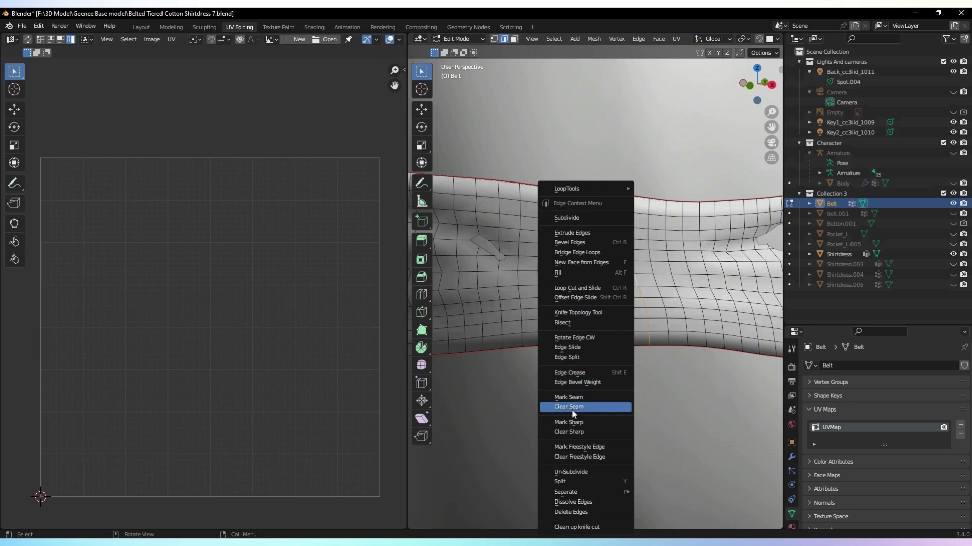
click(577, 394)
Unwrap the whole belt again along its new crosswise seam, using the Angle Based method and a 0.001 margin
key(a)
key(u)
click(669, 63)
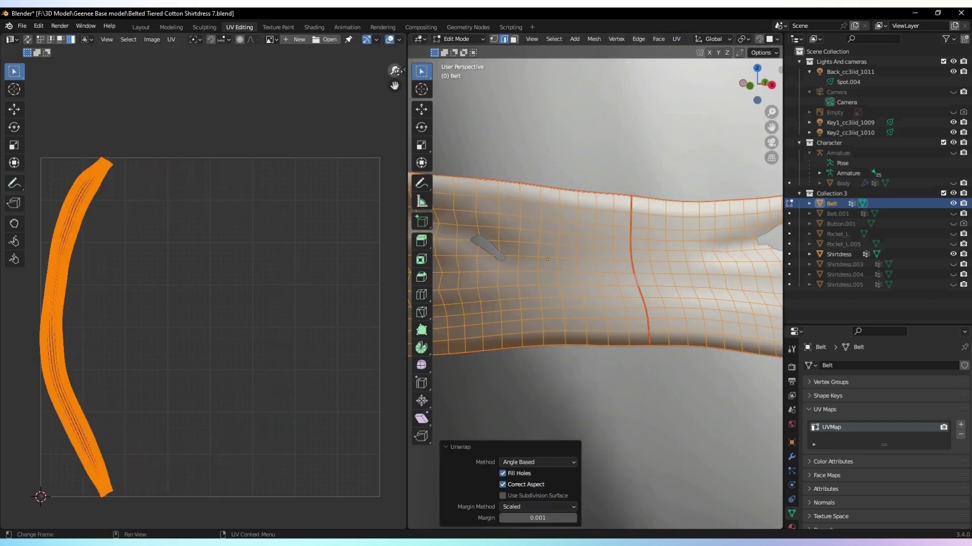
Show the belt knot and ties (Belt.001), edit that mesh and unwrap all of it with the Angle Based method and a 0.001 margin
click(953, 214)
click(789, 214)
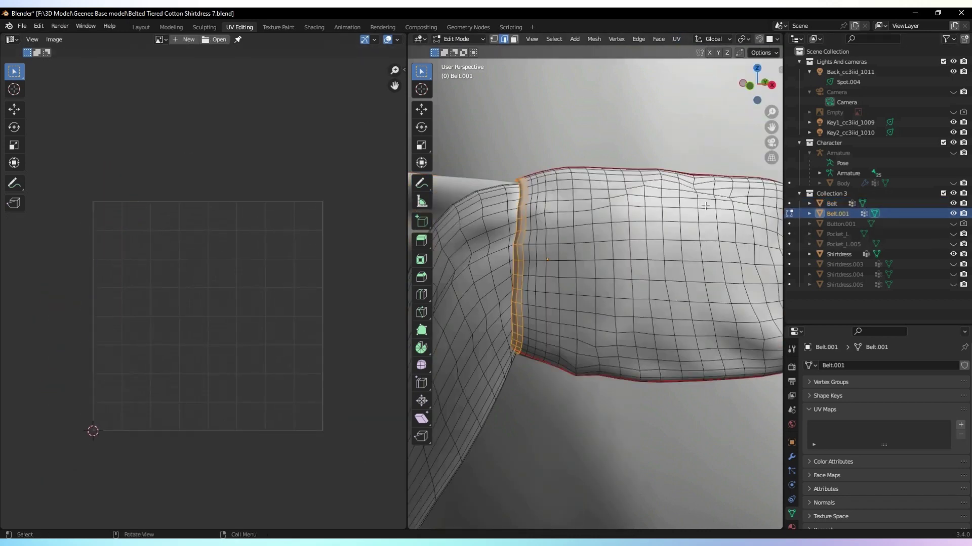
key(KP_Decimal)
key(a)
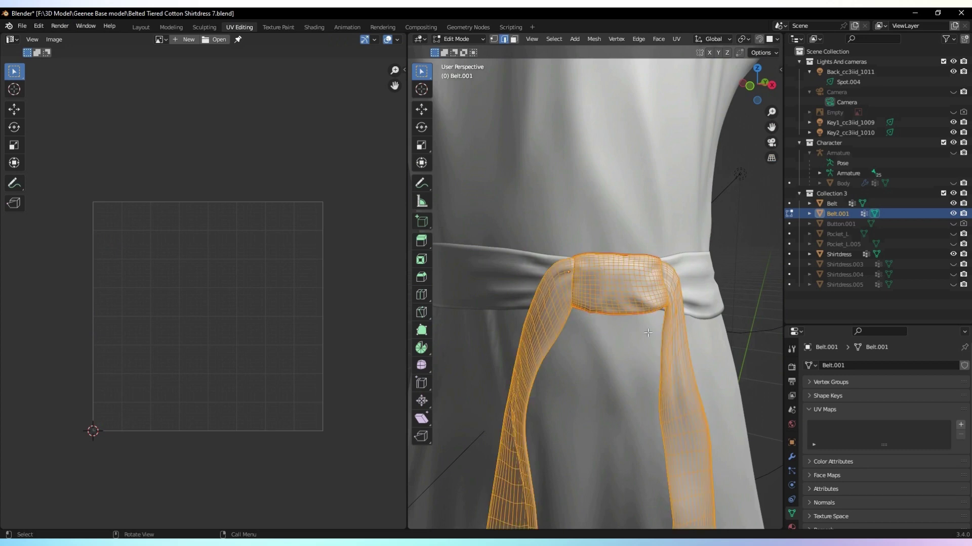
click(678, 39)
click(695, 51)
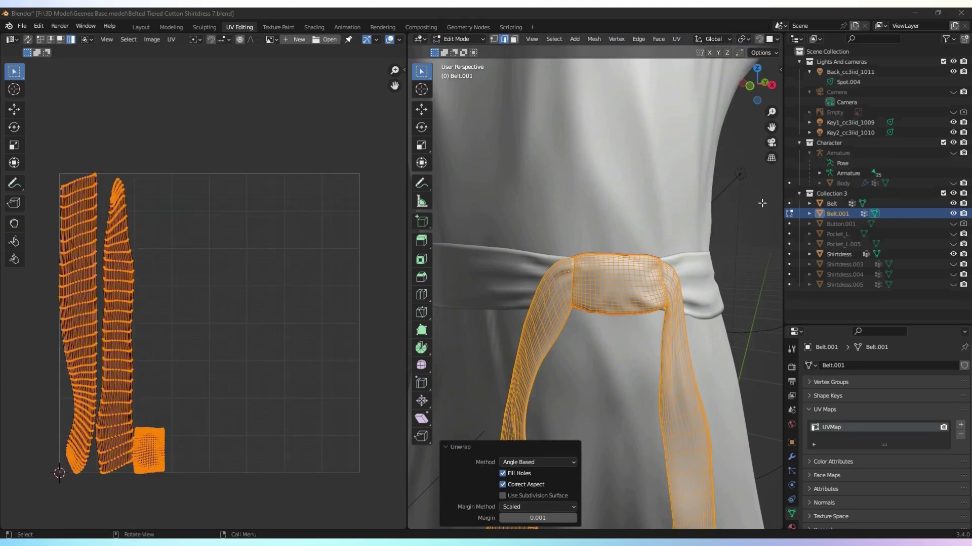
Show the shirtdress buttons and mark a seam along the edge loop around a button's rim
click(953, 224)
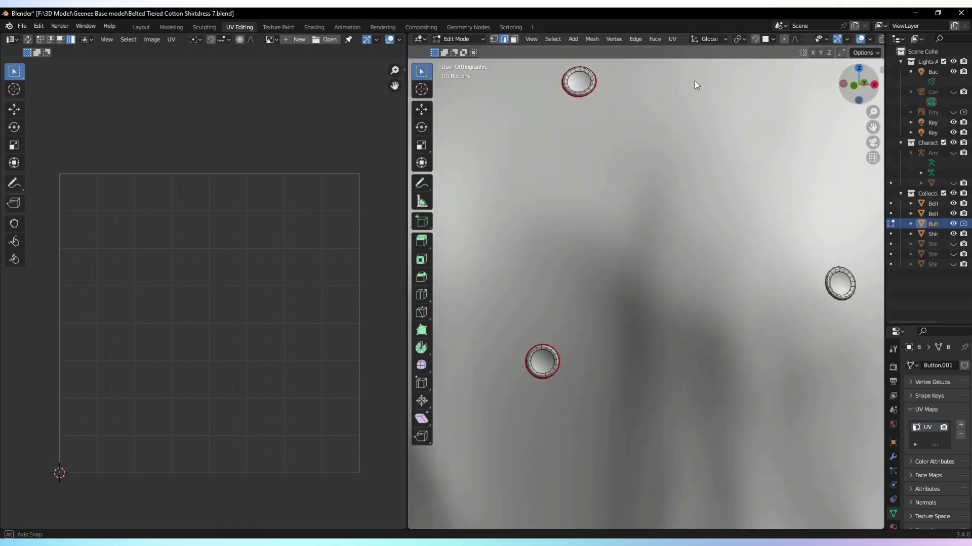
middle_drag(694, 80, 607, 117)
scroll(646, 253, up, 4)
middle_drag(759, 152, 835, 93)
drag(872, 127, 940, 44)
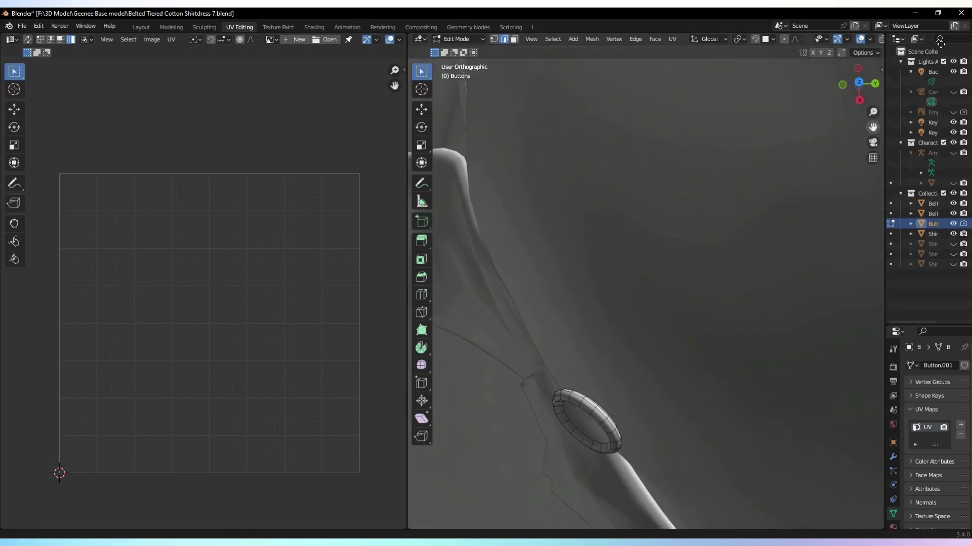
scroll(606, 376, up, 2)
right_click(571, 401)
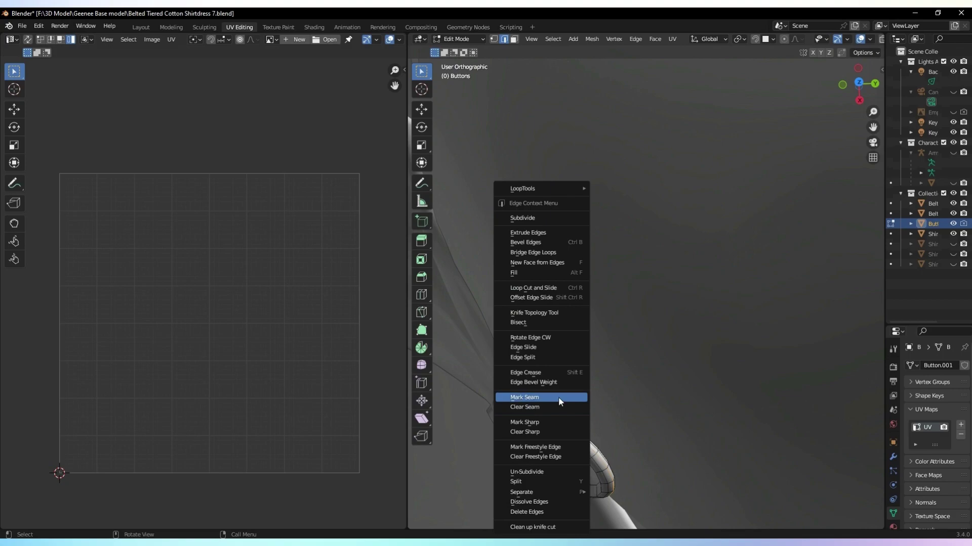
click(558, 398)
click(842, 85)
drag(873, 111, 779, 446)
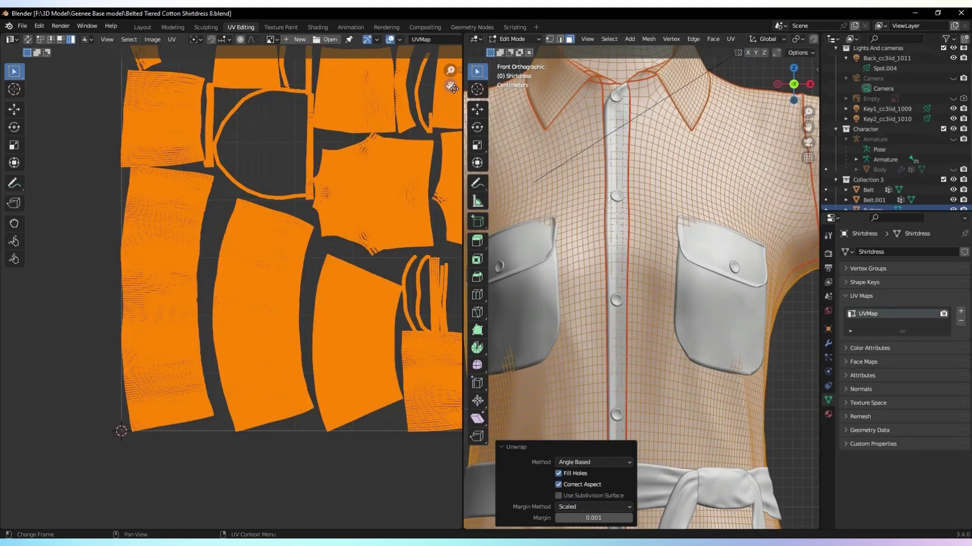
Straighten a vertical UV edge of one quad in the long skirt island near the UV origin by scaling it to 0 along X
drag(451, 69, 460, 22)
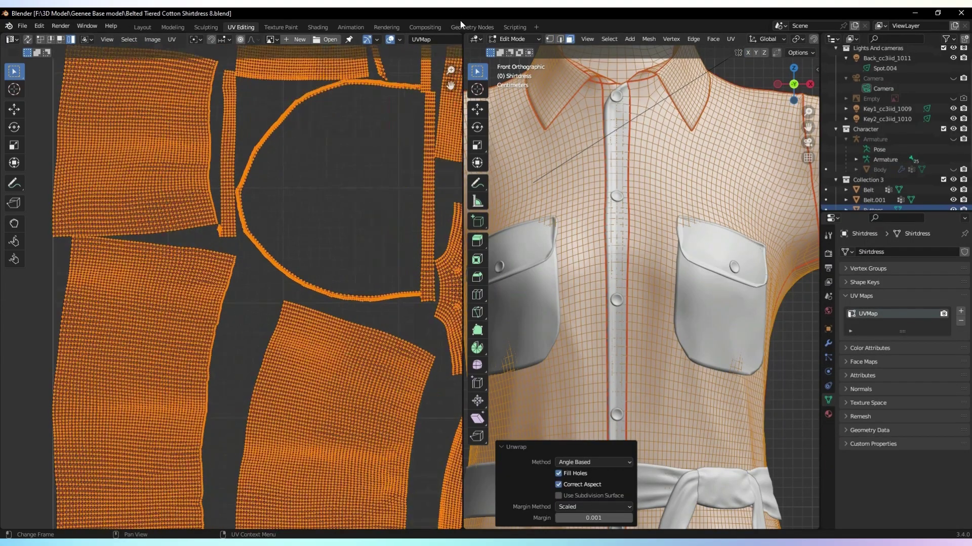
drag(450, 86, 459, 22)
drag(450, 68, 454, 31)
drag(450, 70, 450, 48)
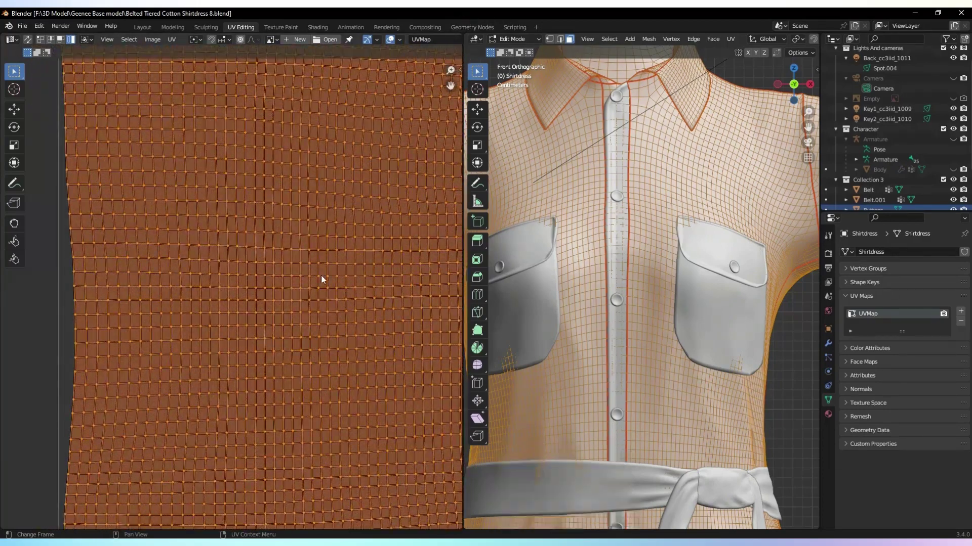
click(293, 285)
scroll(340, 259, up, 3)
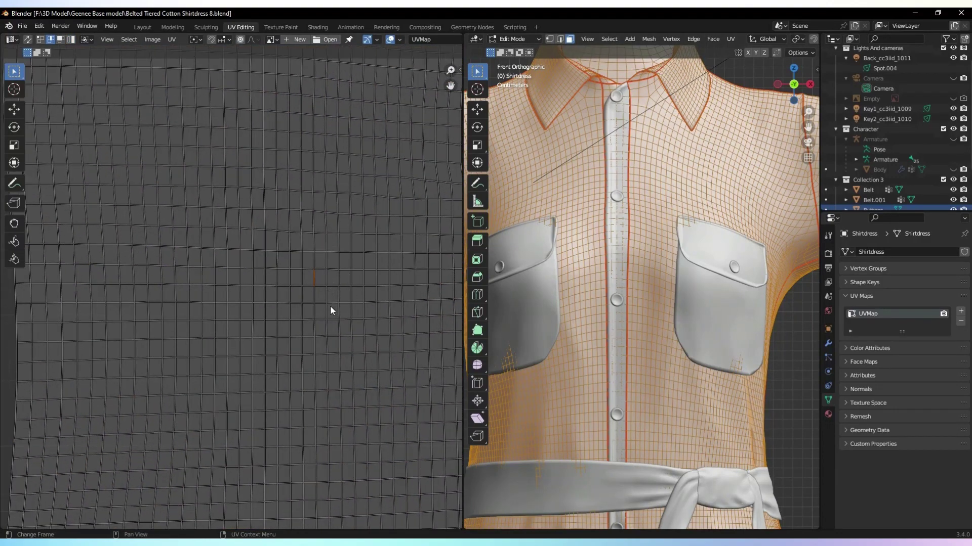
key(s)
key(x)
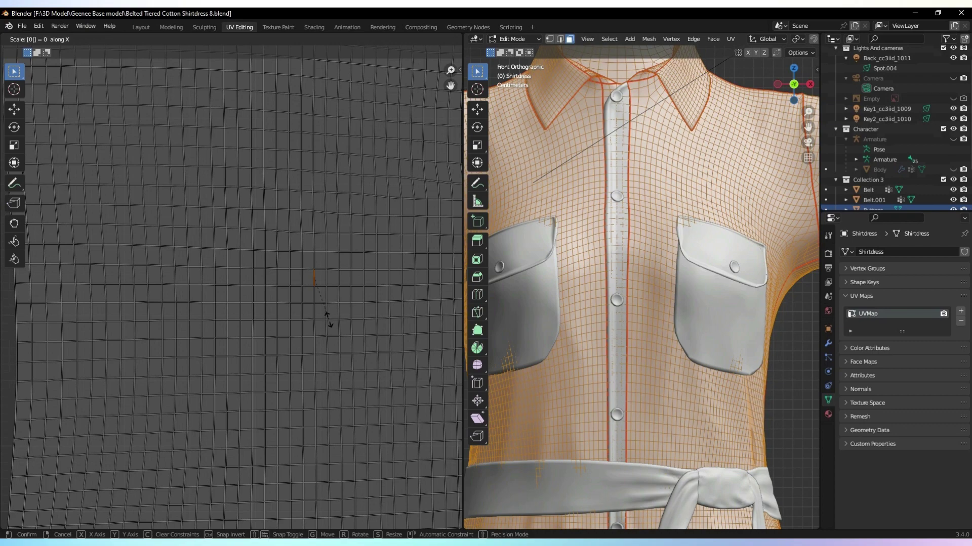
key(BackSpace)
click(324, 305)
Level the same quad's horizontal UV edges by scaling them along Y, and undo the last resize
click(323, 277)
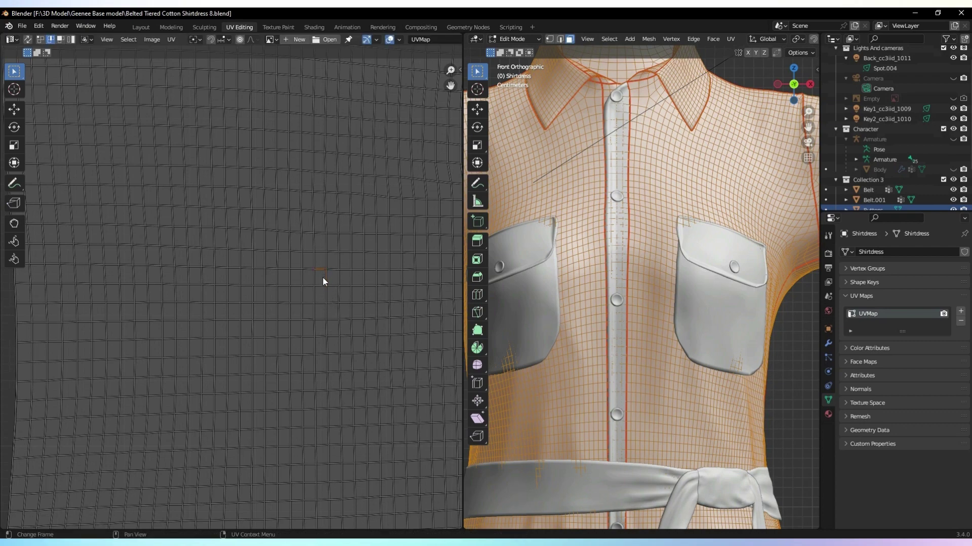
key(s)
key(y)
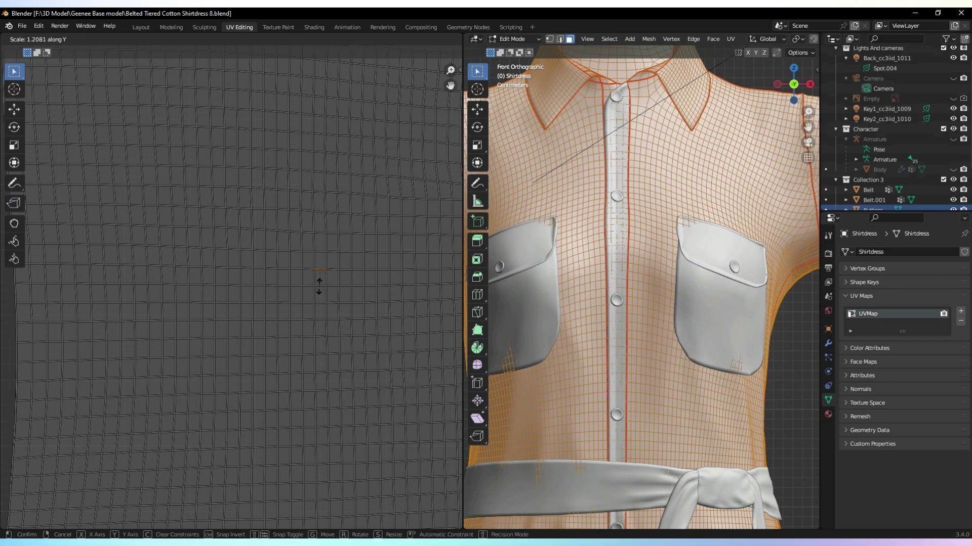
click(319, 287)
click(321, 288)
key(s)
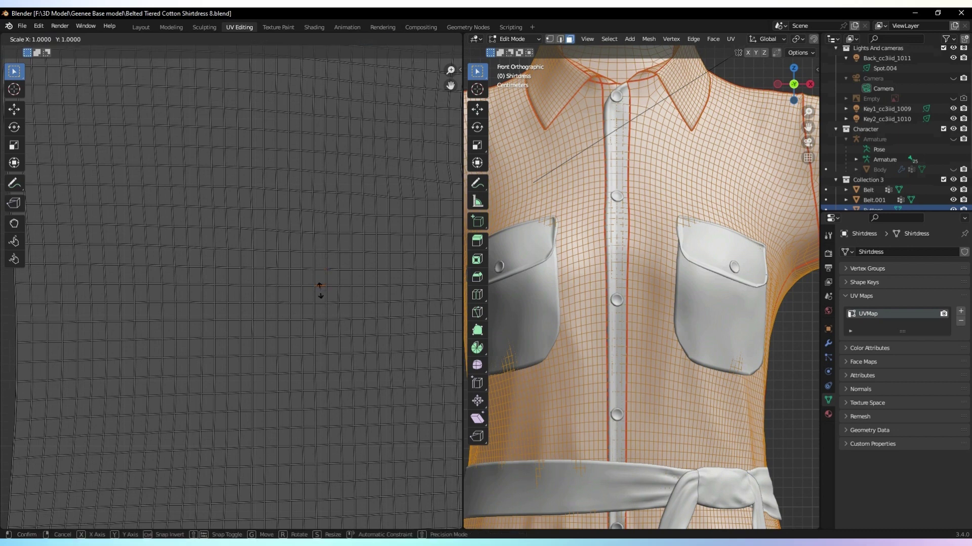
click(320, 292)
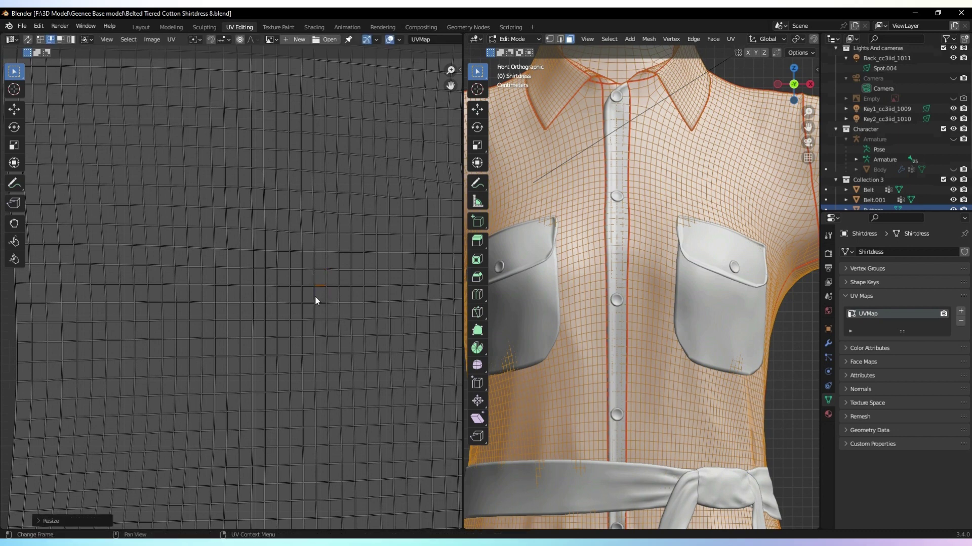
key(ctrl+z)
Select the long skirt island linked to the straightened quad and apply Follow Active Quads with Length Average
scroll(327, 299, up, 5)
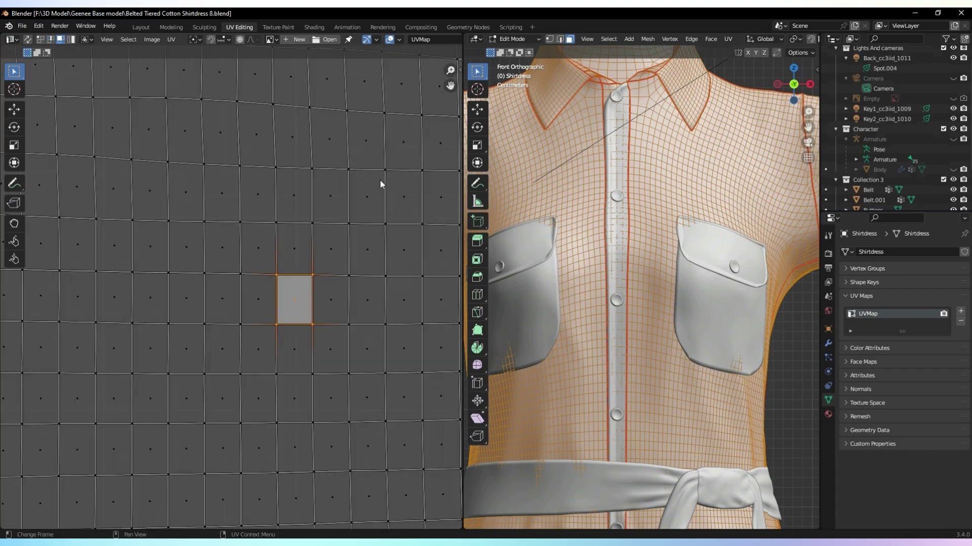
drag(449, 71, 423, 218)
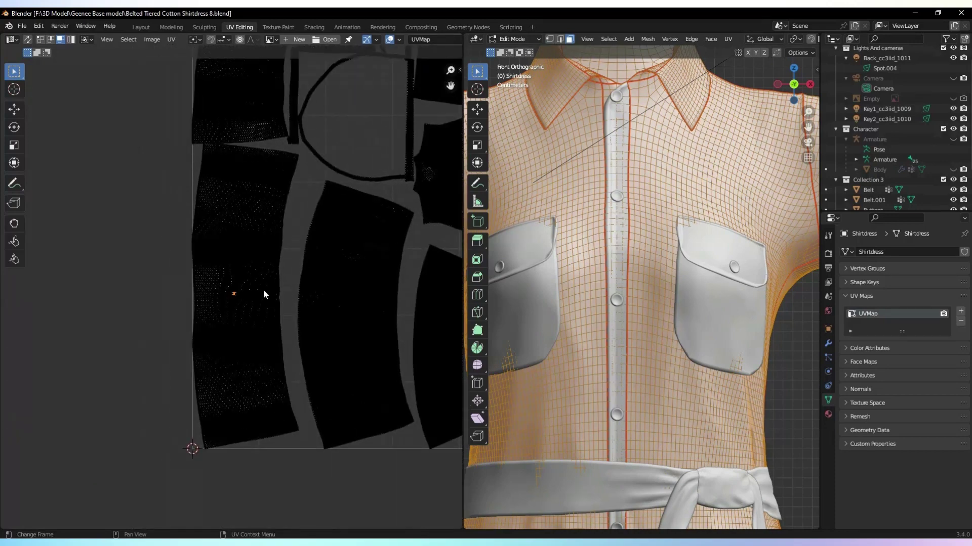
key(l)
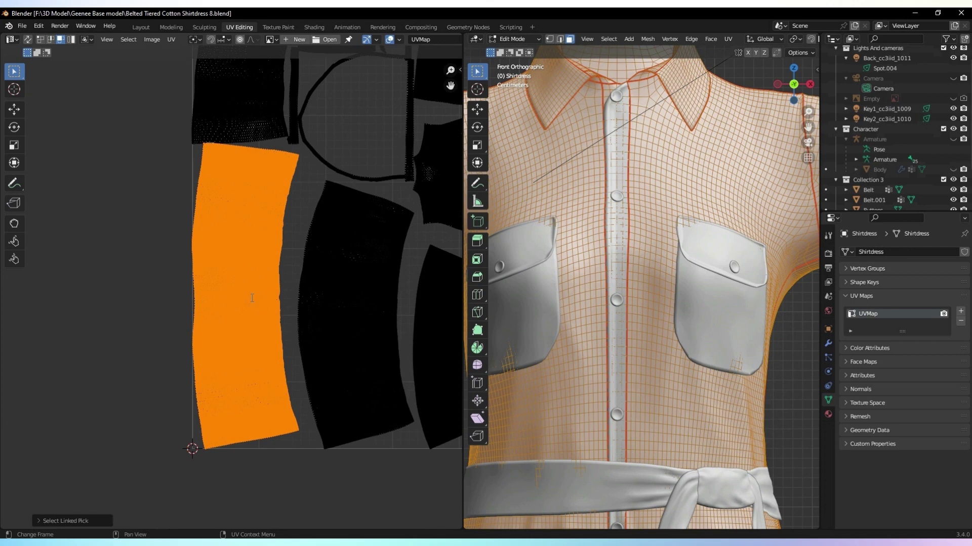
key(F3)
key(Return)
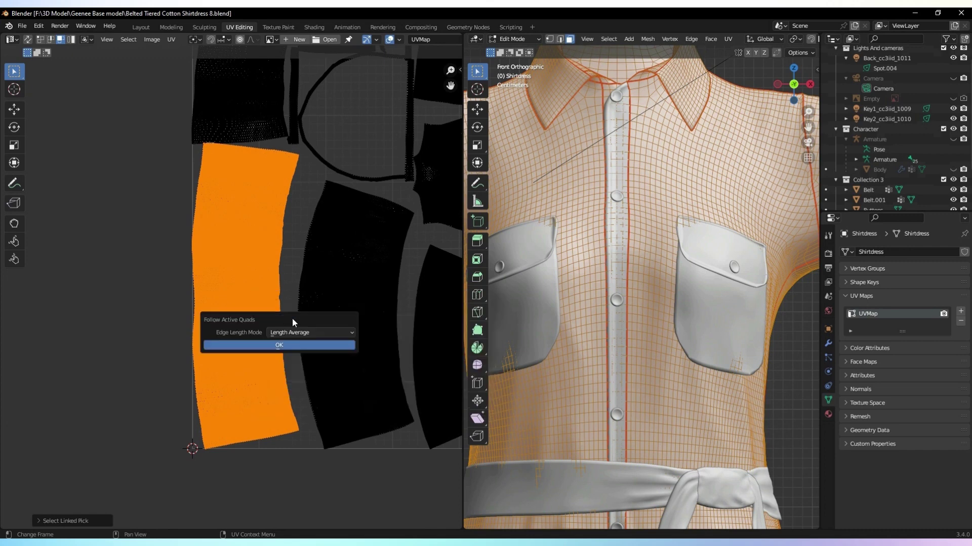
click(306, 344)
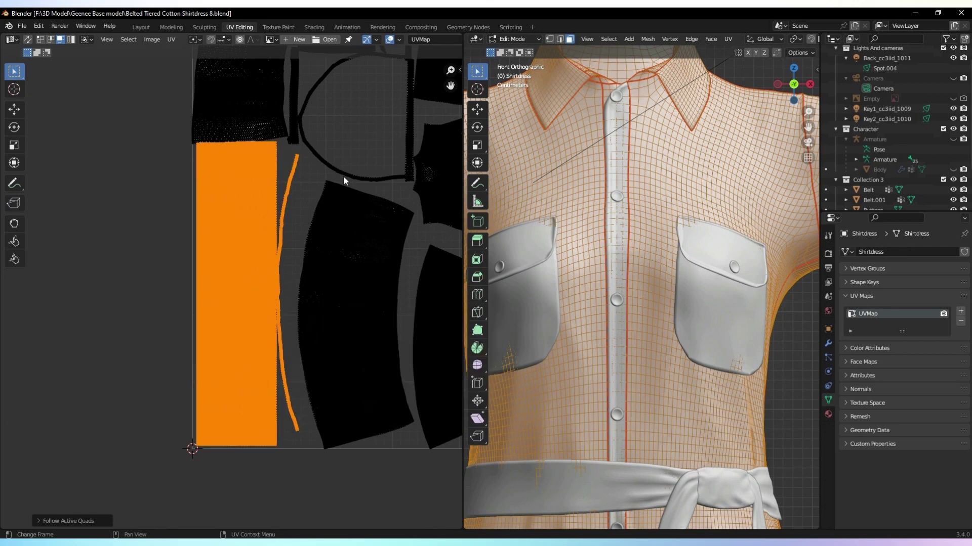
Straighten both vertical UV edges of a quad in the skirt island above the rectified one by scaling each to 0 along X
drag(450, 70, 462, 11)
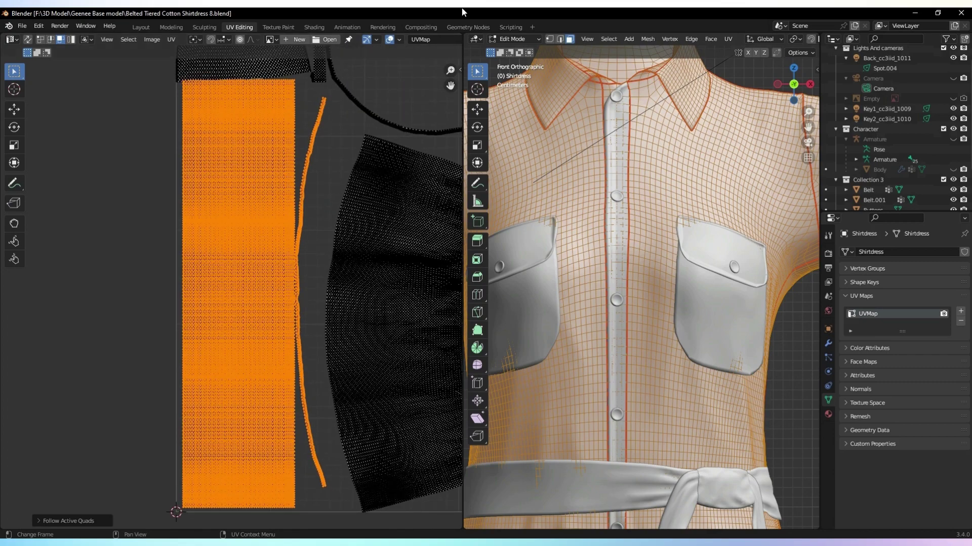
drag(451, 69, 458, 384)
scroll(334, 258, up, 1)
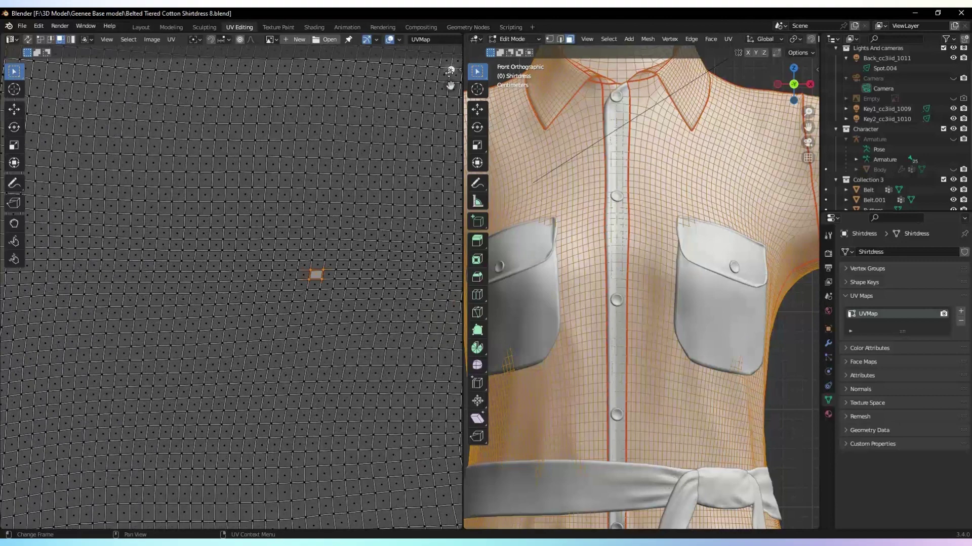
scroll(319, 275, up, 5)
key(s)
key(x)
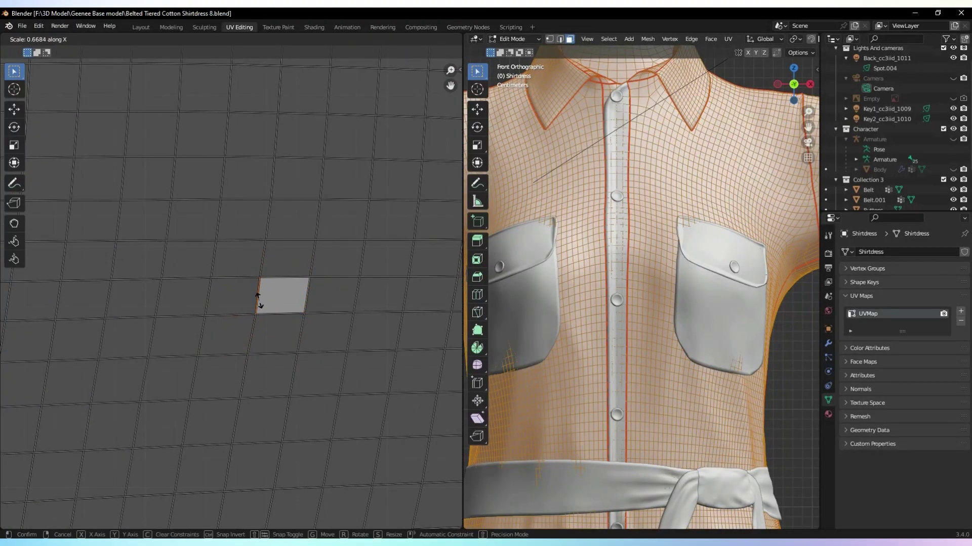
key(0)
key(Return)
click(304, 303)
key(s)
key(x)
key(0)
key(Return)
Level that quad's upper and lower UV edges by scaling each to 0 along Y
click(285, 283)
key(s)
key(y)
key(0)
key(Return)
click(283, 311)
key(s)
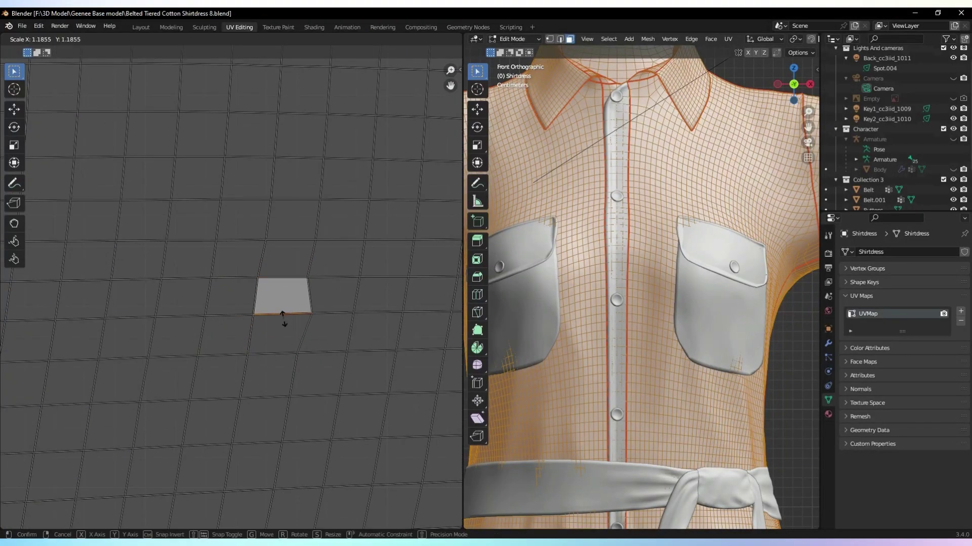
key(y)
key(0)
key(Return)
Make the squared quad the active face, select its linked UV island and apply Follow Active Quads to it
click(61, 39)
click(281, 296)
drag(448, 72, 335, 291)
key(l)
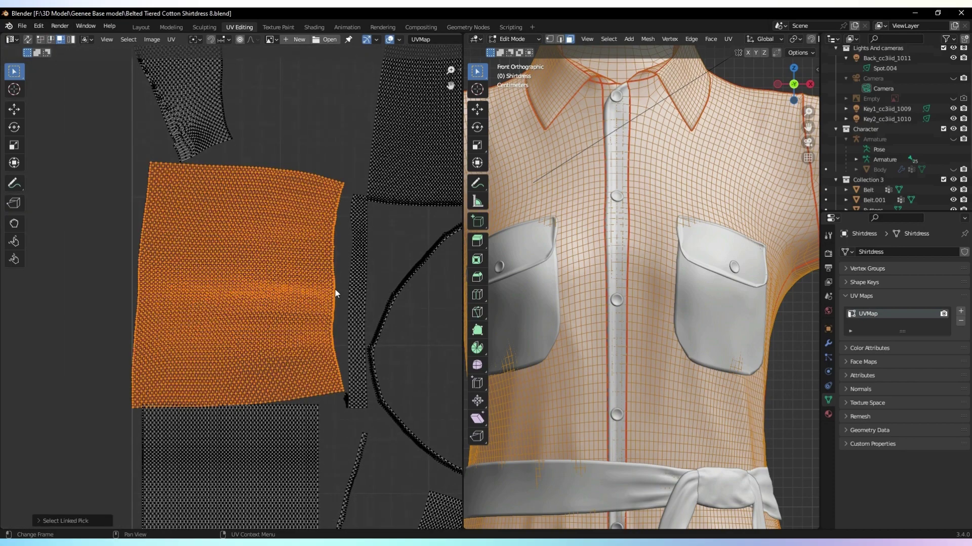
key(F3)
click(320, 331)
click(334, 361)
Select the back bodice UV island and rotate it by 90 degrees so it stands upright
drag(449, 71, 455, 56)
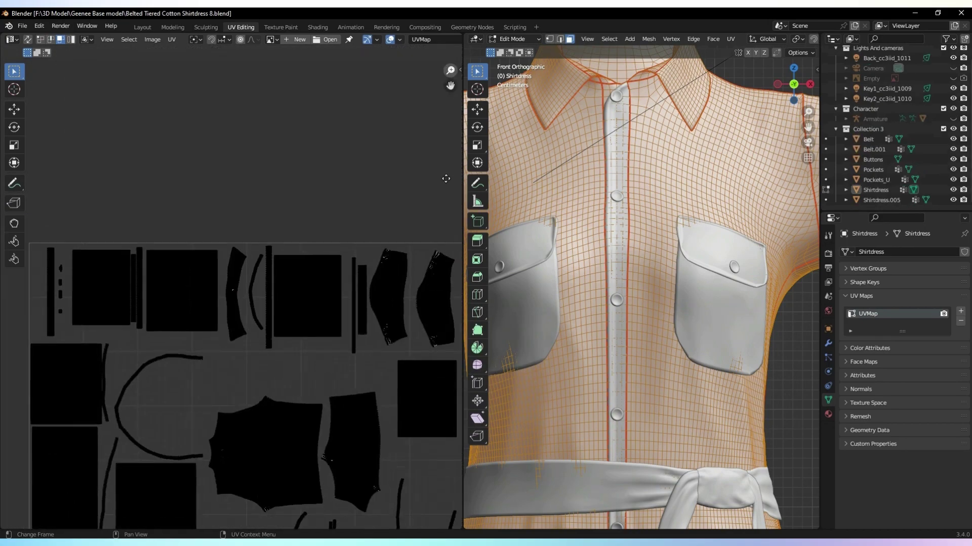
drag(445, 178, 459, 118)
drag(449, 70, 449, 42)
click(70, 40)
click(323, 350)
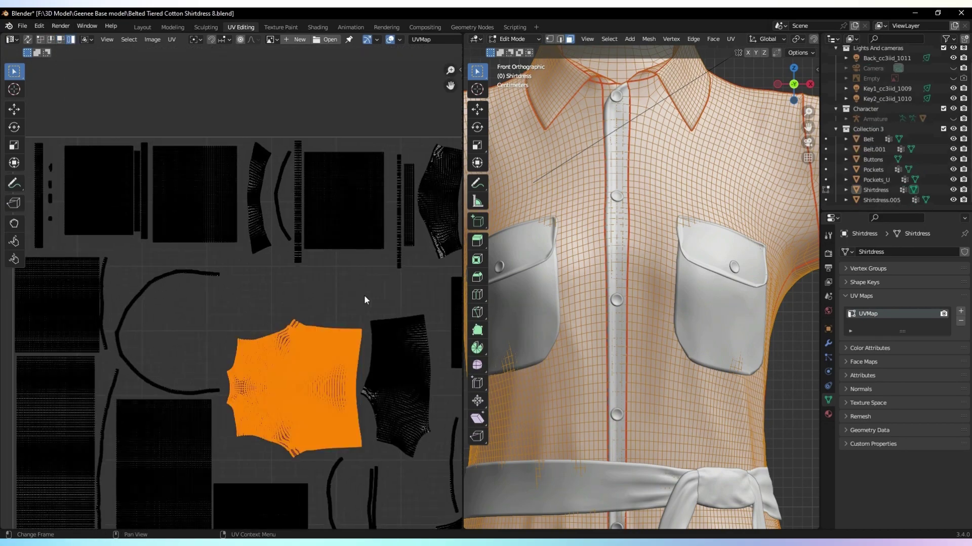
key(r)
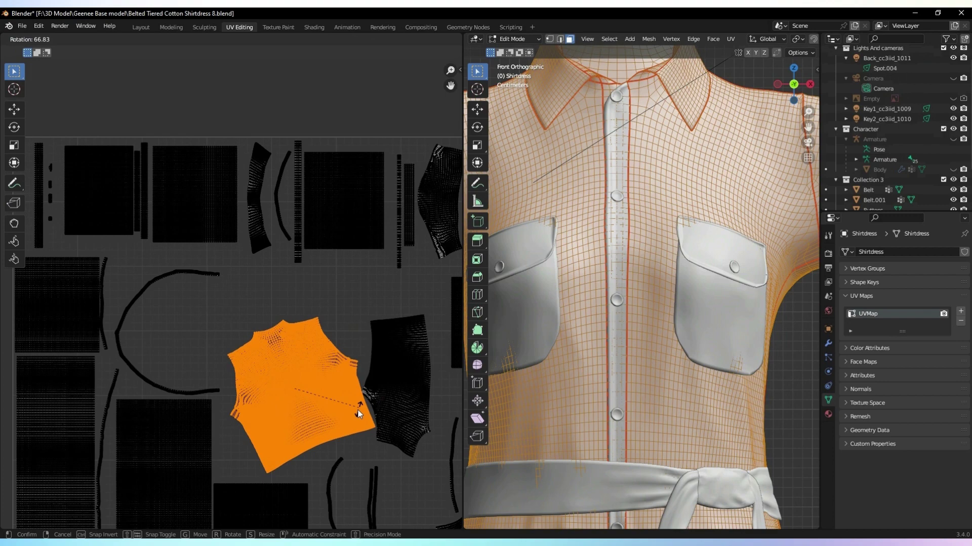
click(360, 410)
click(51, 520)
click(143, 475)
text(90)
key(Return)
Select the front bodice UV island beside the back piece and rotate it by 180 degrees
drag(449, 70, 262, 77)
click(266, 295)
key(r)
click(243, 478)
text(18)
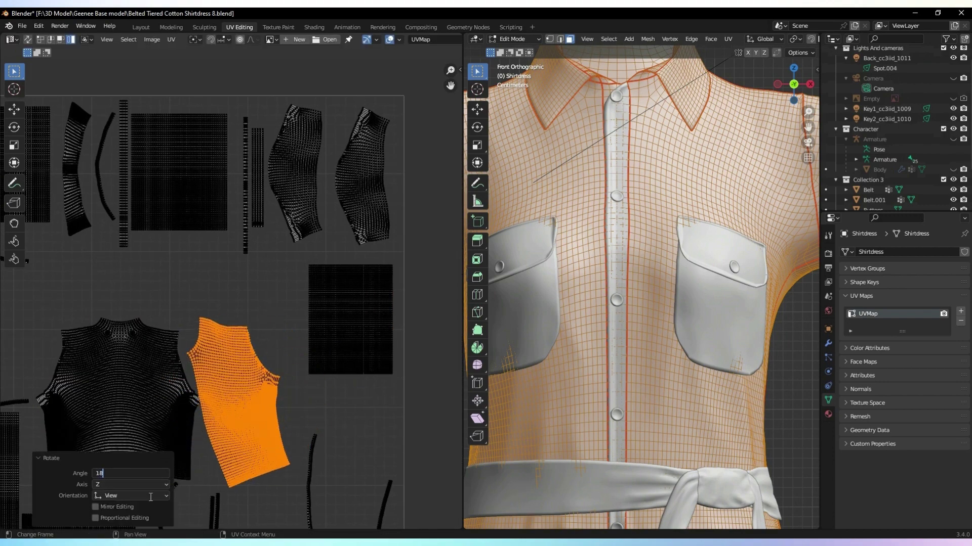
text(0)
key(Return)
Move the other front bodice UV island up beside its counterpart, about 0.027 m in X and 0.378 m in Y
drag(450, 70, 450, 102)
click(415, 167)
middle_drag(405, 192, 460, 107)
click(353, 438)
key(g)
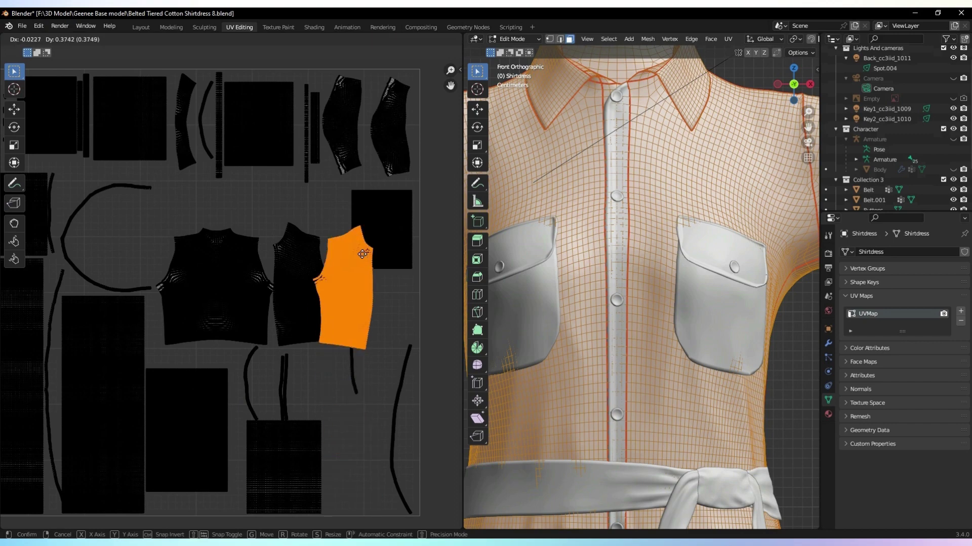
click(385, 253)
Mirror the moved front bodice UV island along the X axis and widen the UV editor
drag(450, 85, 478, 90)
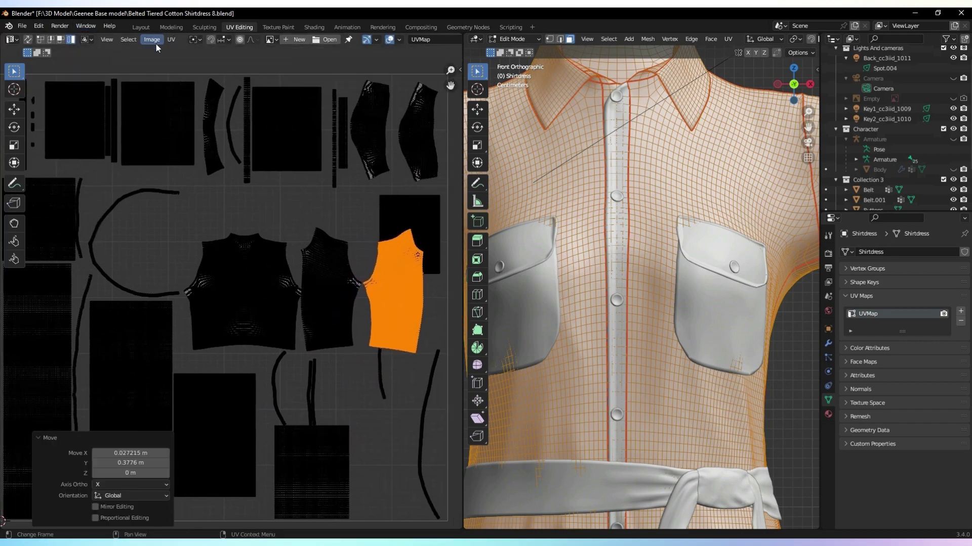
click(171, 39)
mouse_move(213, 65)
click(290, 76)
drag(452, 85, 607, 146)
Select both sleeve UV islands, rotate them about 90 degrees and move them so they lie horizontally, one above the other
drag(596, 70, 421, 211)
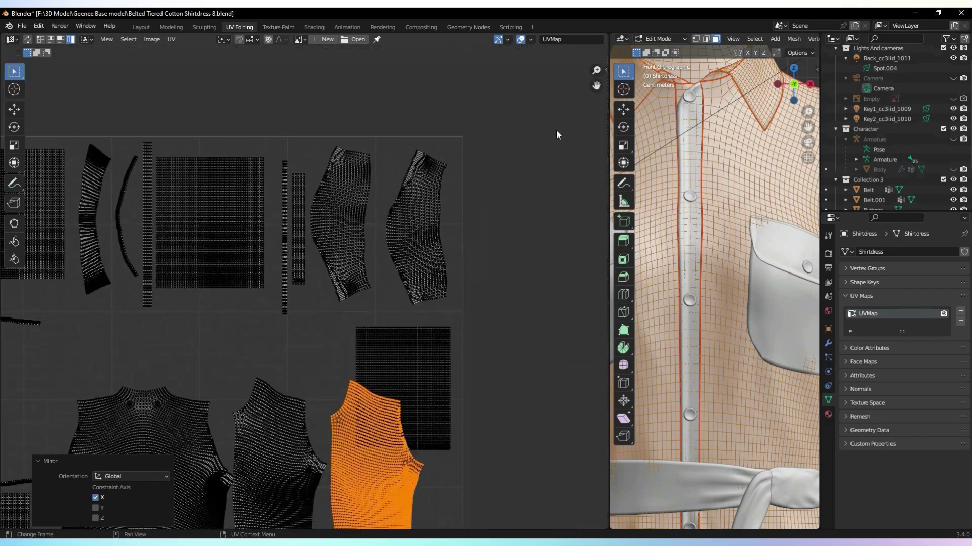
click(416, 216)
shift+click(356, 221)
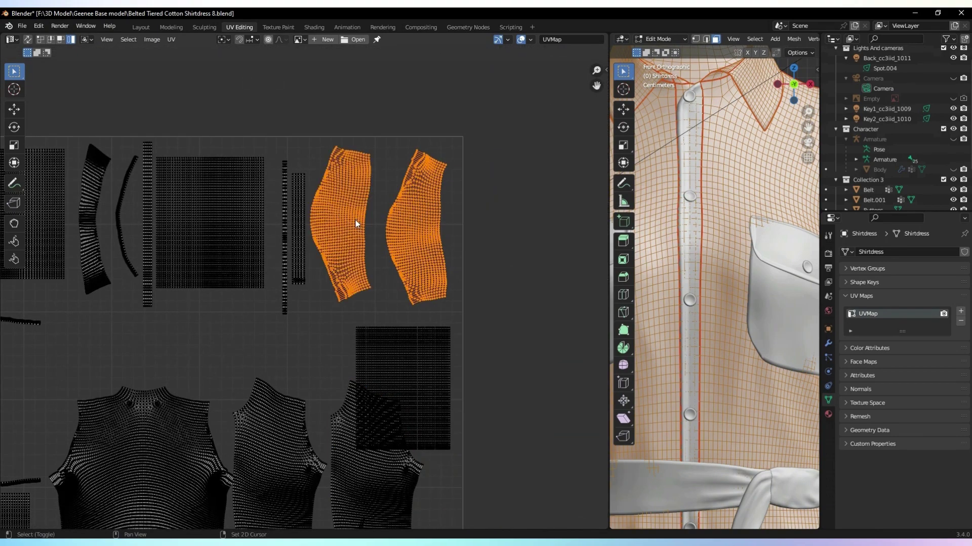
key(r)
click(440, 279)
key(g)
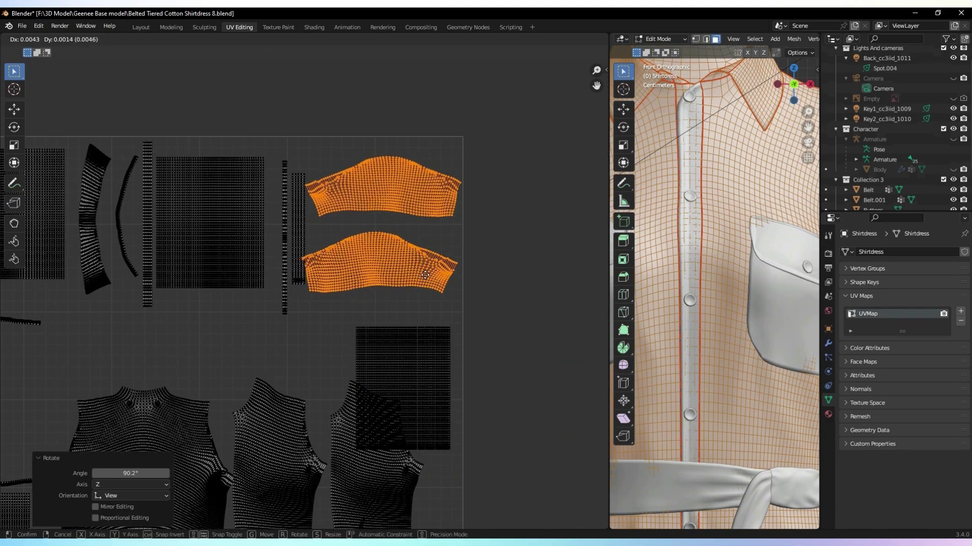
click(427, 278)
Move the lower sleeve UV island slightly closer to the upper sleeve island
click(419, 263)
key(g)
click(422, 249)
click(171, 40)
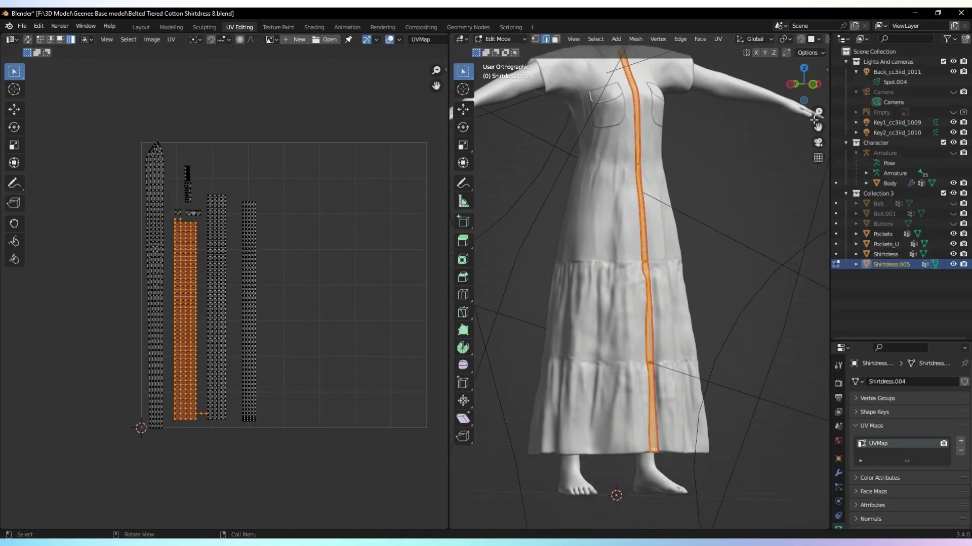
Select the shirtdress, switch the viewport to material preview and create a new material for it
scroll(807, 72, up, 5)
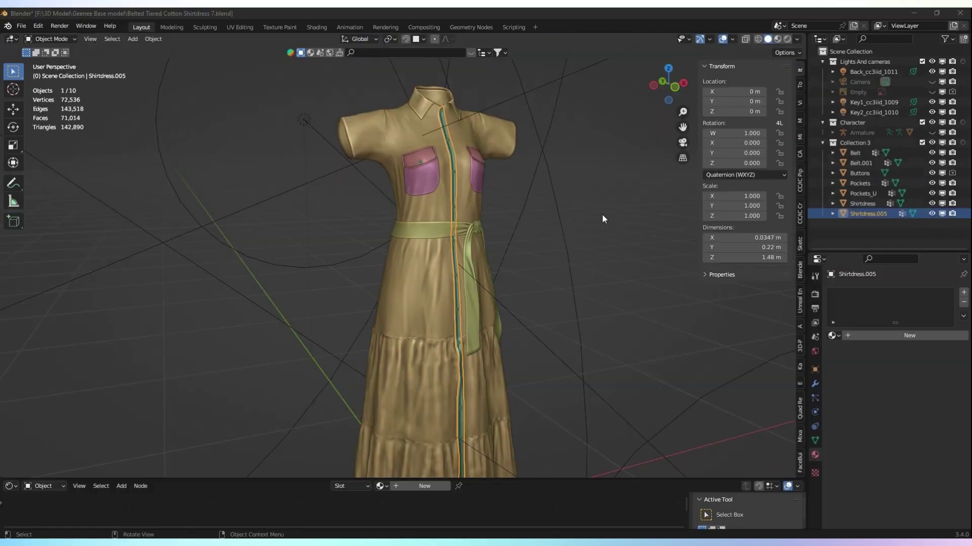
click(682, 112)
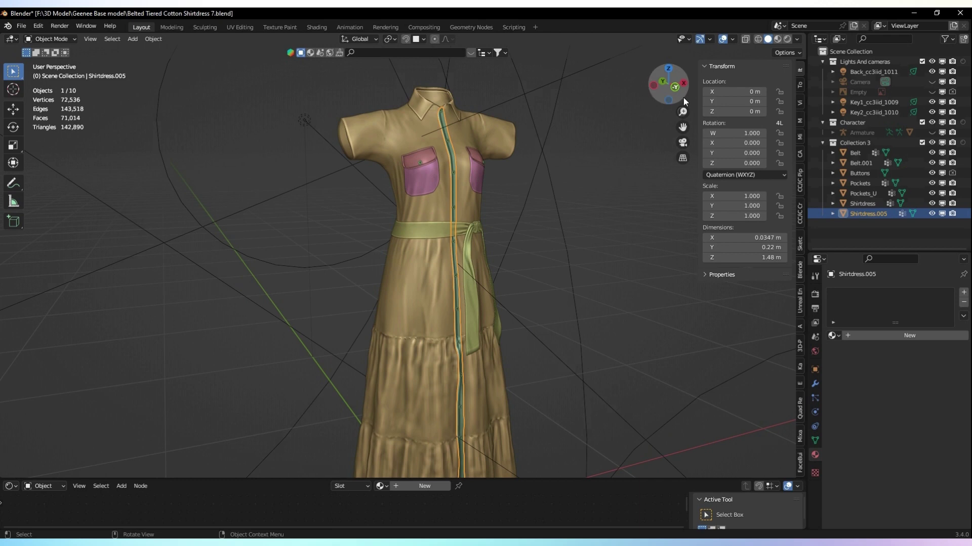
drag(683, 111, 686, 258)
click(466, 220)
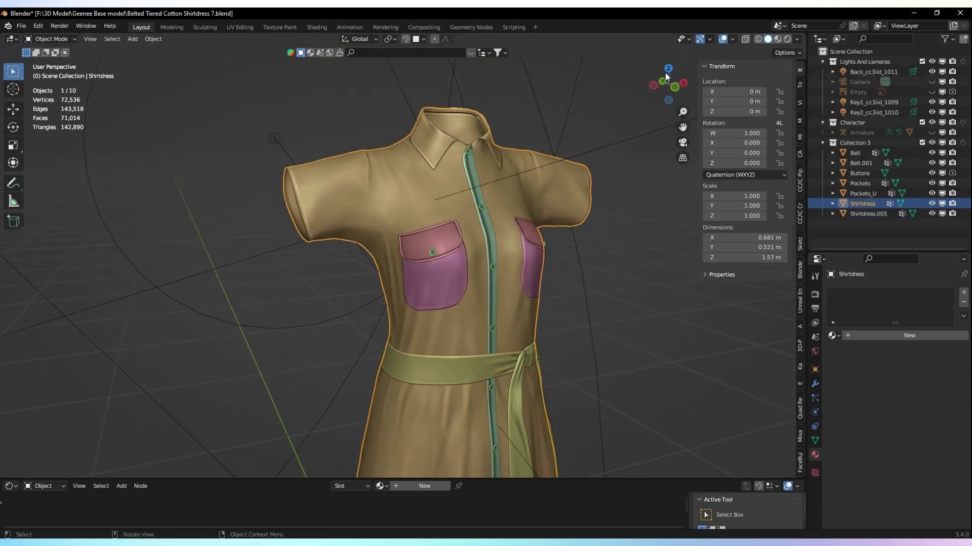
click(778, 39)
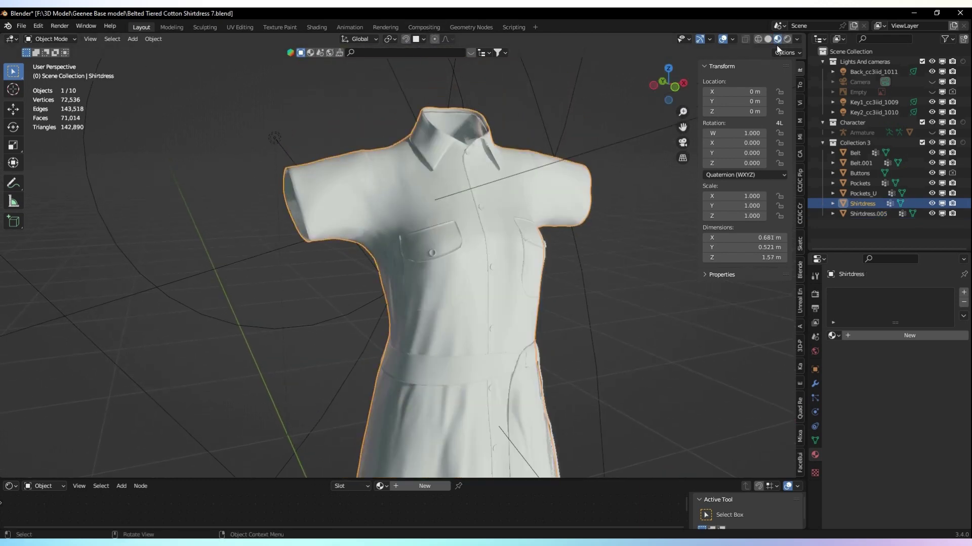
click(916, 335)
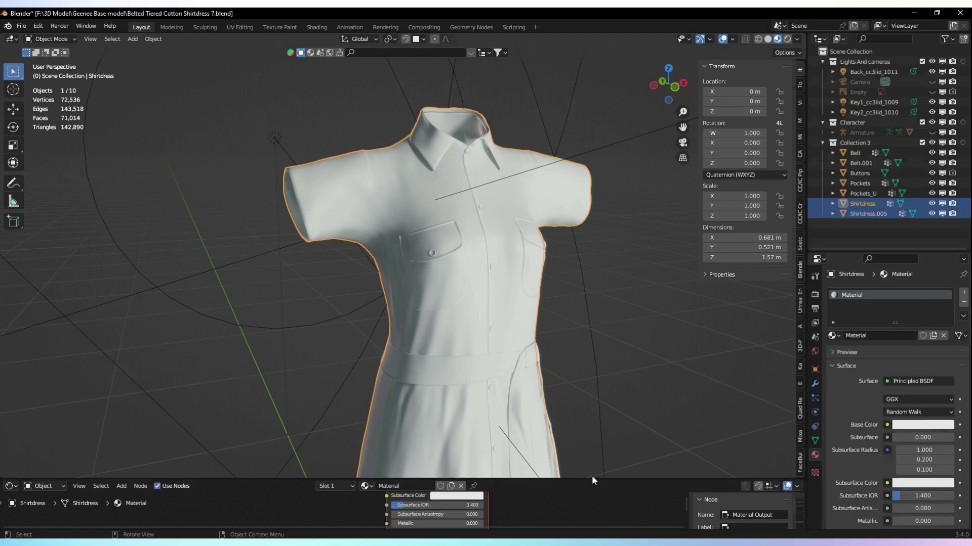
Enlarge the shader editor and set the Principled BSDF base color to a saturated light blue
drag(591, 480, 607, 354)
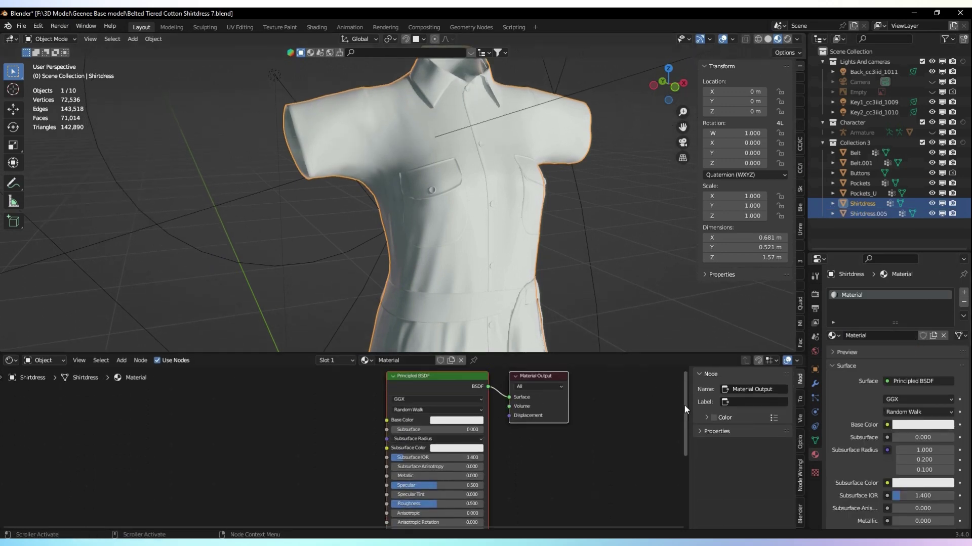
drag(684, 405, 682, 392)
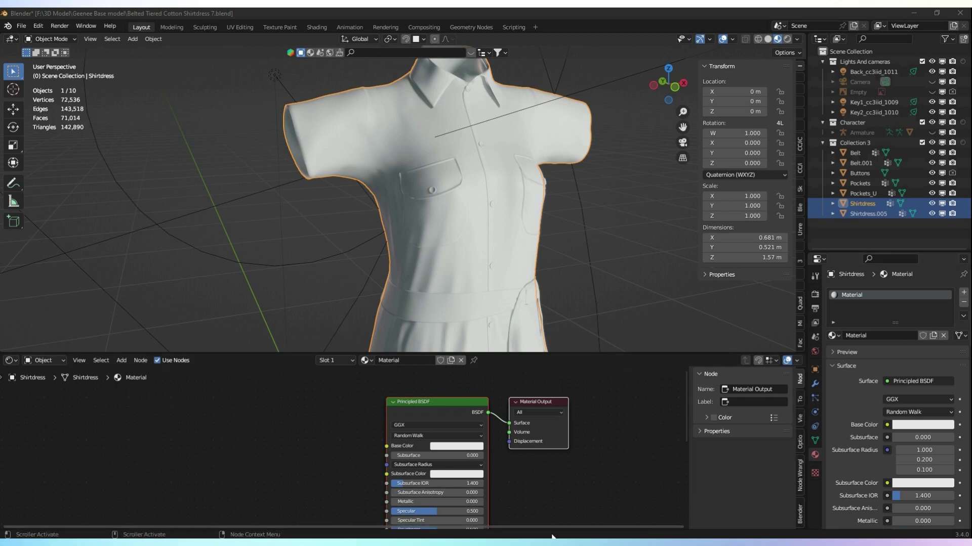
click(475, 445)
drag(468, 356, 471, 339)
Show the reference image empty and sample the base color from the reference dress's skirt
click(933, 92)
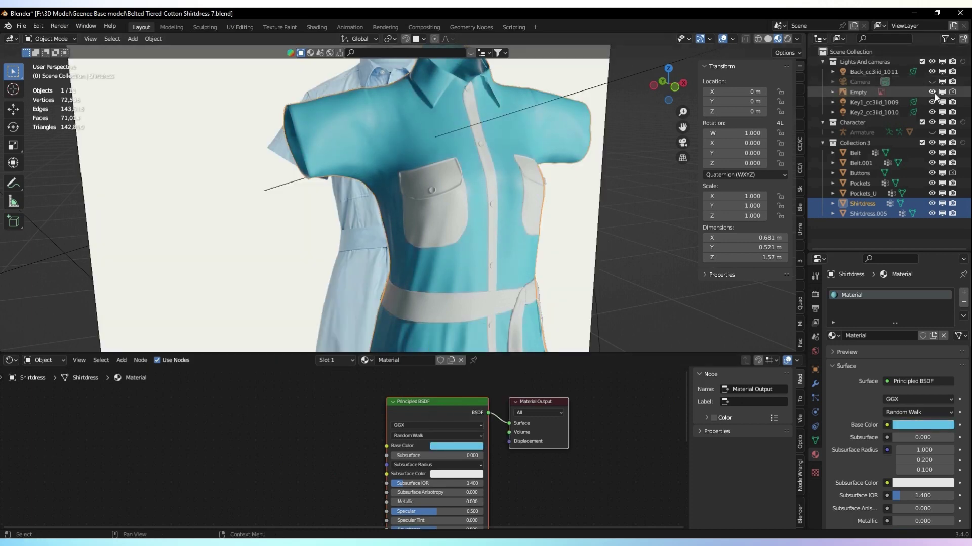
click(483, 445)
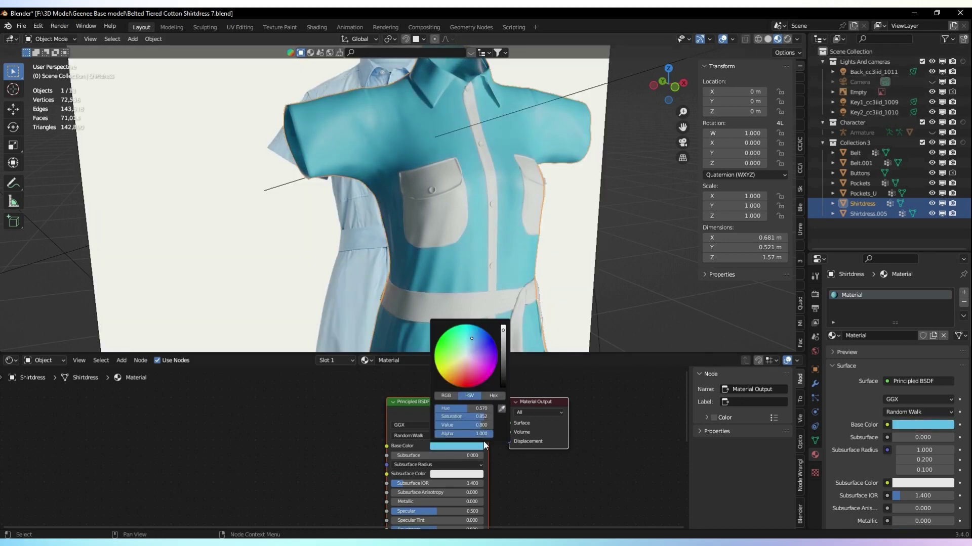
click(501, 408)
click(367, 305)
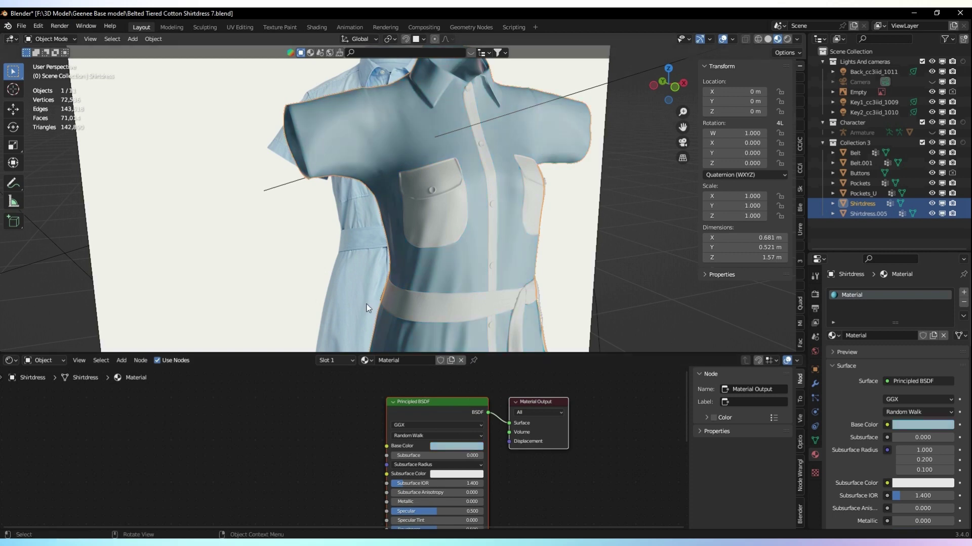
Resample the base color from other fabric areas of the reference dress, ending with its belt
click(474, 446)
click(501, 408)
click(358, 330)
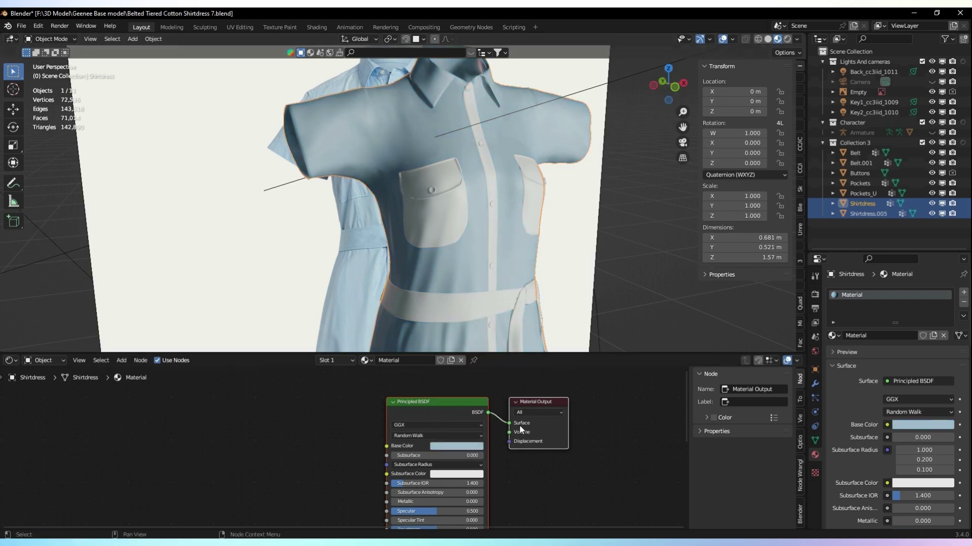
click(463, 447)
key(ctrl+v)
click(475, 446)
click(500, 407)
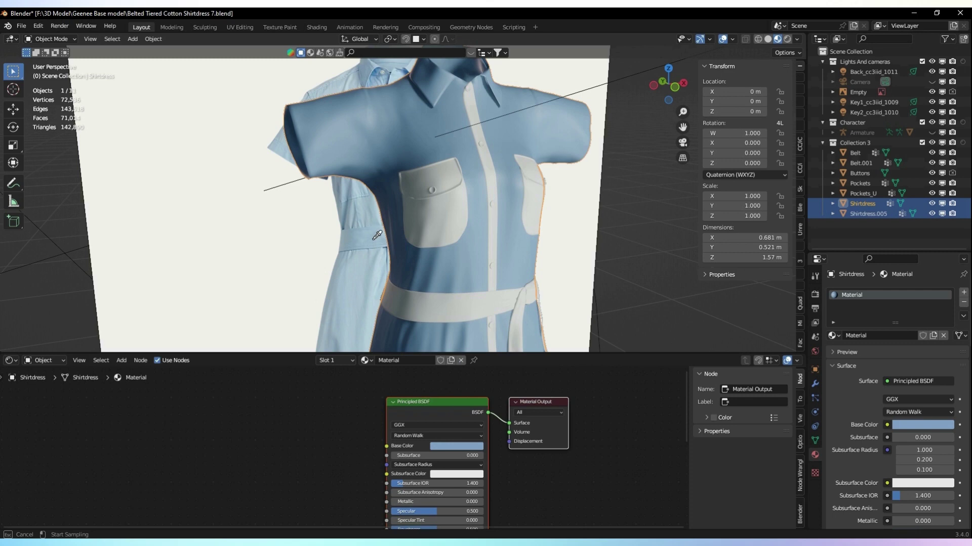
click(376, 238)
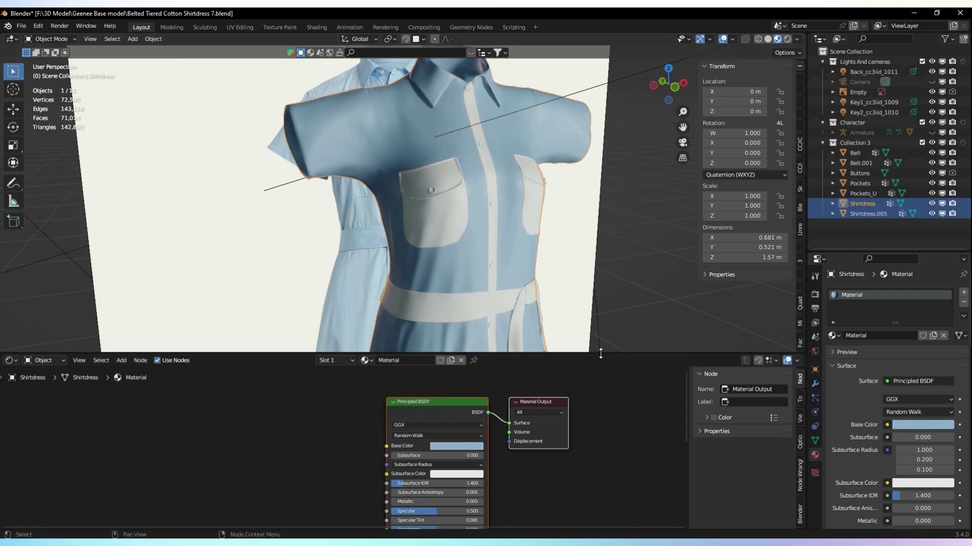
Rename the material of the buttons as Buttons and the material of the shirtdress as Dress
drag(615, 354, 615, 313)
click(492, 245)
double_click(860, 295)
text(Buttons)
click(863, 204)
double_click(855, 295)
text(Dress)
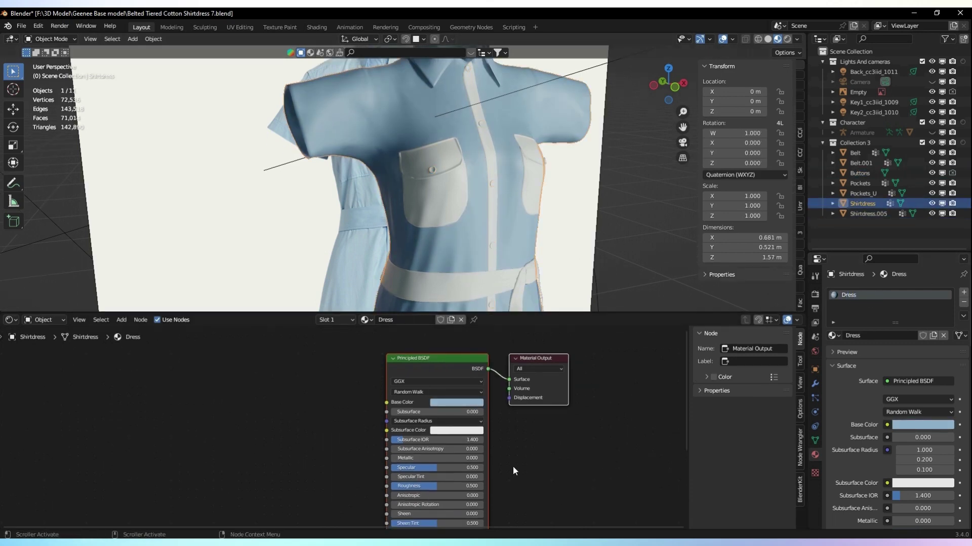
Paste the copied color into the Buttons material's base color and adjust it to a light blue
click(492, 304)
click(456, 402)
key(ctrl+v)
click(466, 297)
scroll(400, 179, up, 6)
click(456, 403)
click(468, 303)
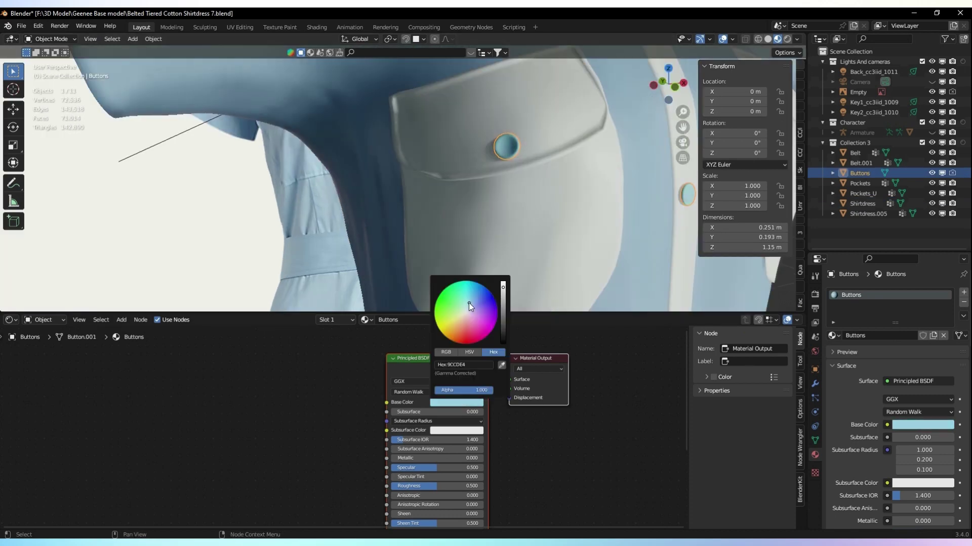
click(469, 305)
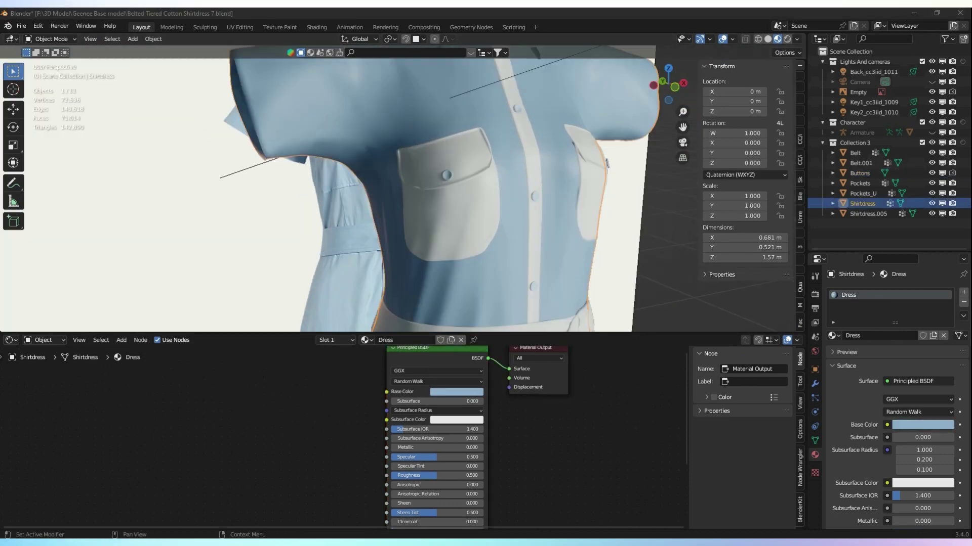
Add Cotton Normal Map.jpg from the Textures folder to the Dress material as an image texture node
drag(971, 274, 790, 160)
click(710, 475)
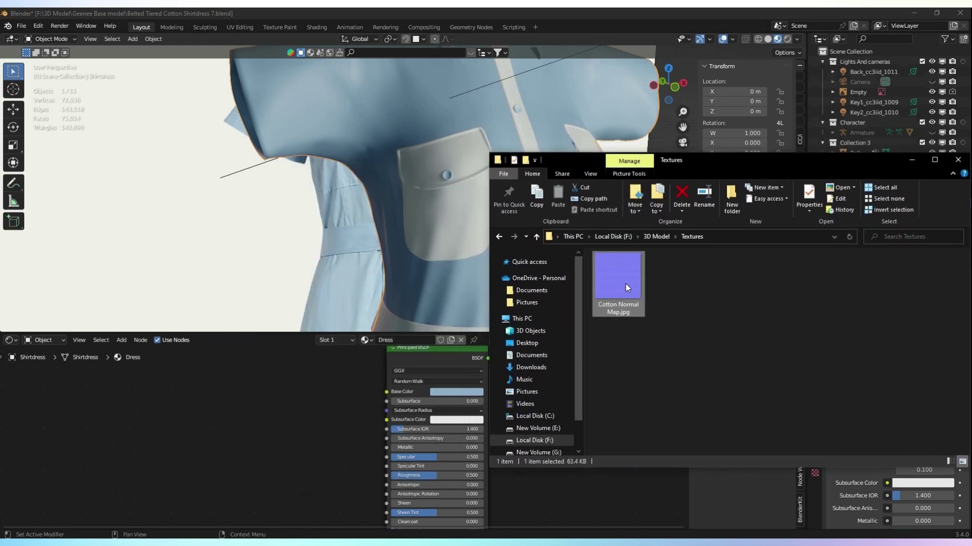
drag(273, 446, 223, 433)
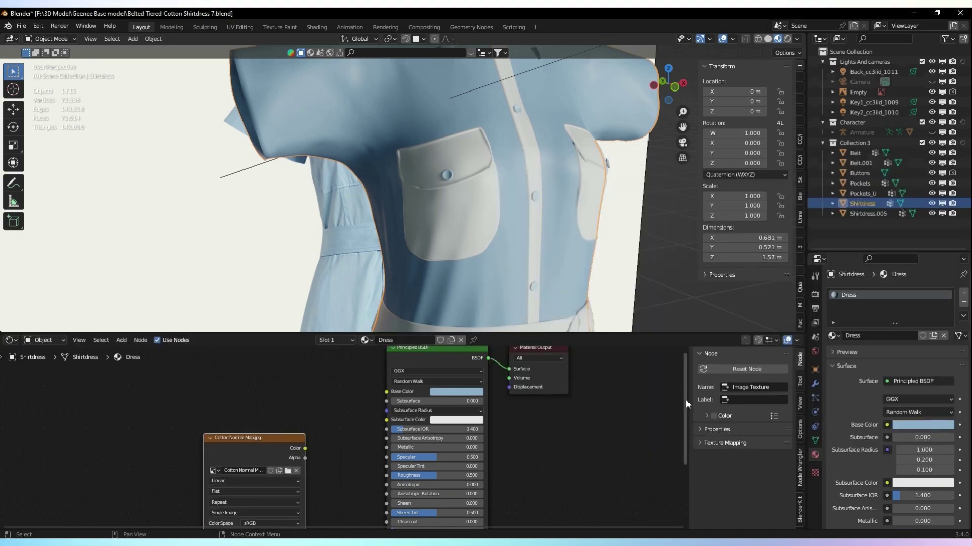
Add a Normal Map node and route the image texture's color through it into the Principled BSDF's Normal input
drag(685, 400, 684, 444)
key(shift+a)
click(210, 418)
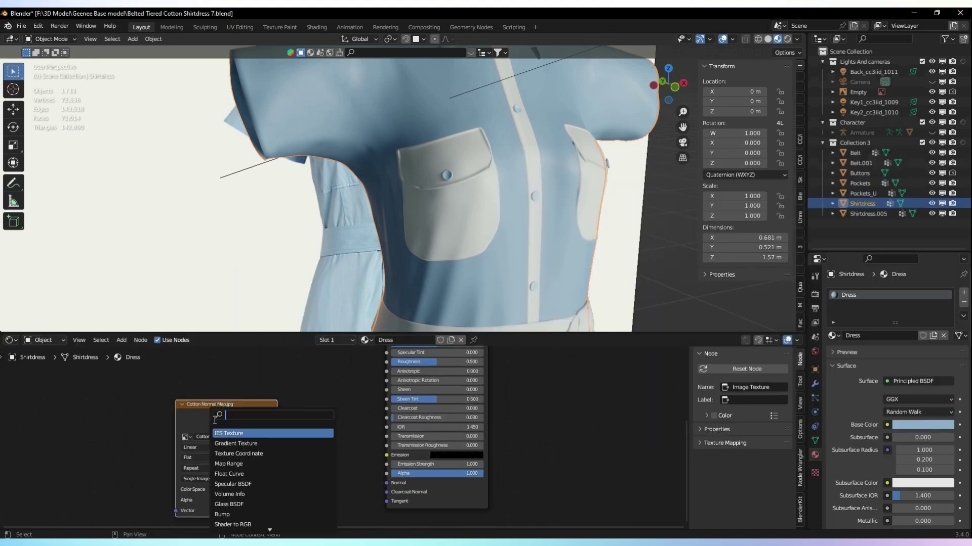
text(normal)
key(Return)
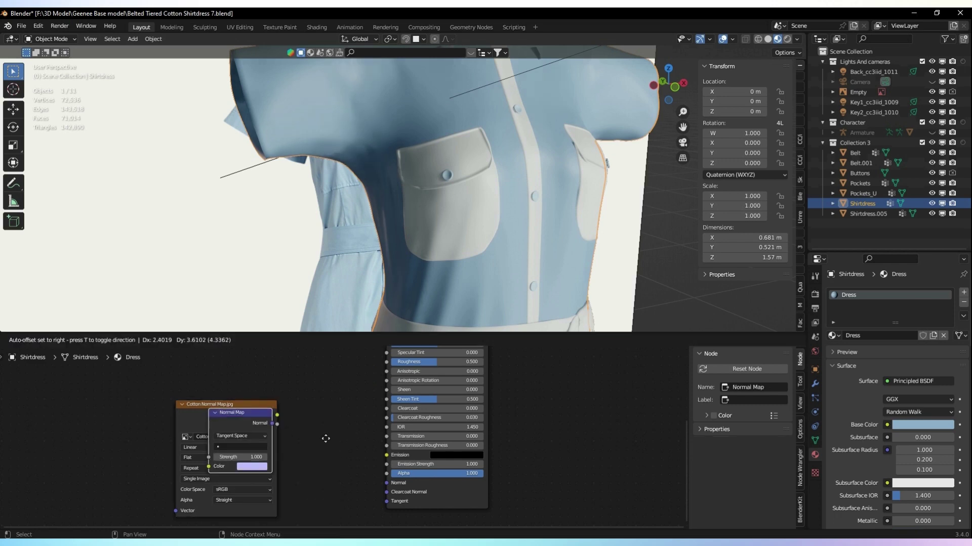
click(326, 440)
drag(278, 415, 297, 475)
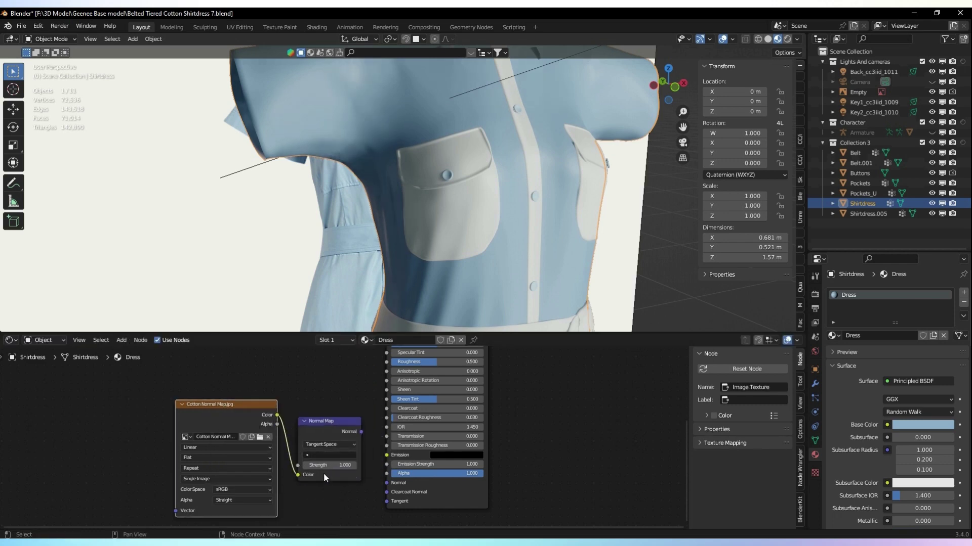
drag(361, 431, 387, 482)
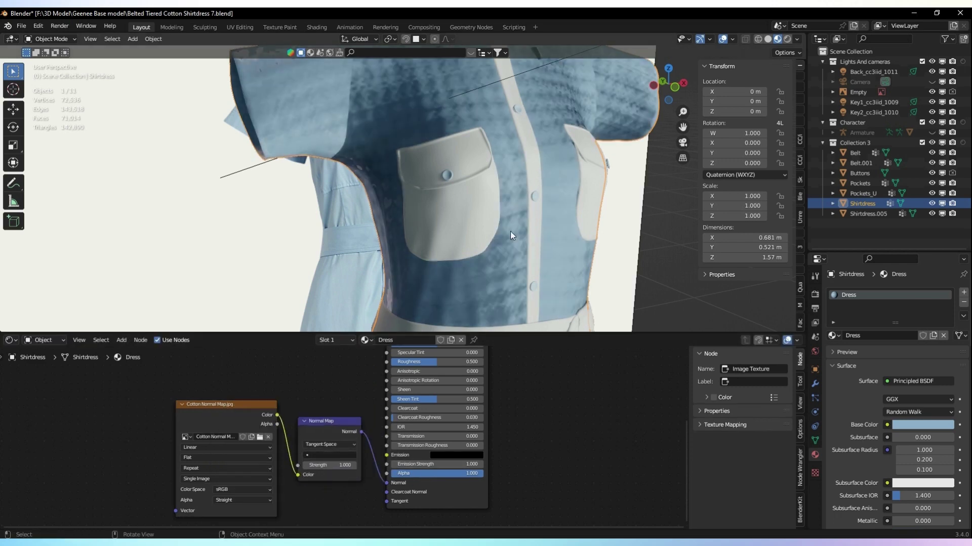
Nudge the image texture node, hide the reference image empty and inspect the cotton texture on the dress
drag(226, 415, 229, 422)
drag(684, 126, 683, 166)
mouse_move(672, 84)
mouse_down()
mouse_move(687, 83)
mouse_move(626, 40)
mouse_move(719, 39)
mouse_move(677, 103)
mouse_move(679, 92)
mouse_up()
click(930, 91)
scroll(679, 91, up, 5)
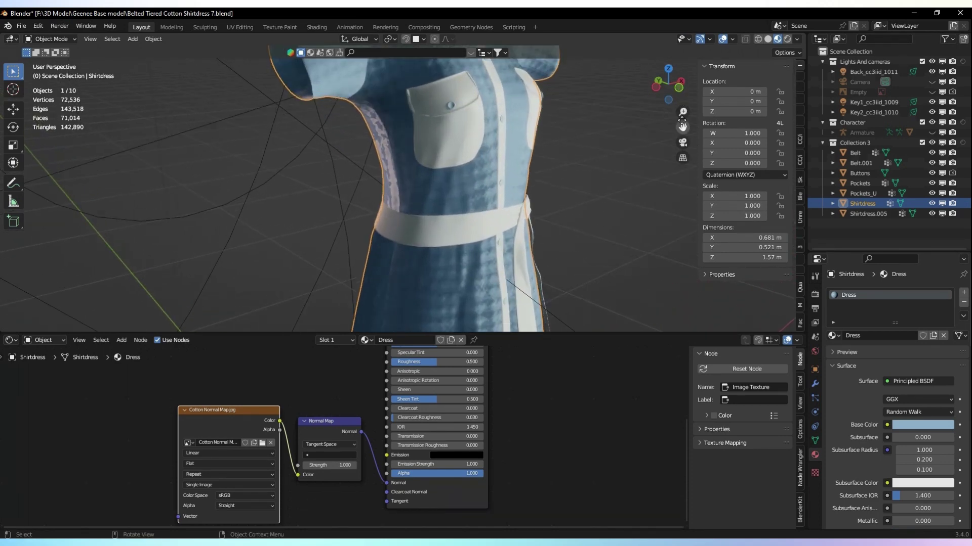
scroll(682, 110, up, 1)
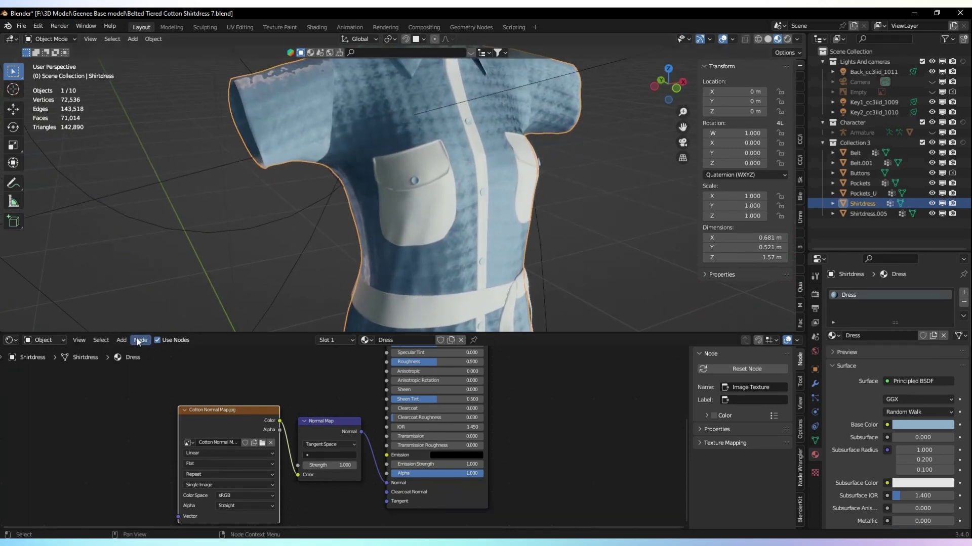
Add a Texture Coordinate node to the Dress material and place it ahead of the Cotton Normal Map image texture
key(shift+a)
click(144, 419)
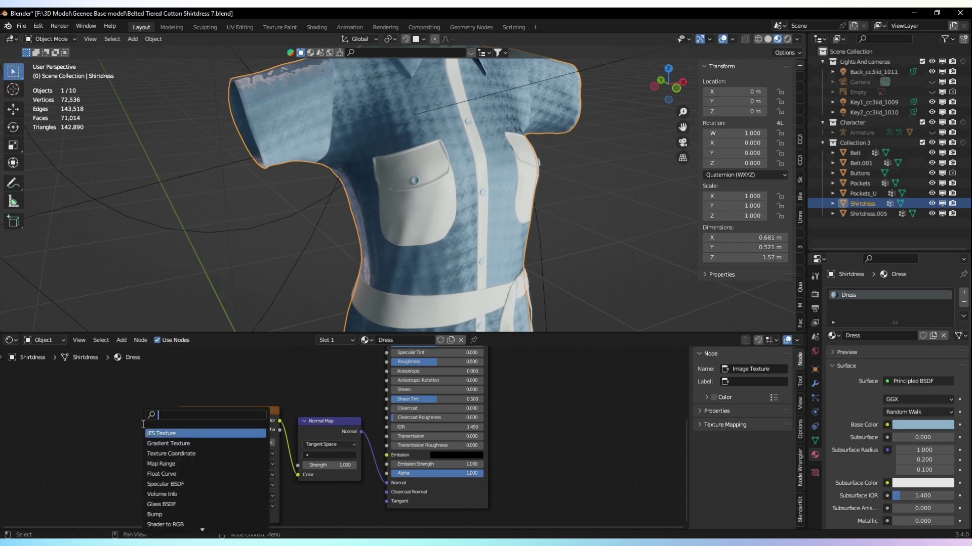
text(uv)
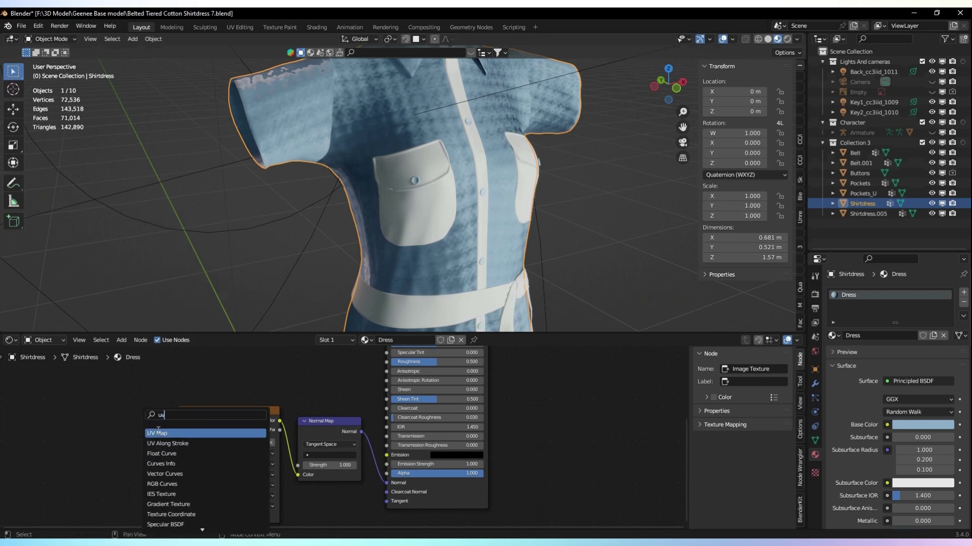
key(BackSpace)
key(BackSpace)
text(te)
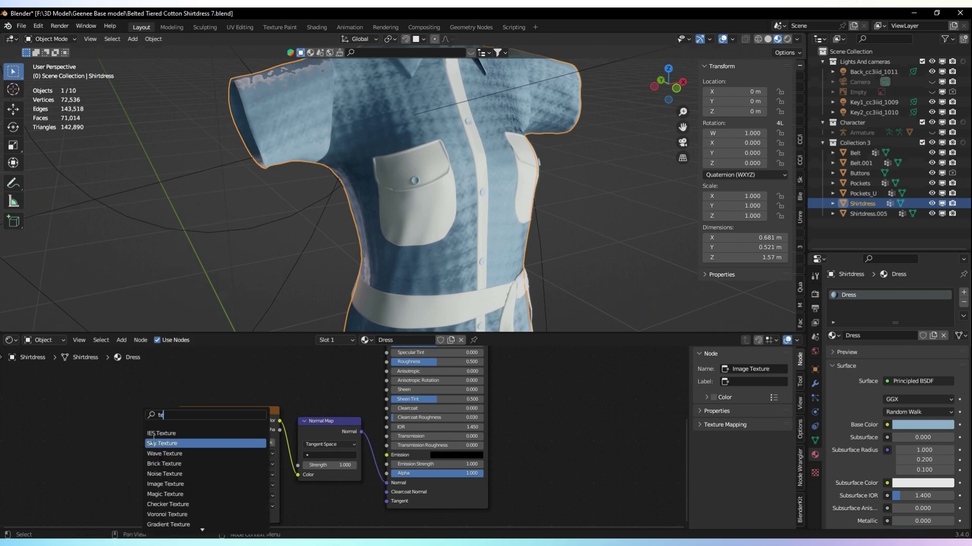
text(x c)
click(170, 434)
click(79, 424)
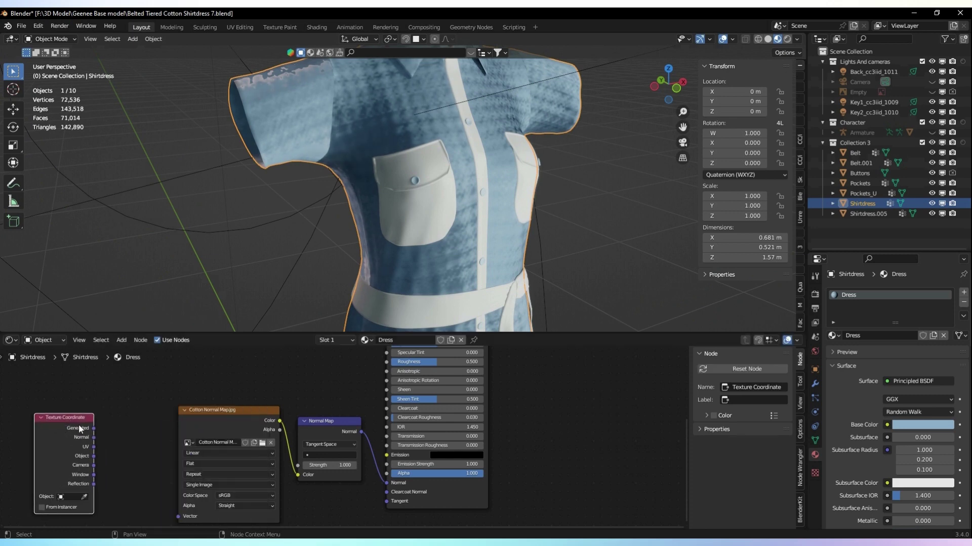
drag(69, 427, 67, 435)
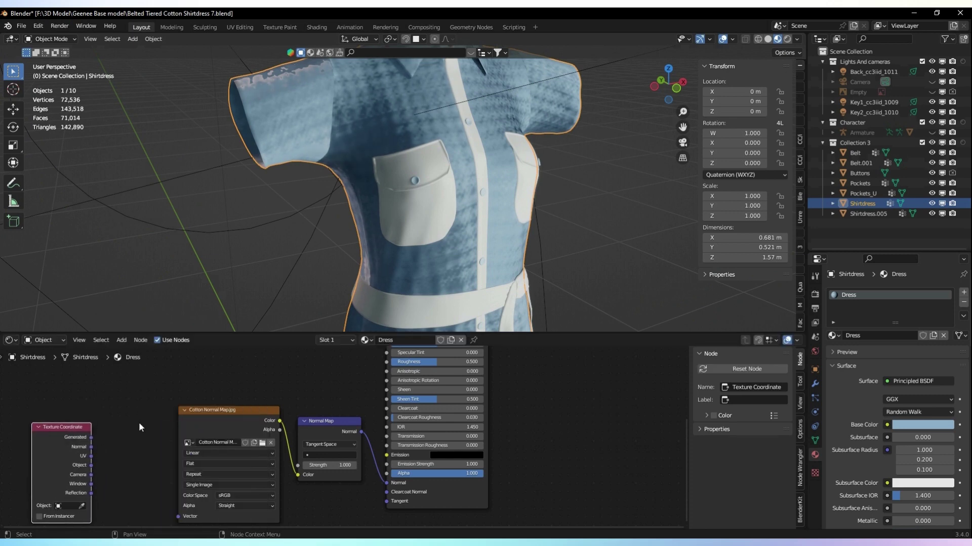
Add a Mapping node between the Texture Coordinate node and the Cotton Normal Map image texture
key(shift+a)
text(m)
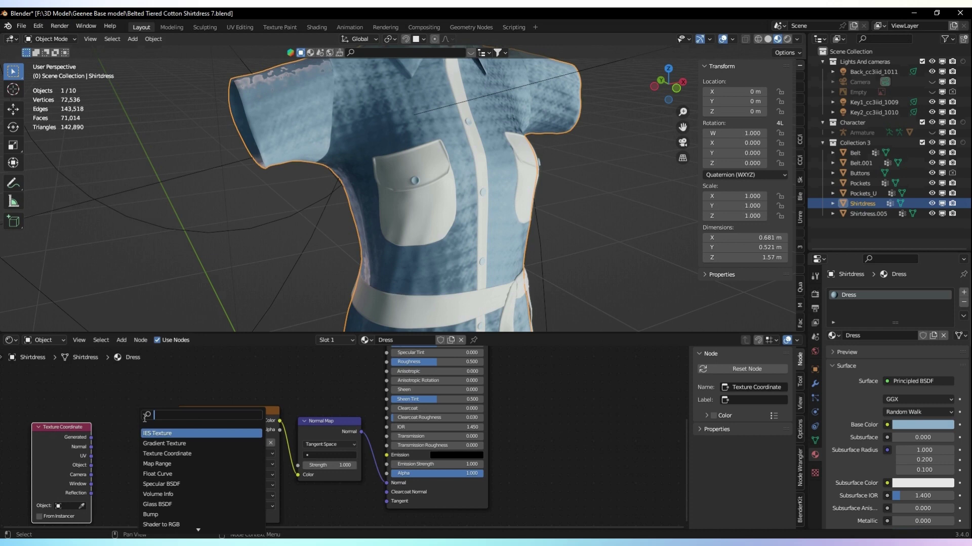
text(app)
key(Return)
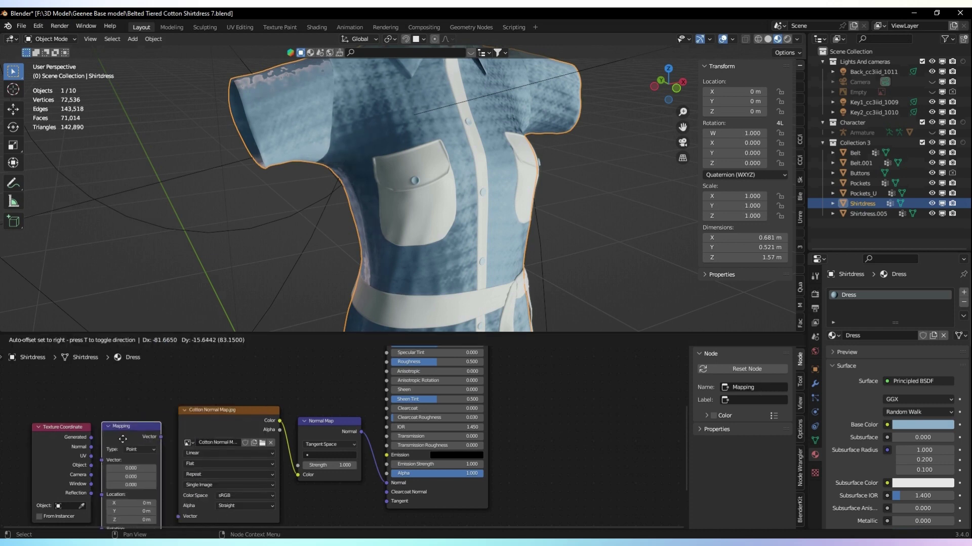
click(130, 430)
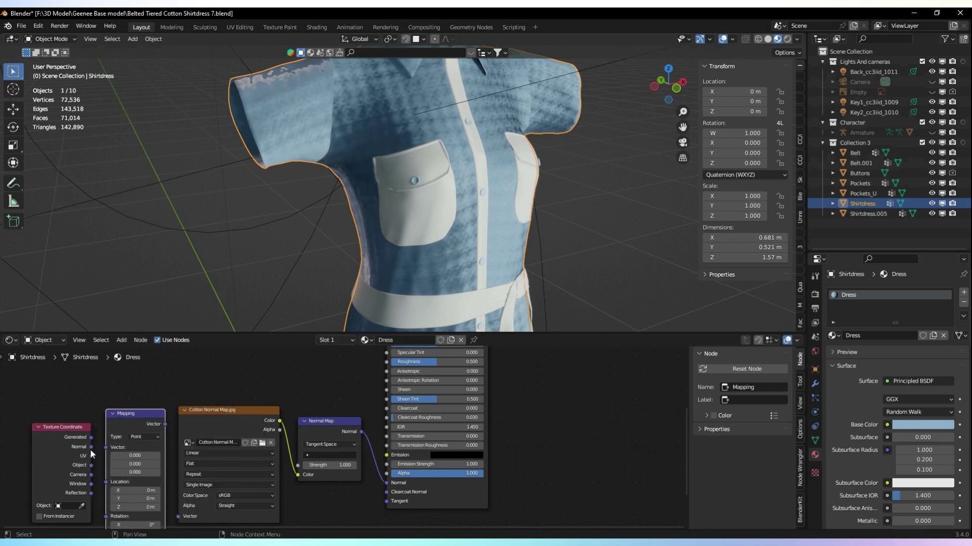
Route the UV coordinates through the Mapping node into the image texture's Vector input and set the X and Y scale to 30
drag(90, 456, 107, 447)
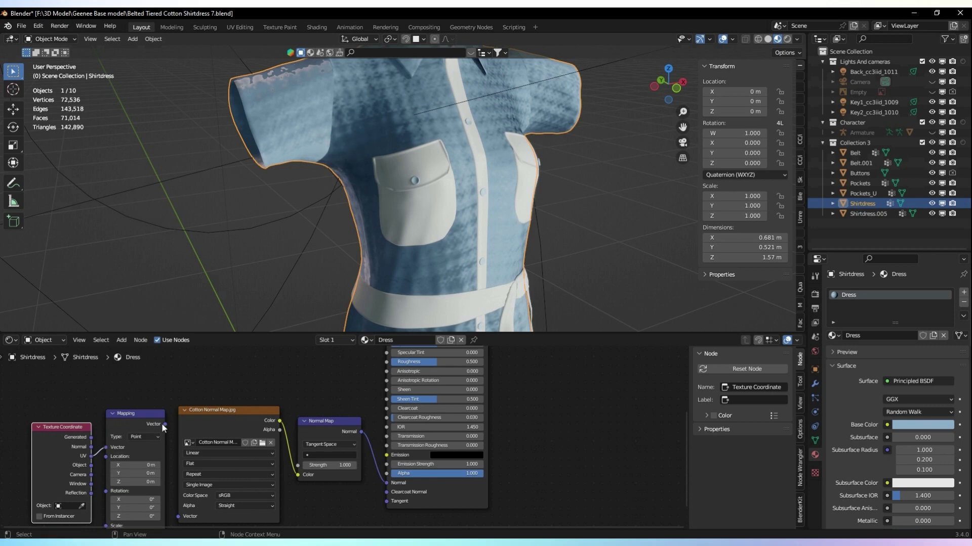
drag(164, 424, 180, 462)
mouse_move(173, 509)
mouse_down()
mouse_move(185, 506)
mouse_move(182, 496)
mouse_up()
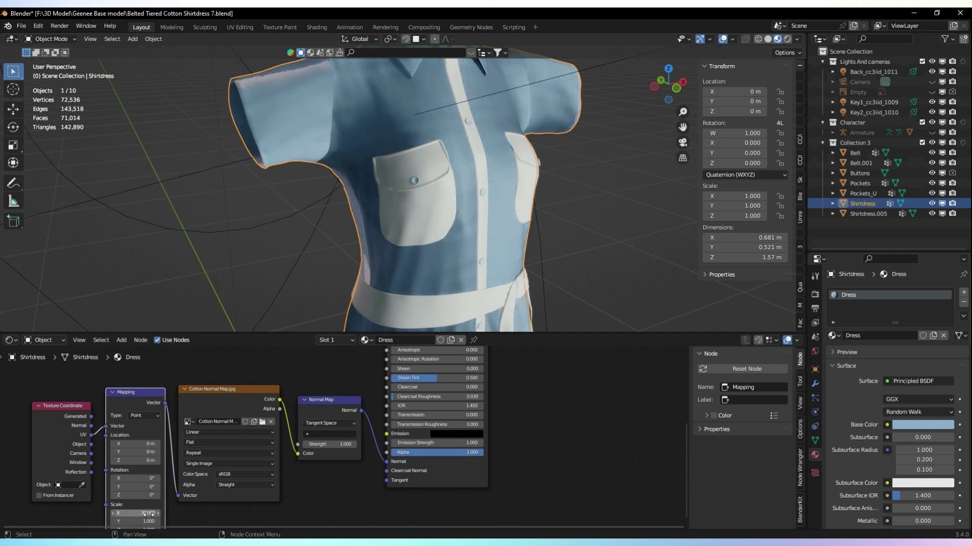
key(Tab)
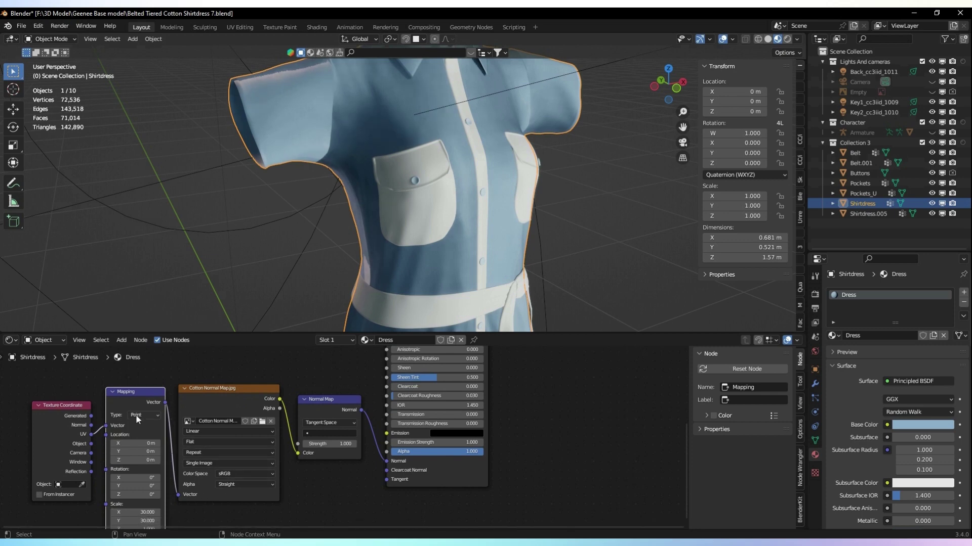
drag(135, 397, 129, 397)
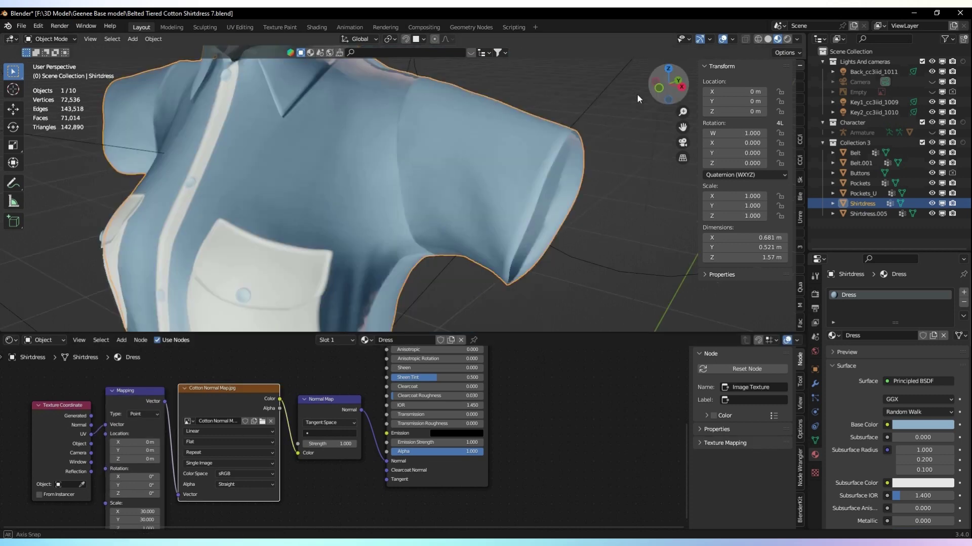
Set the Cotton Normal Map image texture's color space to Raw
middle_drag(636, 94, 658, 116)
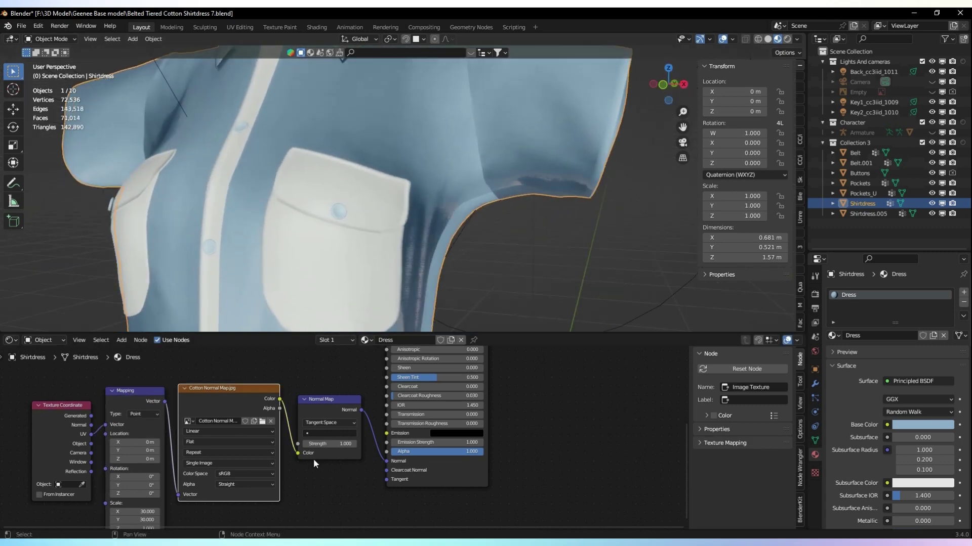
click(256, 473)
click(236, 408)
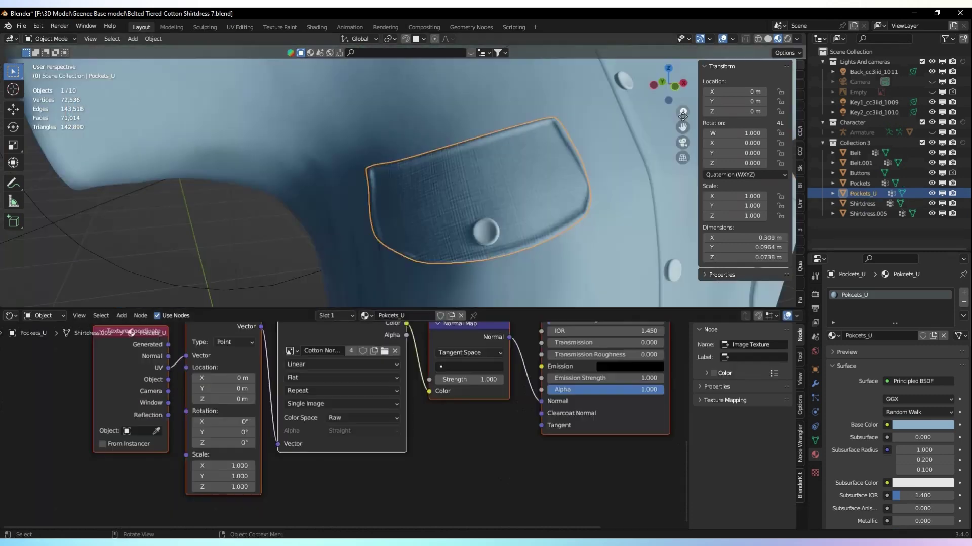
Set the pocket flap material's Mapping scale to 5 on X and Y and reduce the X scale to 2
key(Return)
click(228, 476)
text(5)
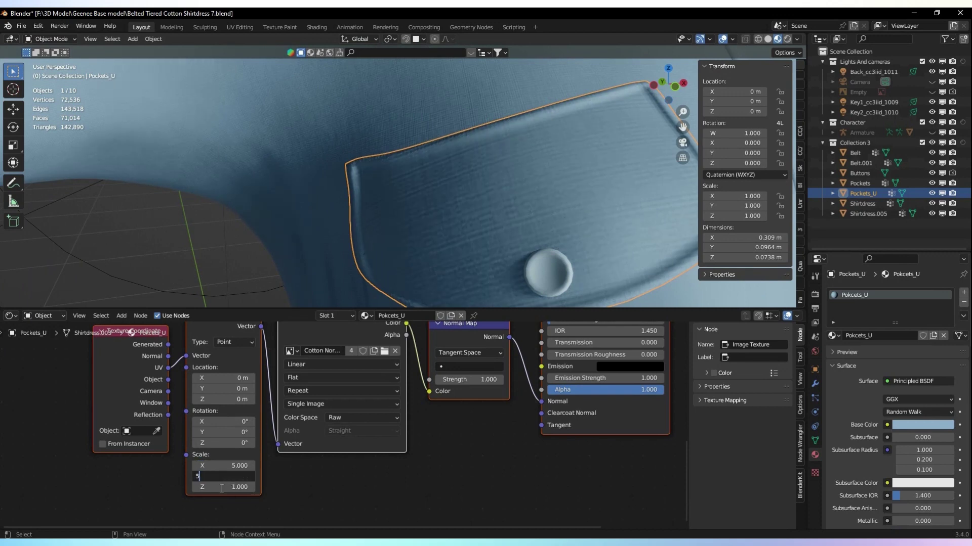
key(Return)
click(240, 466)
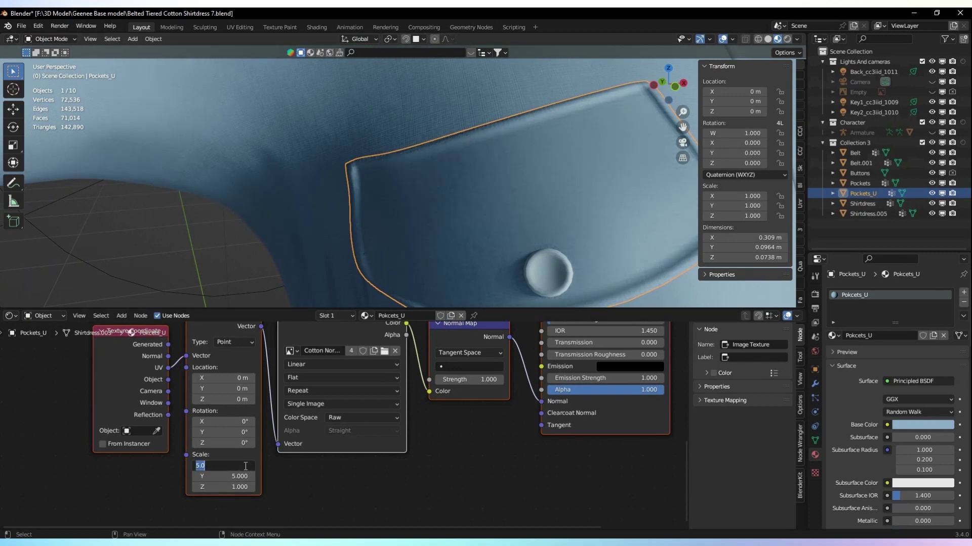
text(2)
key(Return)
Select the Pockets object, set its Mapping scale to 5 on X and Y and compare the weave with the dress
drag(668, 82, 665, 88)
scroll(506, 227, down, 5)
shift+middle_drag(506, 284, 503, 212)
click(503, 213)
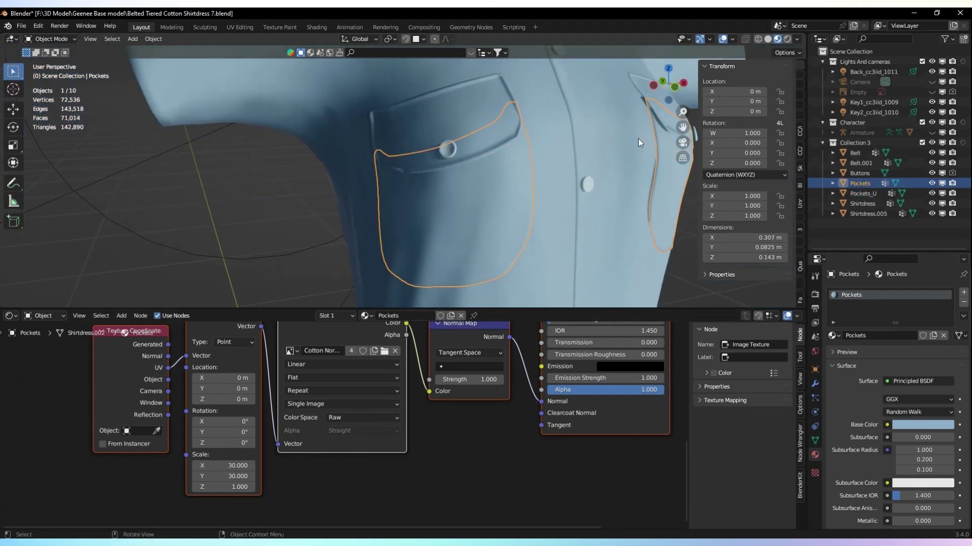
scroll(638, 143, up, 8)
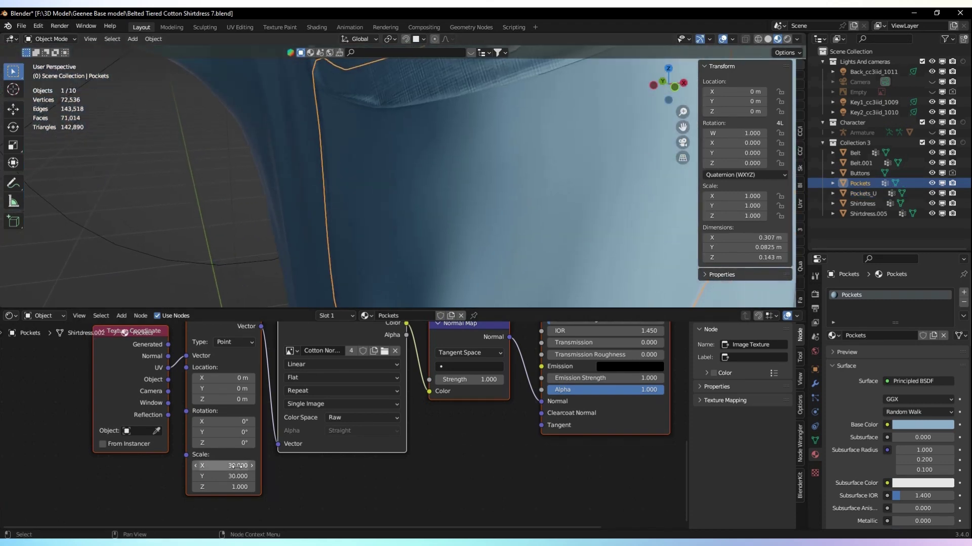
click(237, 466)
text(5)
key(Tab)
text(5)
key(Return)
shift+middle_drag(658, 66, 649, 158)
scroll(658, 150, down, 4)
scroll(592, 144, down, 2)
scroll(667, 90, up, 5)
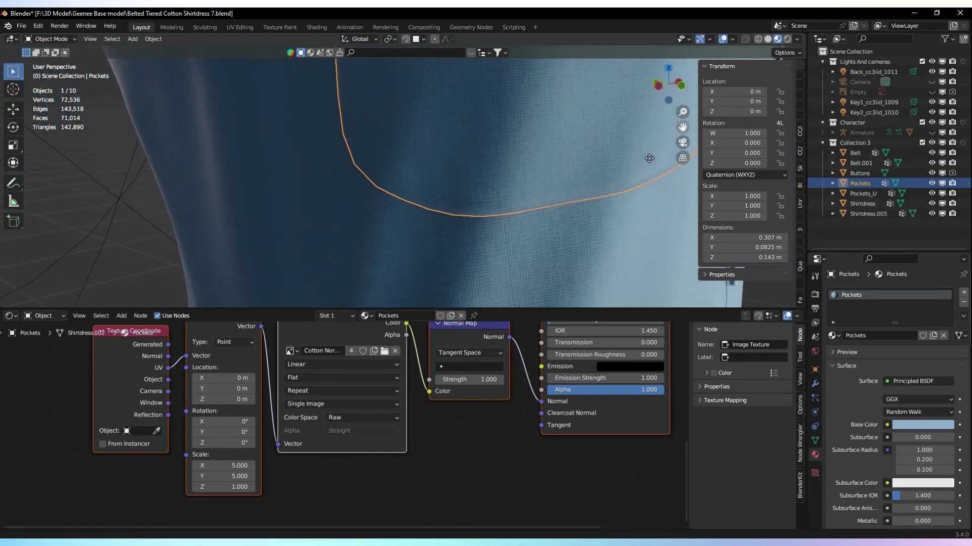
Try a Mapping scale of 3 on X and Y for the Pockets material
double_click(238, 466)
text(3)
key(Return)
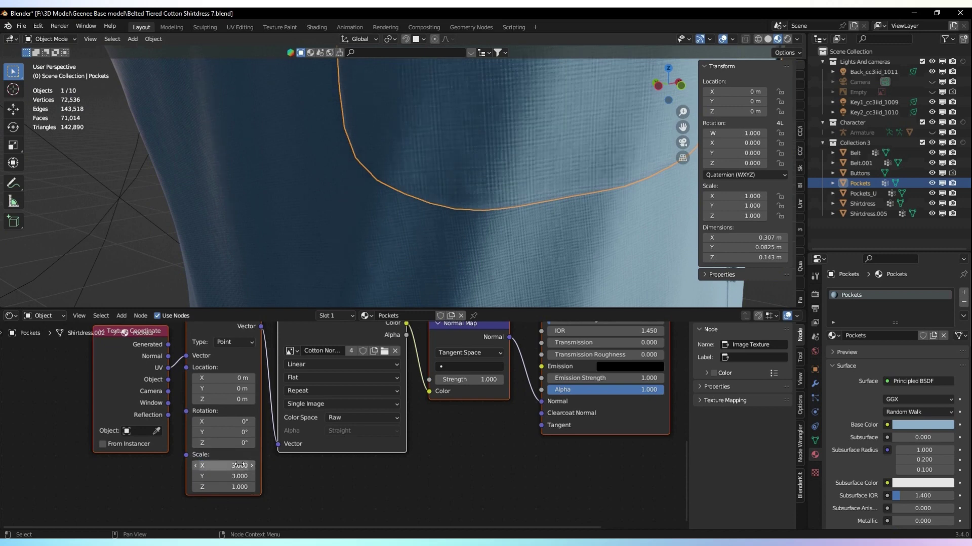
Set the Pockets material's Mapping scale to 4 on X and Y
double_click(241, 467)
text(4)
key(Return)
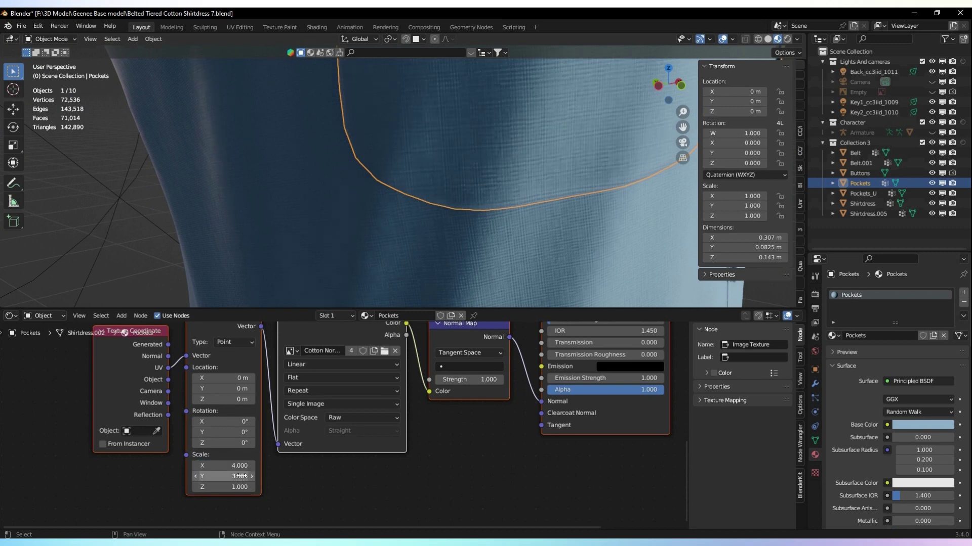
double_click(241, 477)
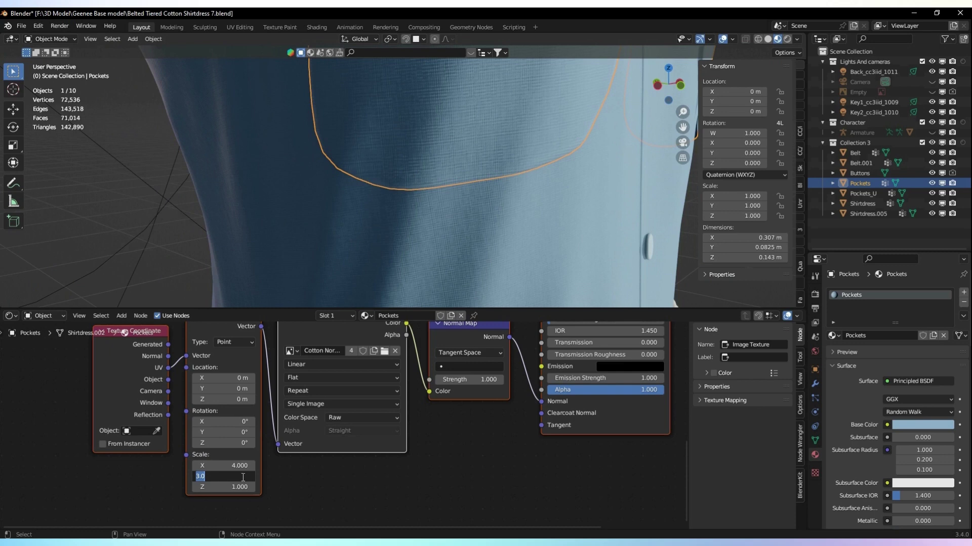
text(4)
key(Return)
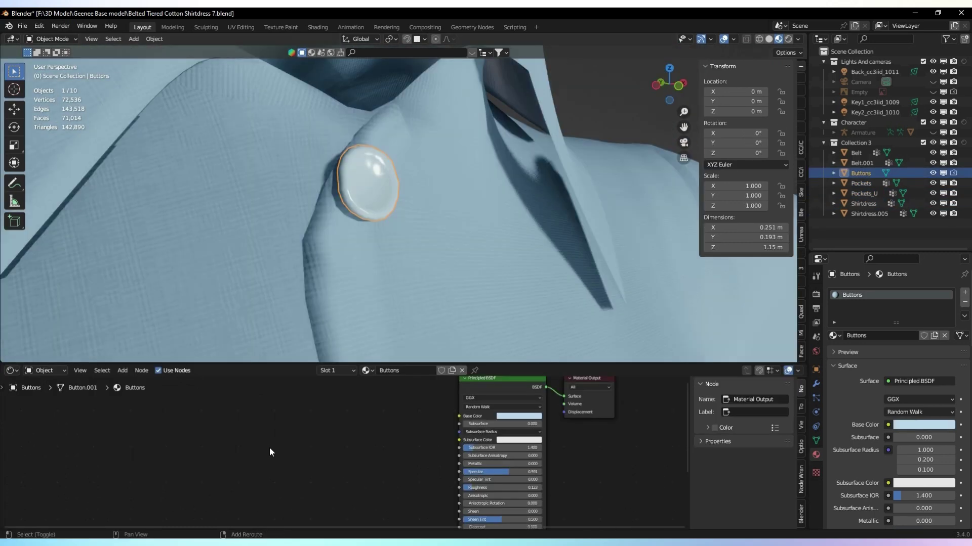
Add an Image Texture node to the Buttons material beside the Principled BSDF
key(shift+a)
text(te)
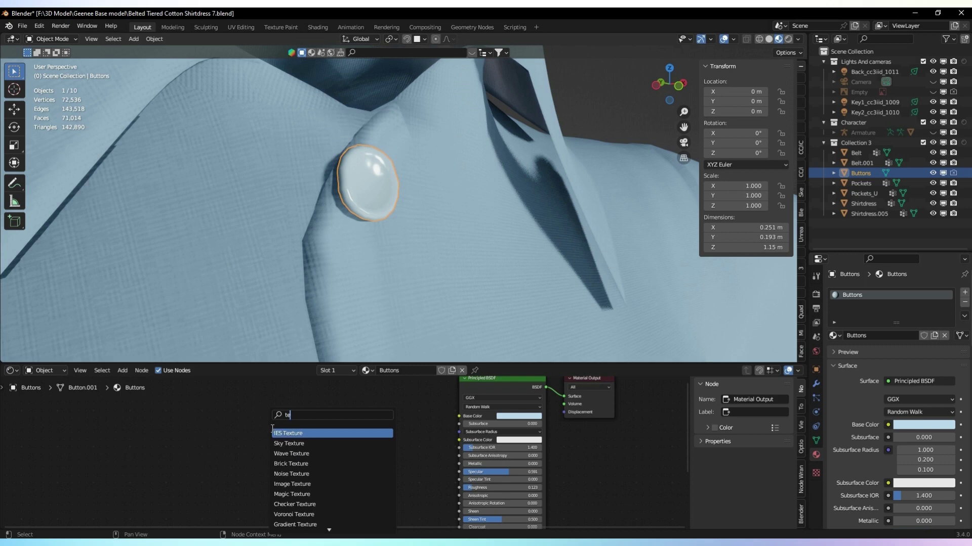
text(x)
key(BackSpace)
key(BackSpace)
key(BackSpace)
text(imag)
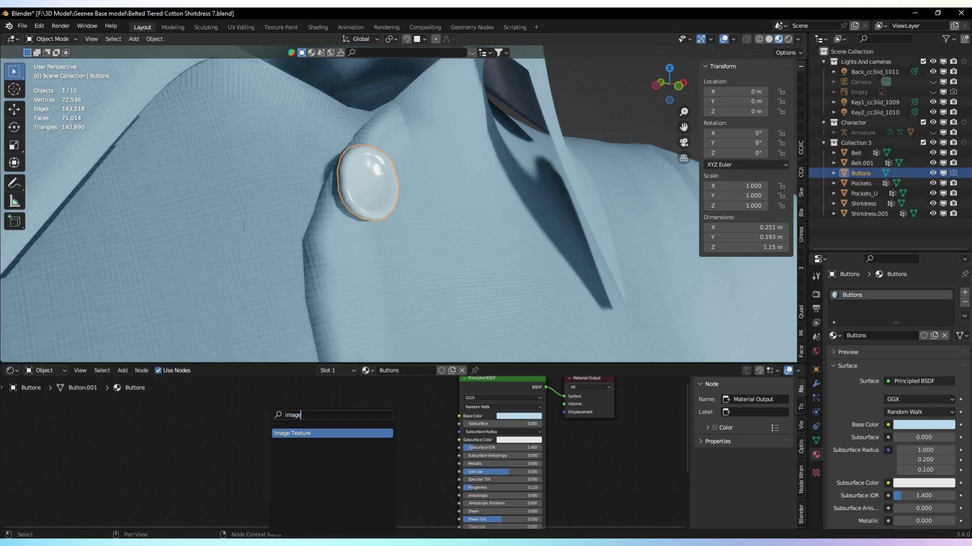
key(Return)
click(330, 430)
Create a 2048 × 2048 px image named Button Diffuse Map in the image texture node and nudge the node
click(330, 422)
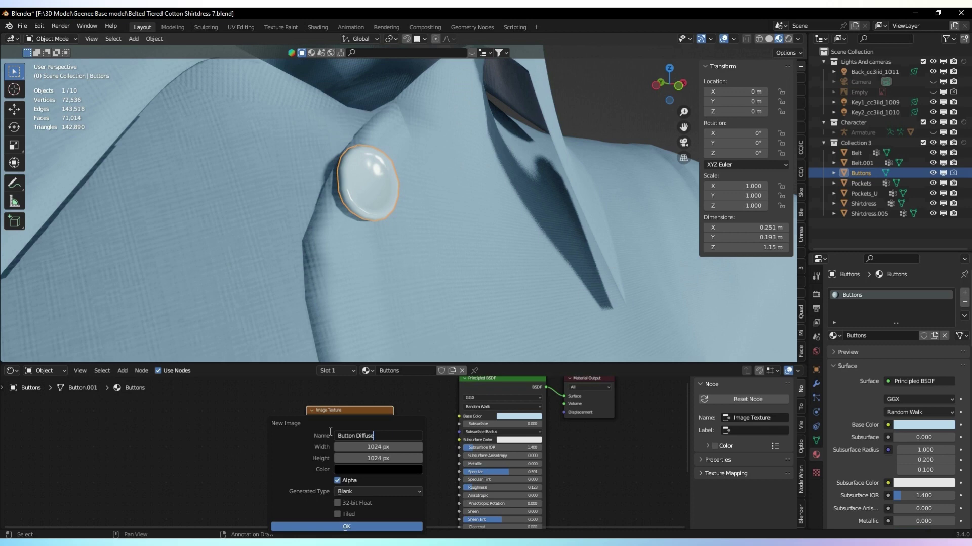
double_click(404, 448)
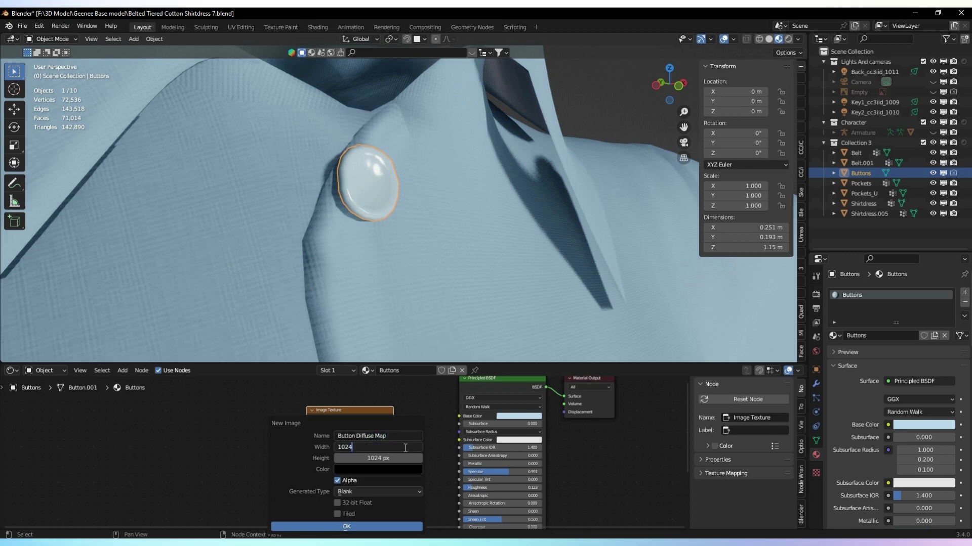
key(Tab)
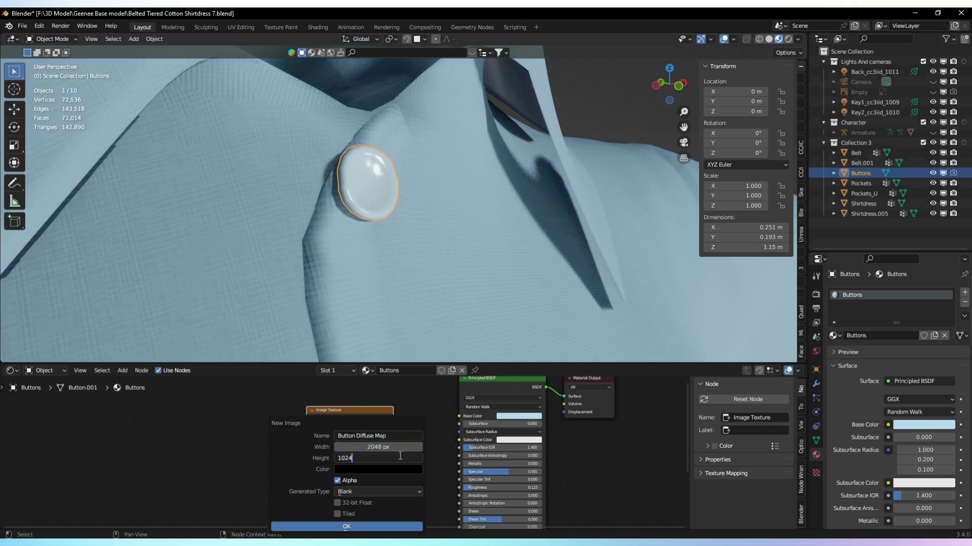
key(Return)
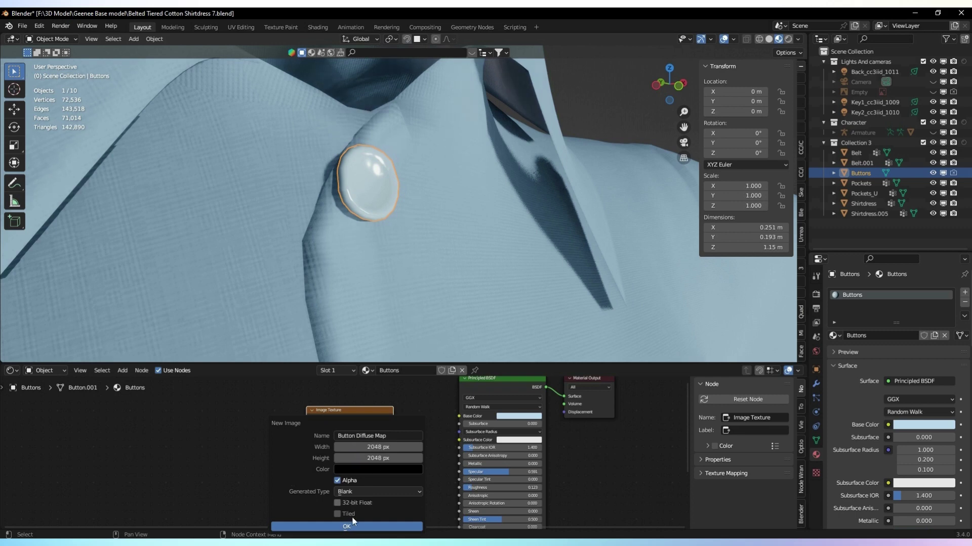
click(364, 527)
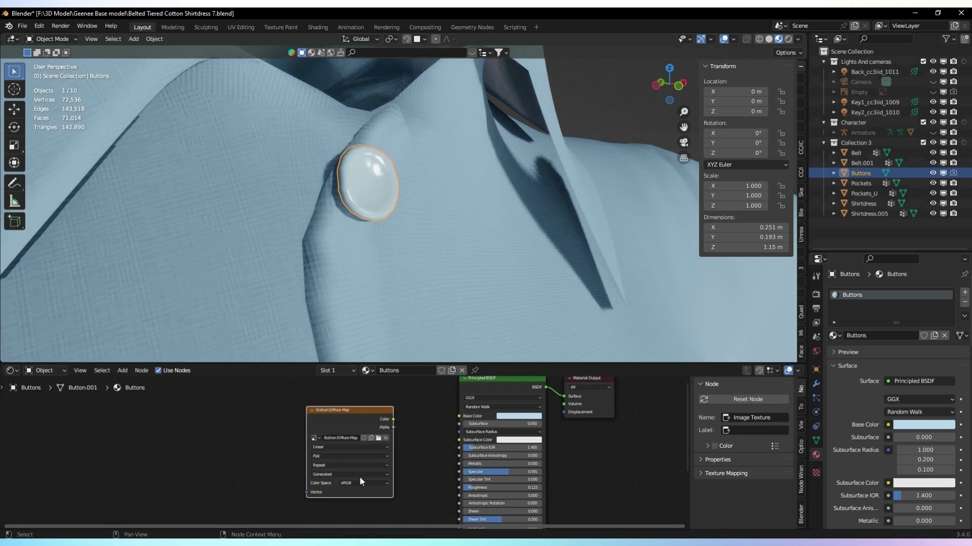
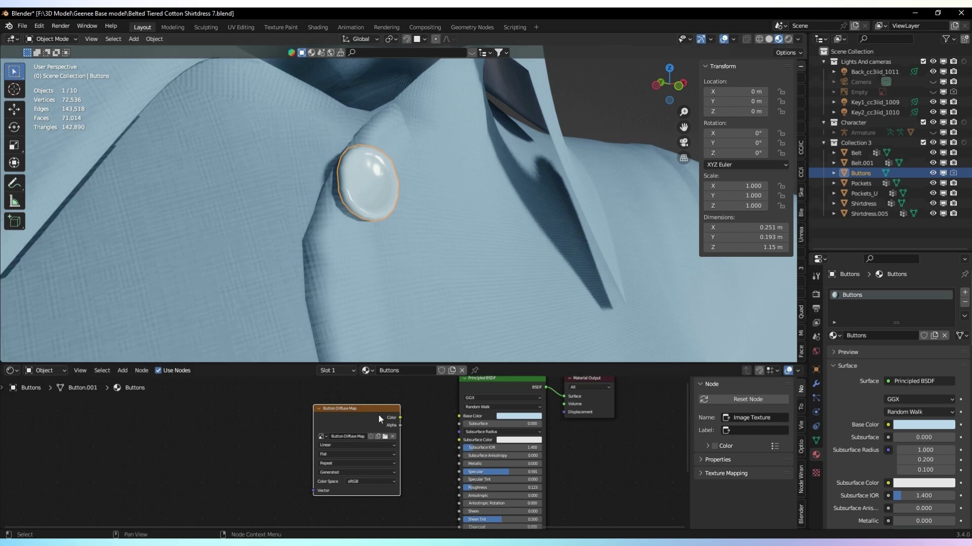
drag(379, 416, 375, 420)
In the UV Editing workspace, enlarge the properties area, expand the render Bake settings and set the bake type to Diffuse
click(244, 28)
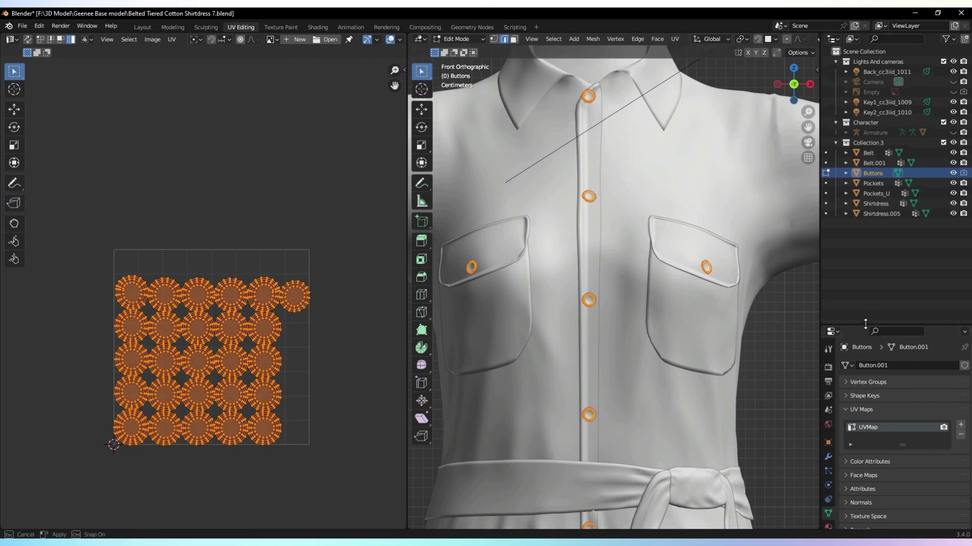
drag(876, 326, 840, 214)
click(828, 254)
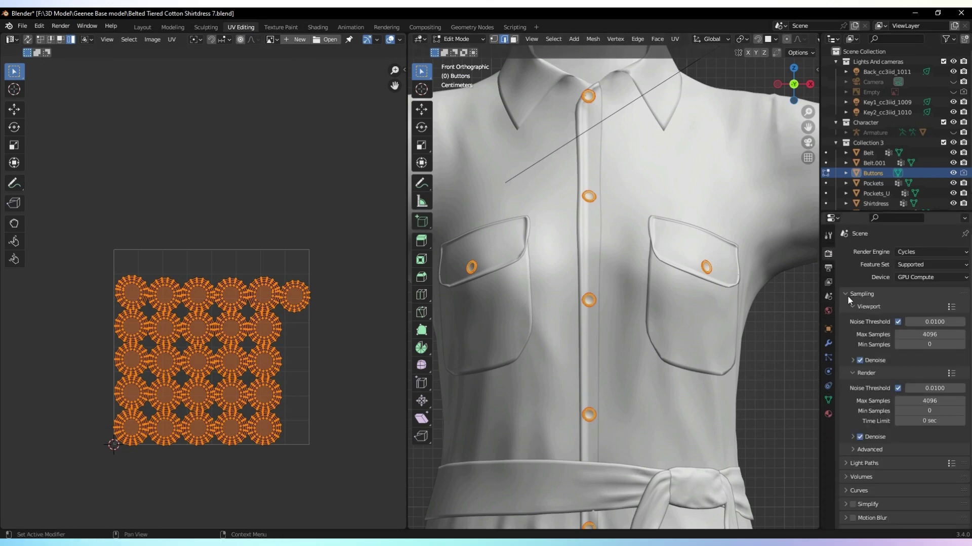
click(847, 296)
click(863, 405)
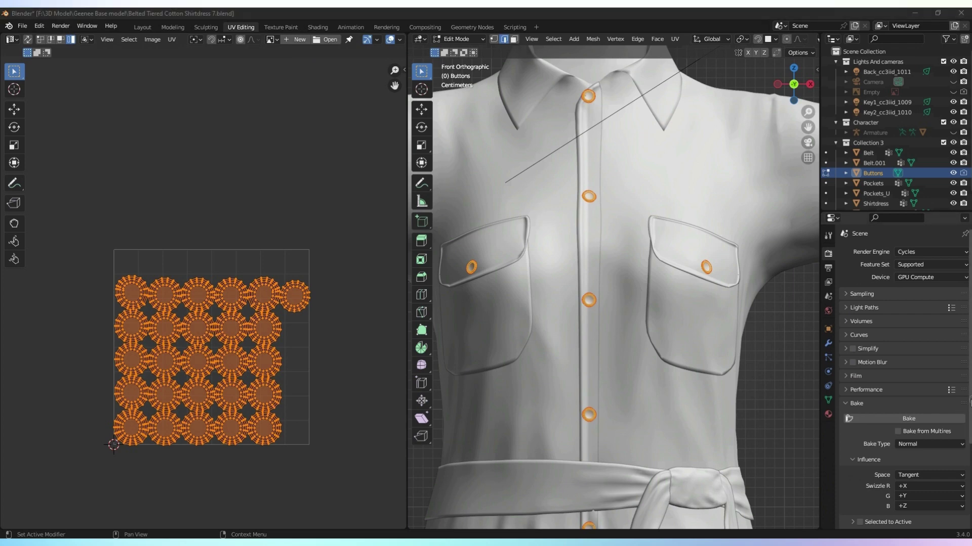
click(929, 444)
click(920, 333)
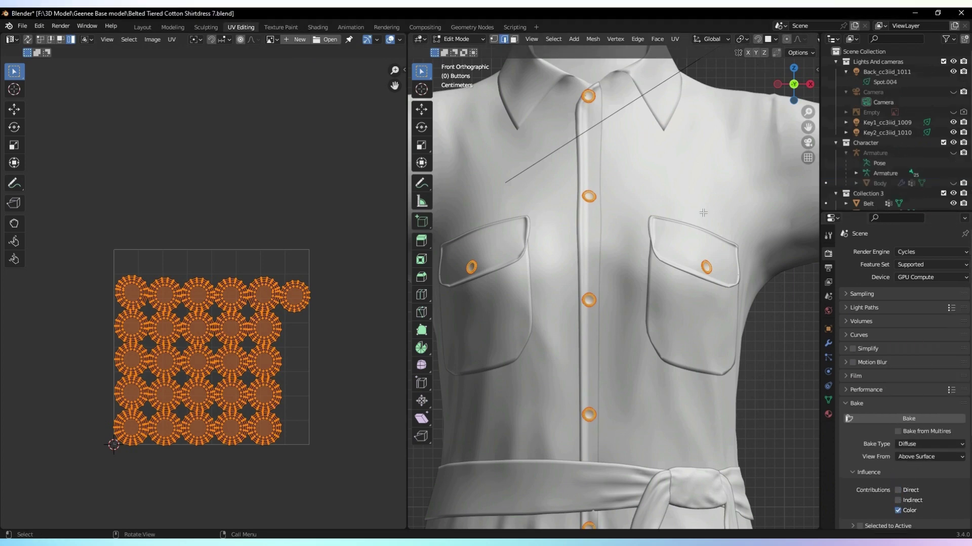
Save the file, bake the buttons' diffuse color into the Button Diffuse Map image, and view the bake output settings
key(ctrl+s)
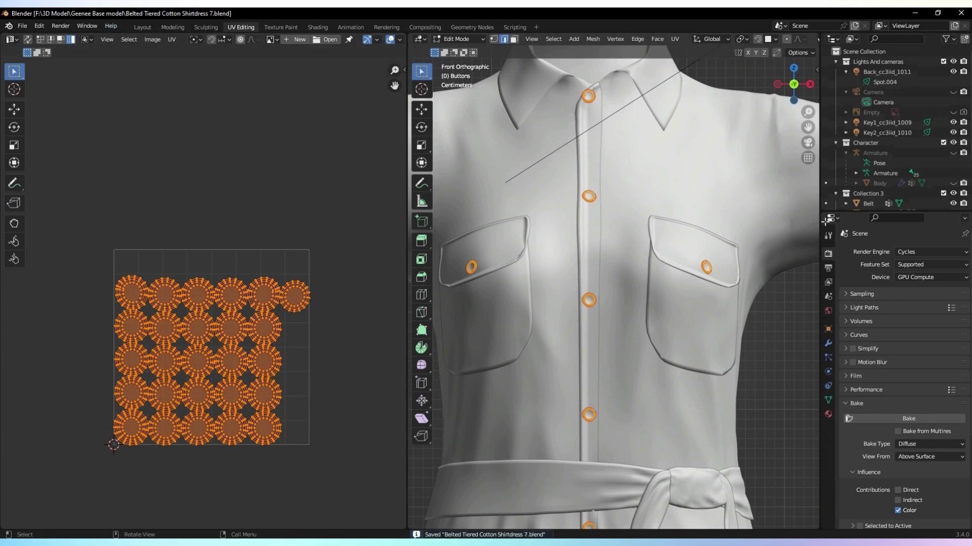
click(846, 153)
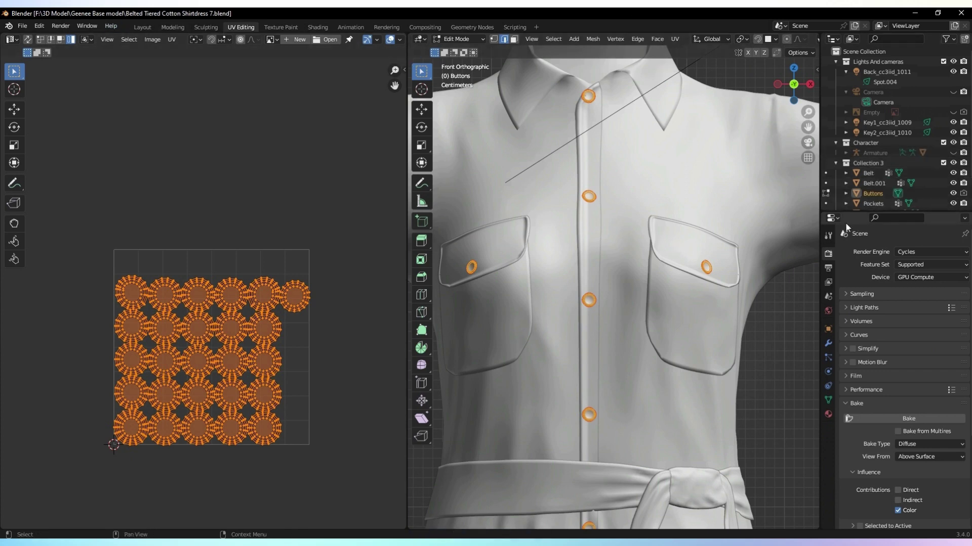
click(896, 418)
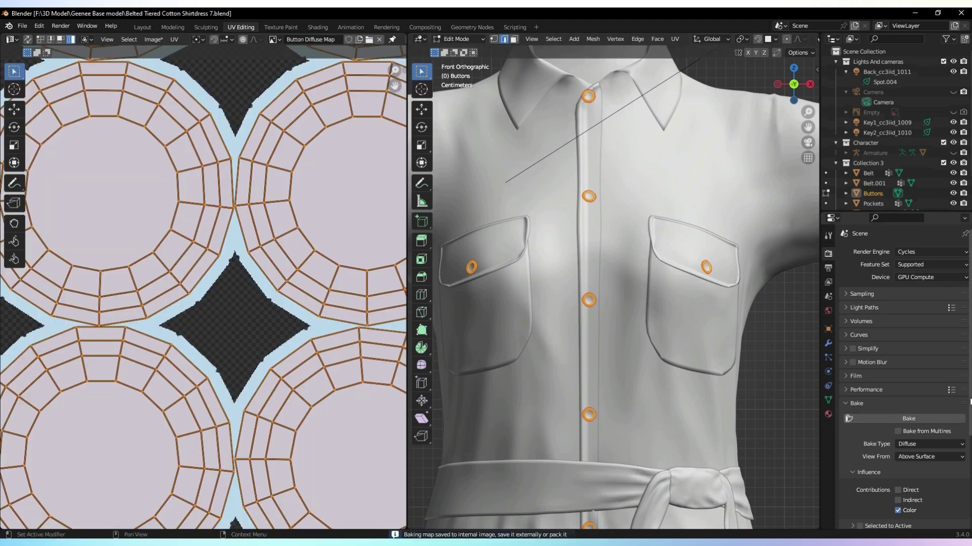
scroll(863, 405, down, 5)
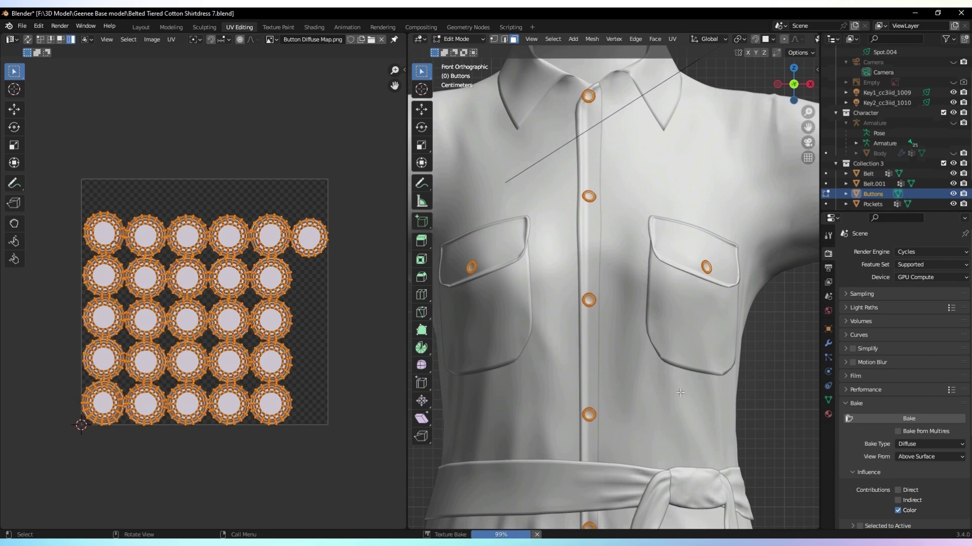
scroll(860, 384, down, 5)
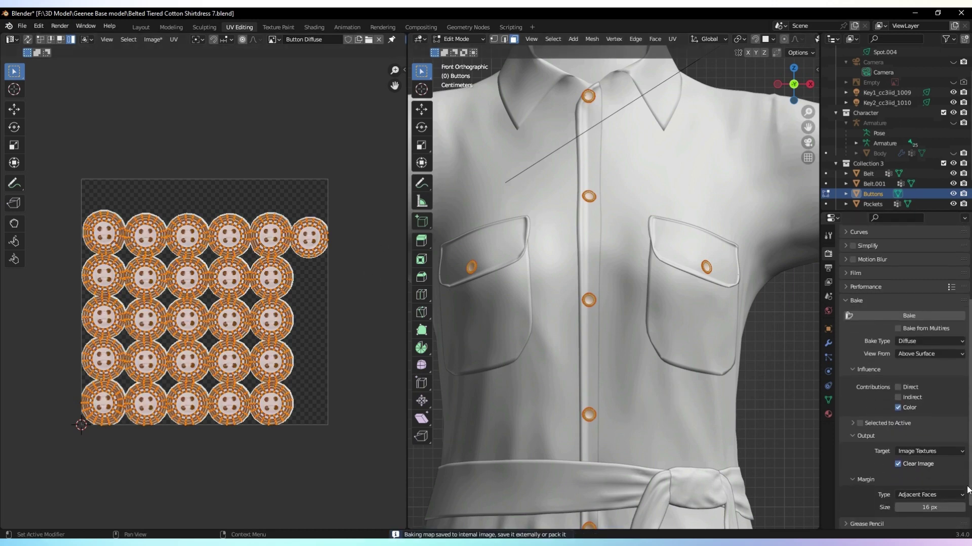
Deselect the button UVs and open the Save As dialog for the baked button diffuse image
click(797, 388)
drag(394, 71, 394, 43)
click(152, 39)
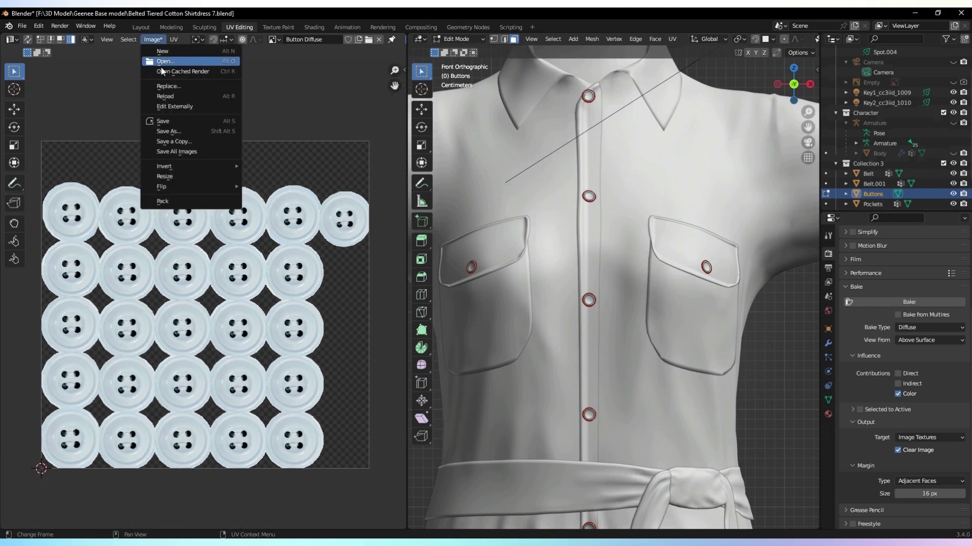
click(161, 130)
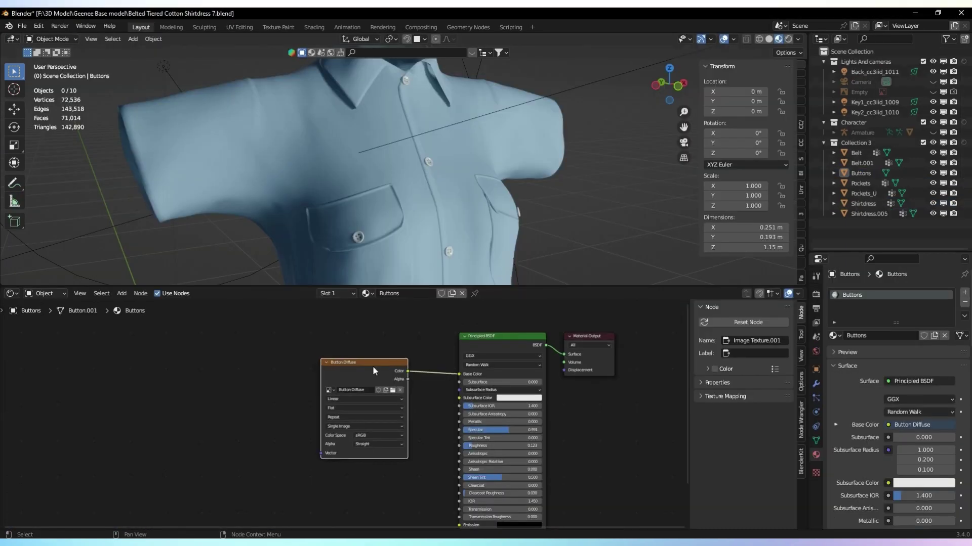
Move the Button Diffuse texture node farther from the Principled BSDF and look over the buttons on the shirtdress bodice
drag(373, 365, 344, 323)
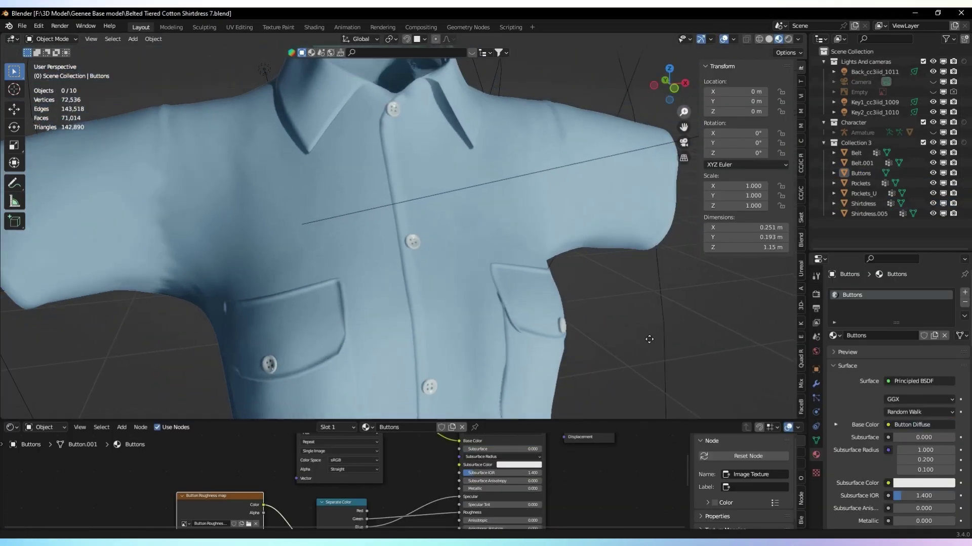
scroll(656, 297, down, 6)
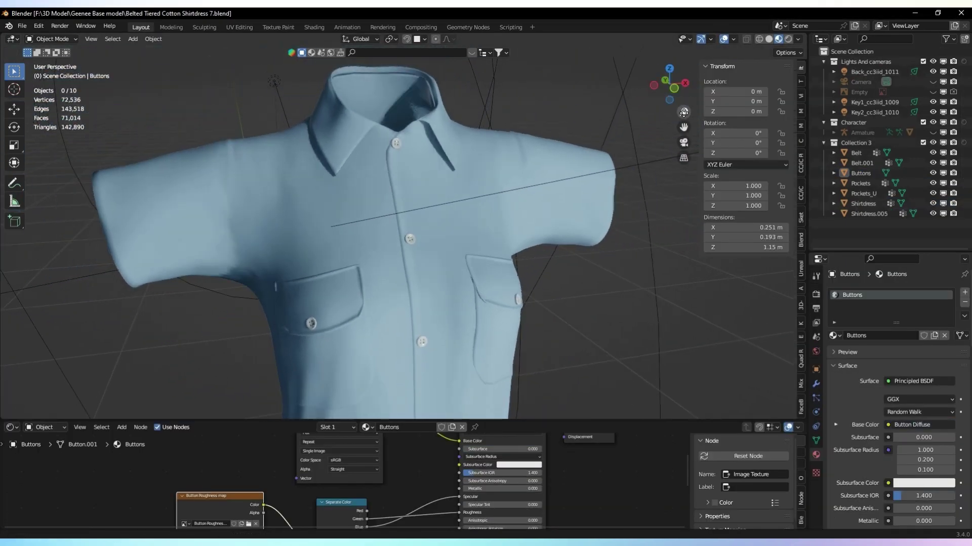
drag(683, 112, 687, 171)
mouse_move(660, 92)
mouse_down()
mouse_move(655, 82)
mouse_move(653, 96)
mouse_up()
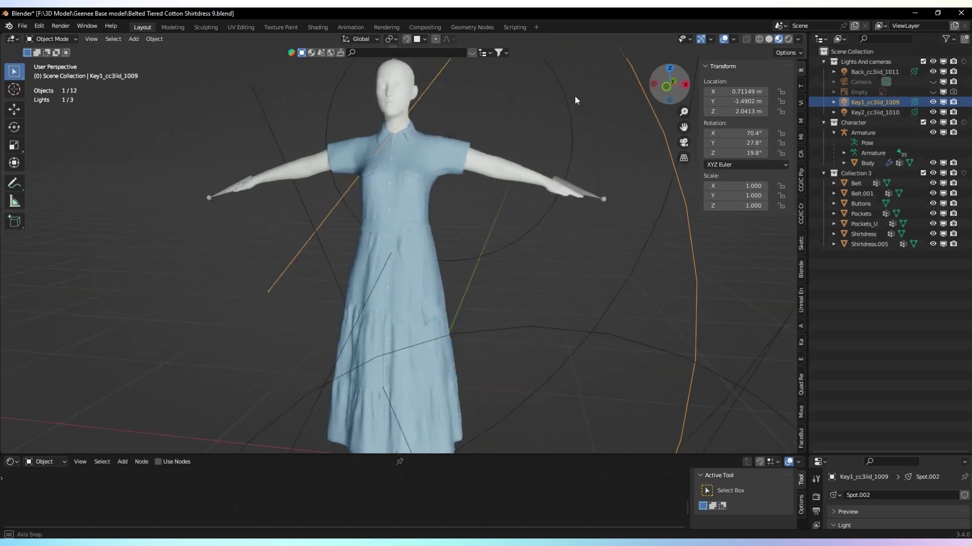
Look around the dressed character, deselect the key light and save the file
middle_drag(575, 95, 560, 84)
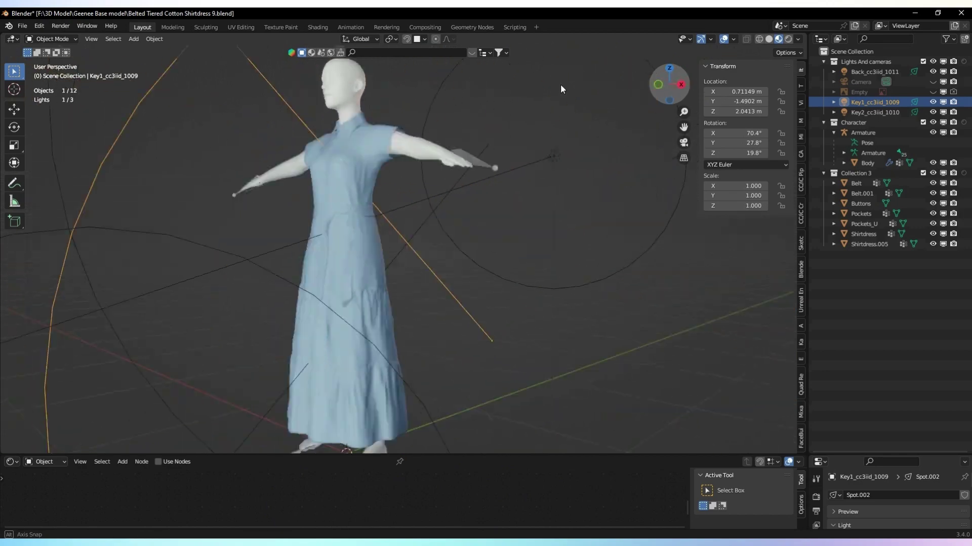
drag(683, 111, 683, 137)
click(629, 214)
key(ctrl+s)
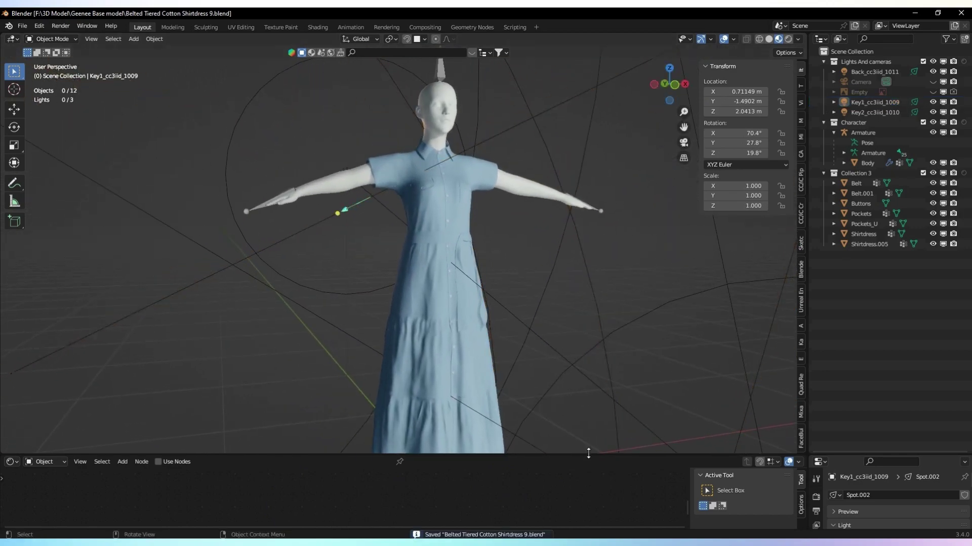
Enlarge the viewport, select the Body and the Shirtdress with the Shirtdress active in front view, and enter Weight Paint mode
drag(589, 453, 588, 494)
drag(683, 127, 684, 102)
drag(683, 112, 684, 86)
click(605, 220)
drag(684, 129, 800, 294)
click(674, 85)
click(651, 273)
click(52, 39)
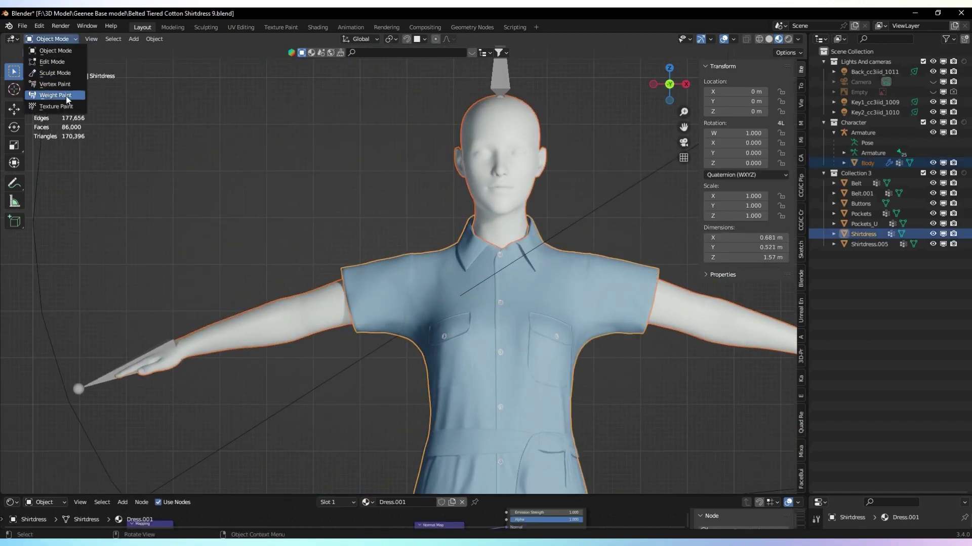
click(51, 94)
Enlarge the properties area, show the Shirtdress mesh data and delete all of its unlocked vertex groups
drag(853, 497, 854, 336)
click(815, 525)
click(959, 445)
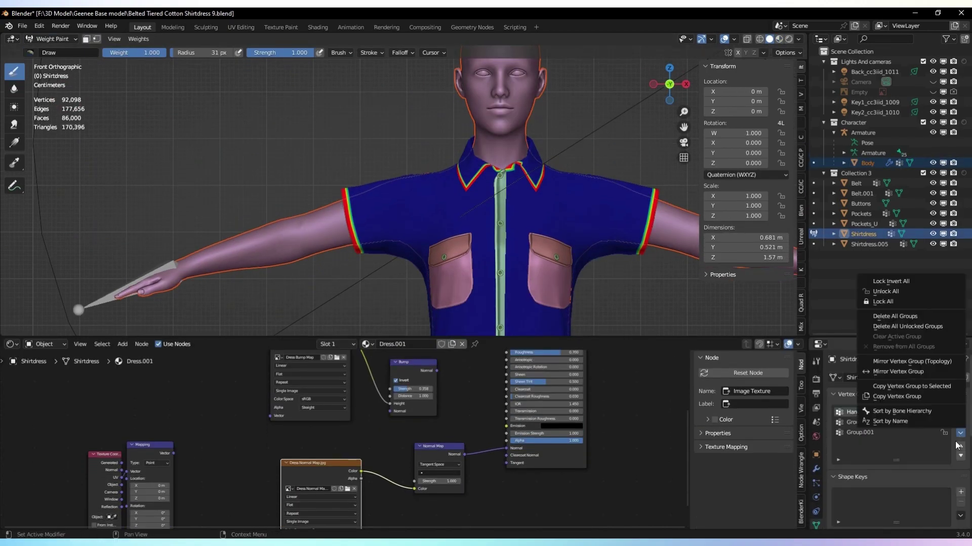
click(889, 328)
Transfer the Body's weights to the Shirtdress with source layers By Name and vertex mapping Nearest Face Interpolated
click(53, 39)
click(68, 97)
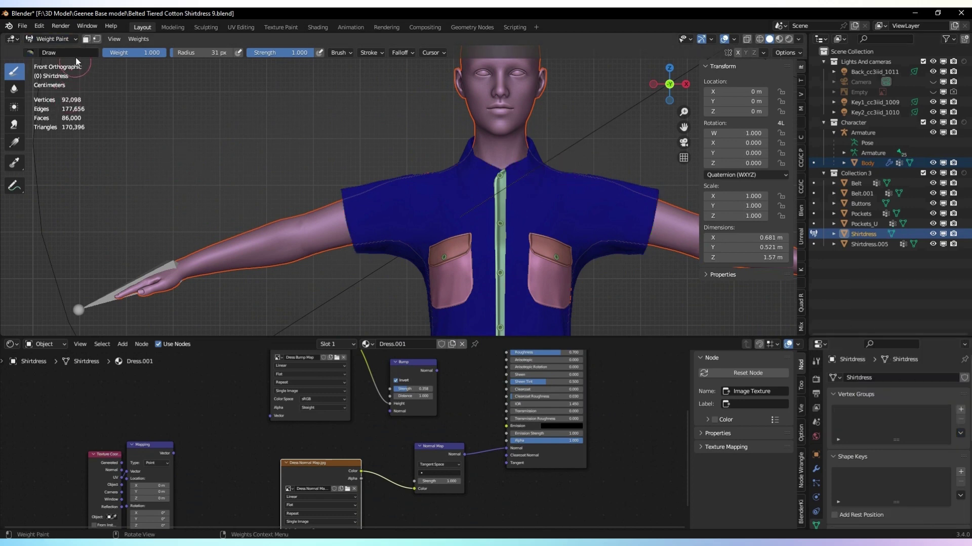
click(138, 39)
click(157, 171)
click(132, 291)
click(107, 314)
click(132, 235)
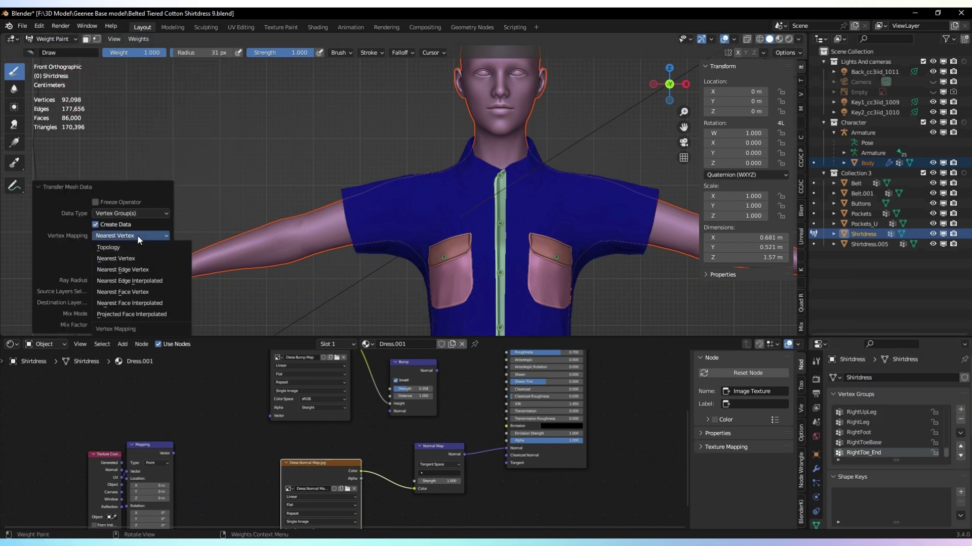
click(144, 299)
Enlarge the 3D viewport, extend the properties editor over the Outliner and split it into two areas
drag(496, 353, 496, 442)
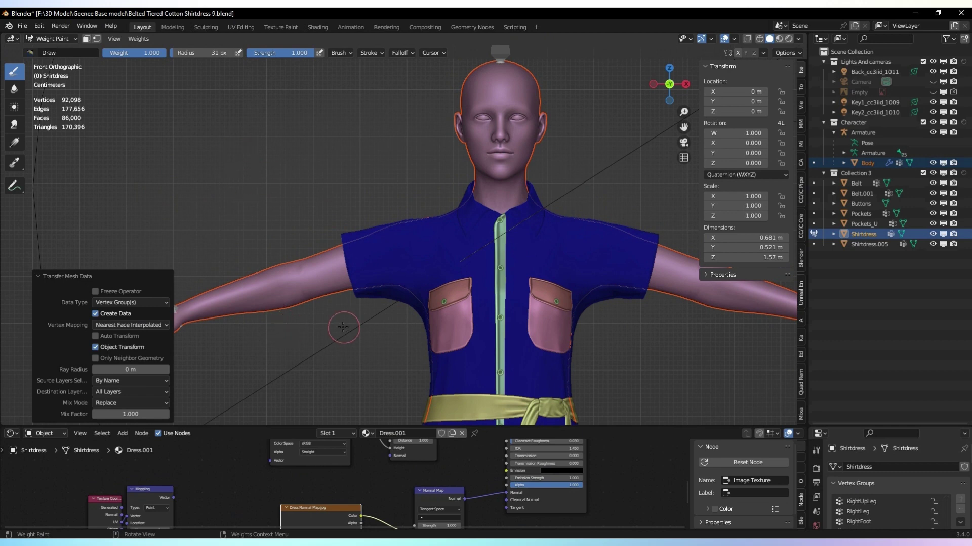
drag(808, 426, 836, 409)
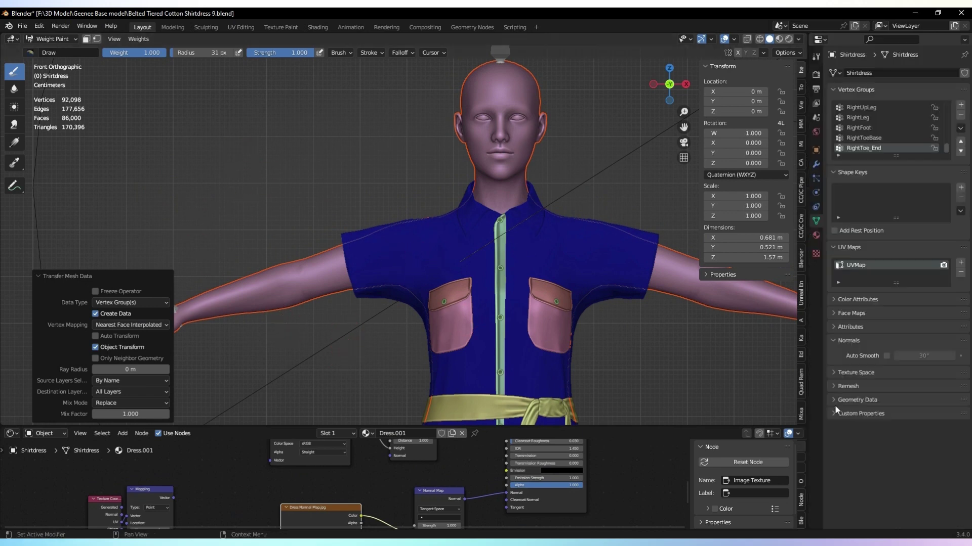
drag(809, 35, 840, 320)
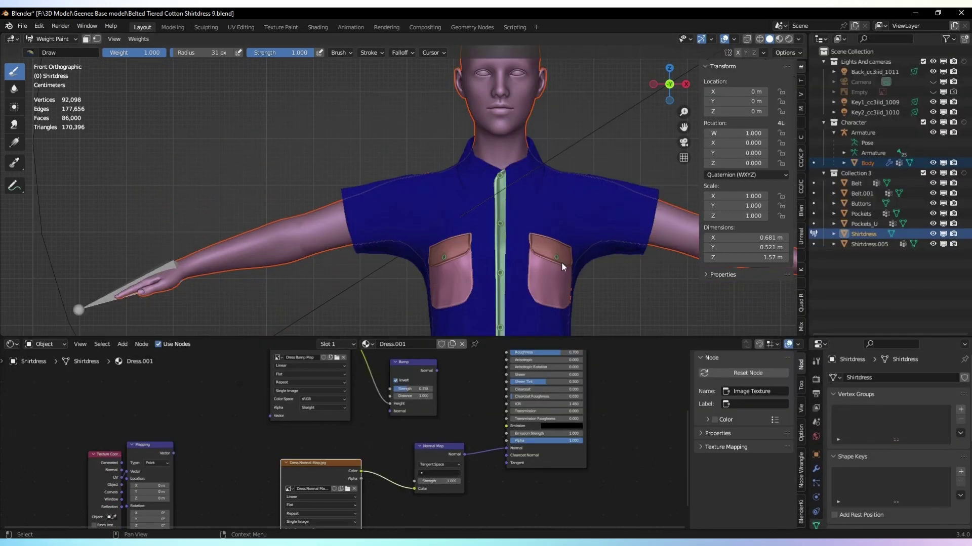
In Weight Paint mode, transfer weights from the Body to the Shirtdress, matching source layers By Name with Nearest Face Interpolated mapping
click(66, 42)
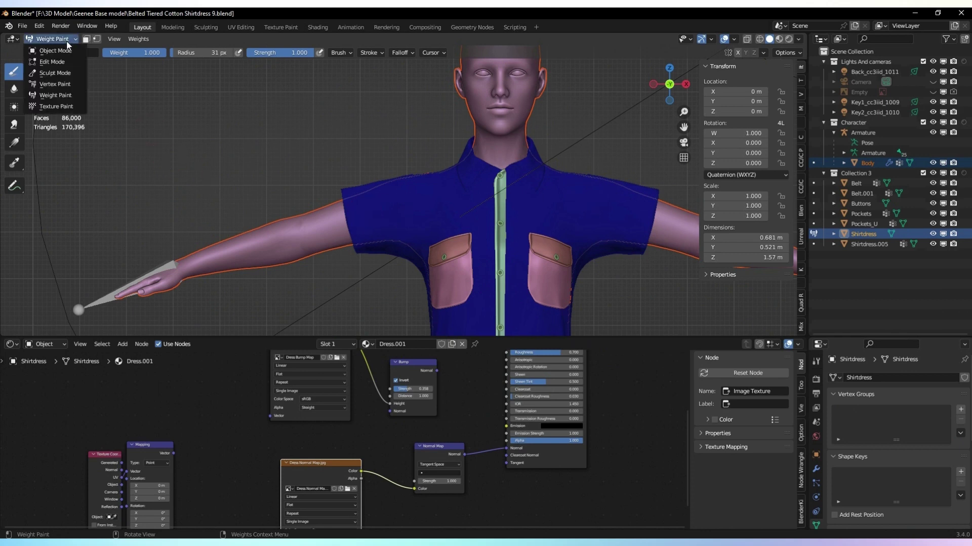
click(67, 98)
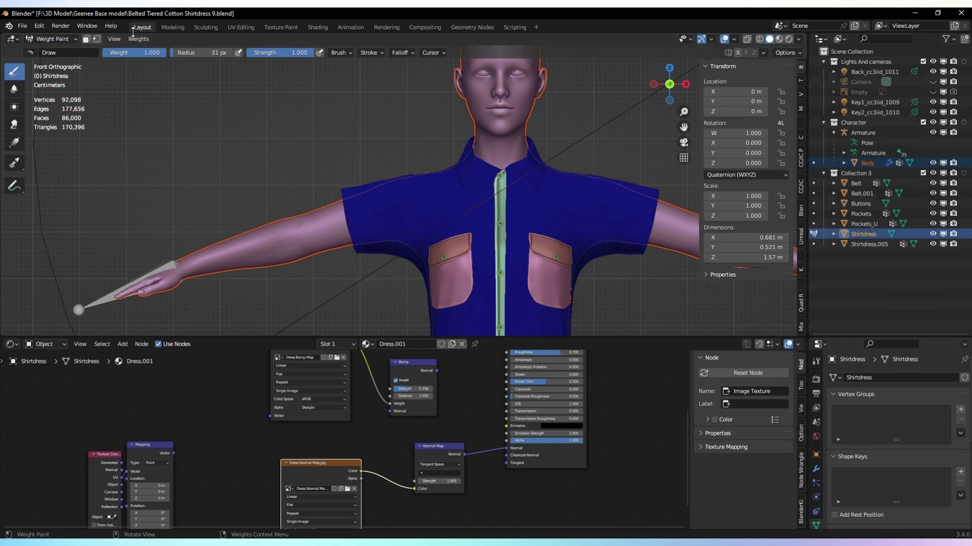
click(138, 39)
click(152, 168)
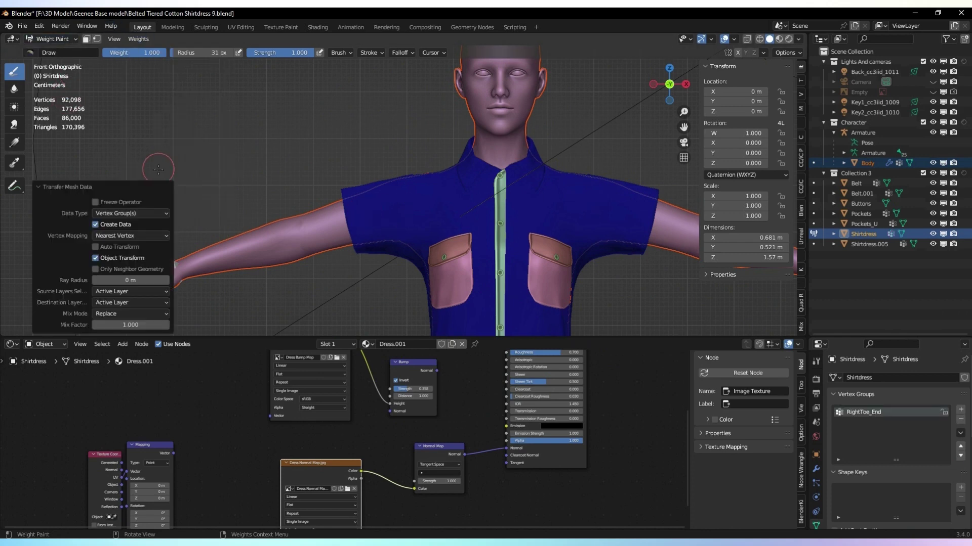
click(130, 292)
click(125, 317)
click(138, 235)
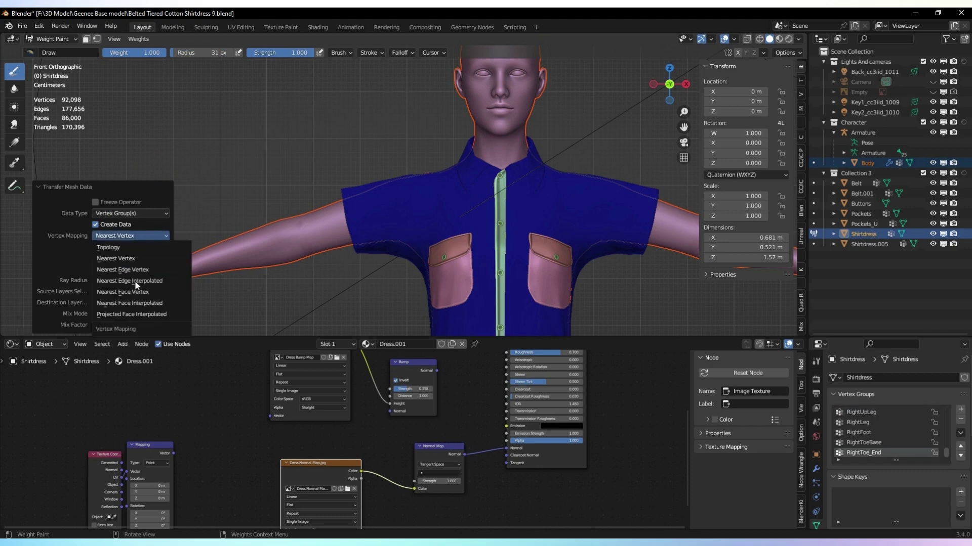
click(153, 306)
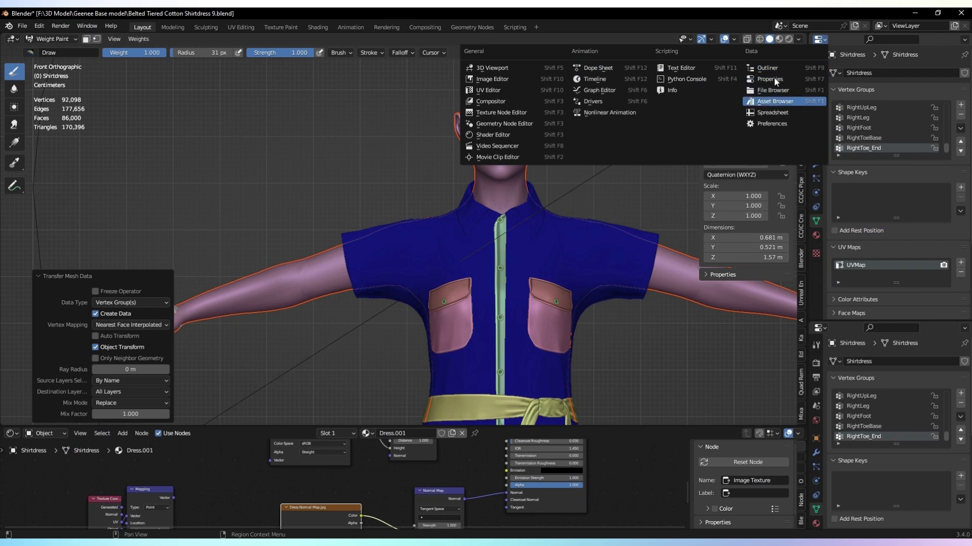
Change the upper properties area to an Outliner and enlarge the properties editor below it
click(779, 69)
drag(838, 318, 843, 226)
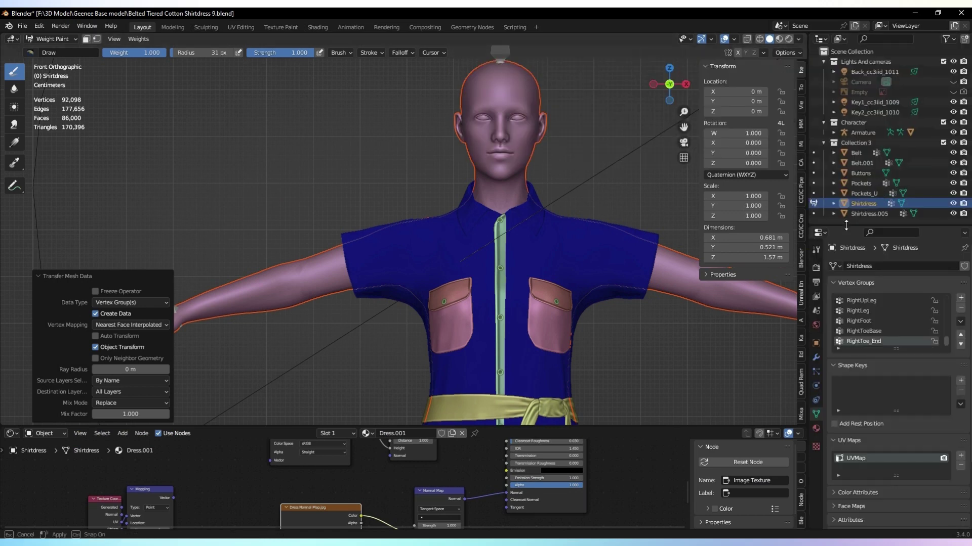
Examine the Shirtdress weights of the transferred vertex groups from RightToeBase up to Hips, and of Spine1
click(871, 332)
click(870, 321)
click(866, 311)
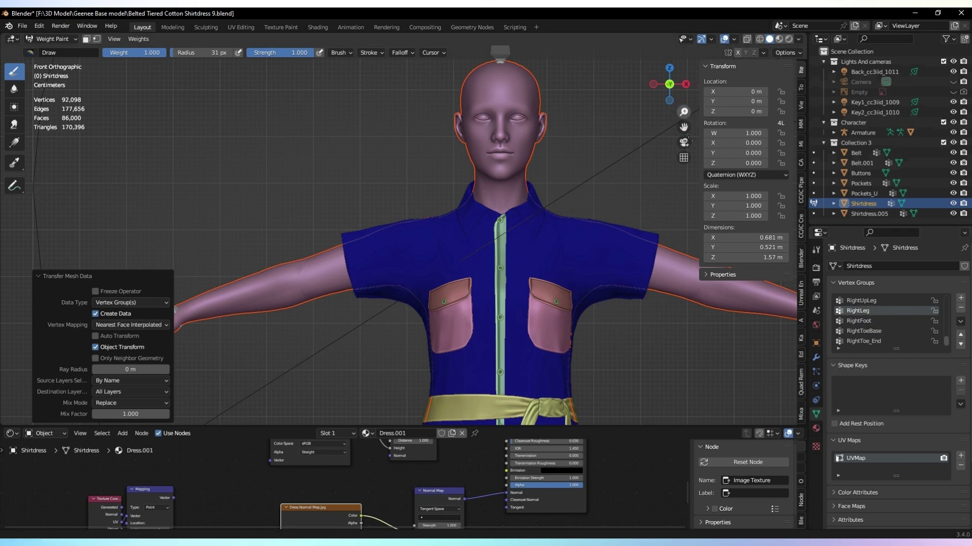
drag(684, 111, 684, 9)
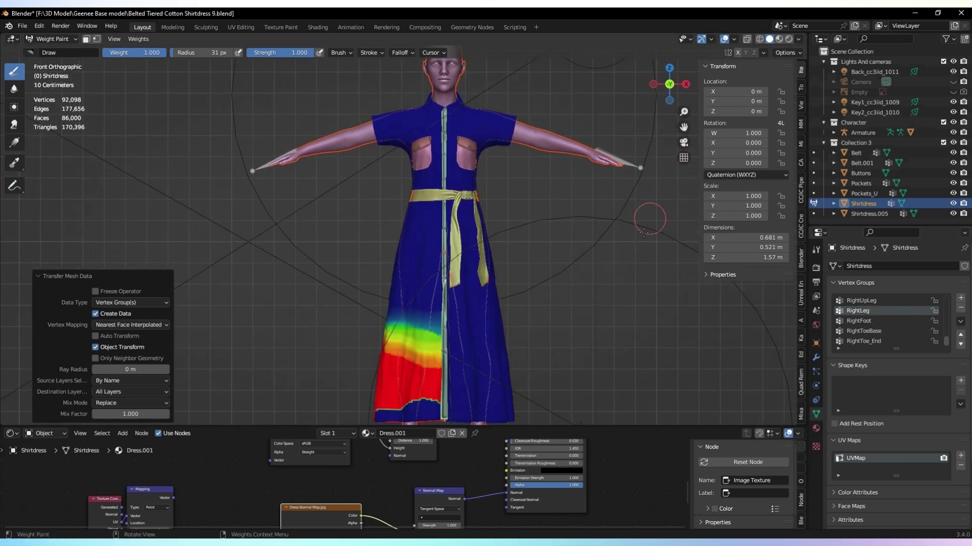
click(877, 302)
key(Up)
key(Up)
key(Up)
key(Up)
key(Up)
key(Up)
key(Up)
key(Up)
key(Up)
key(Up)
key(Up)
key(Up)
key(Up)
key(Up)
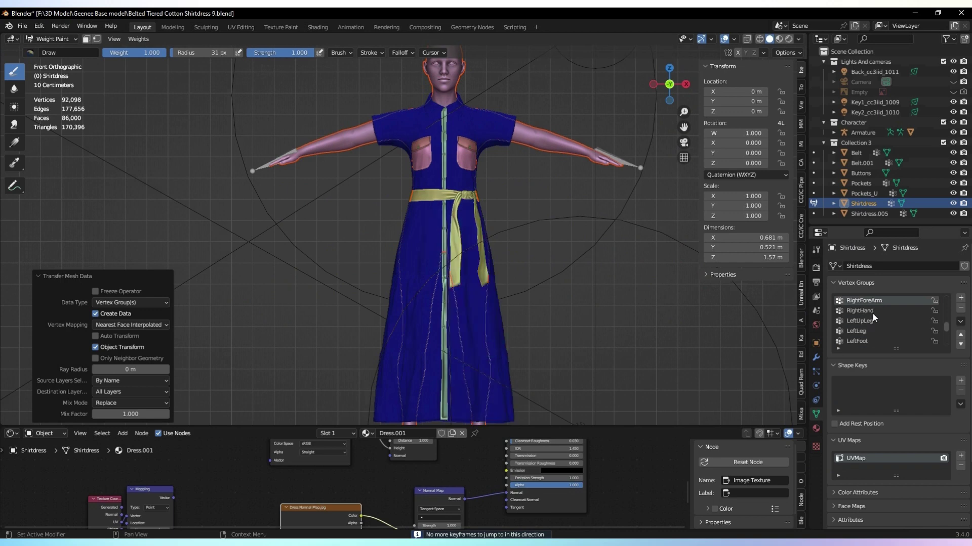
key(Up)
key(Up)
key(Up)
key(Up)
key(Up)
key(Up)
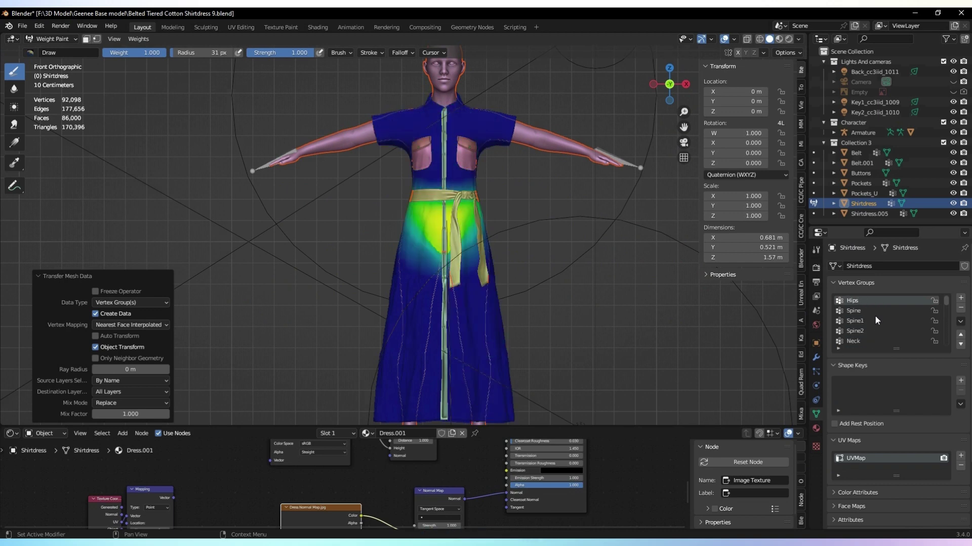
click(875, 315)
click(878, 319)
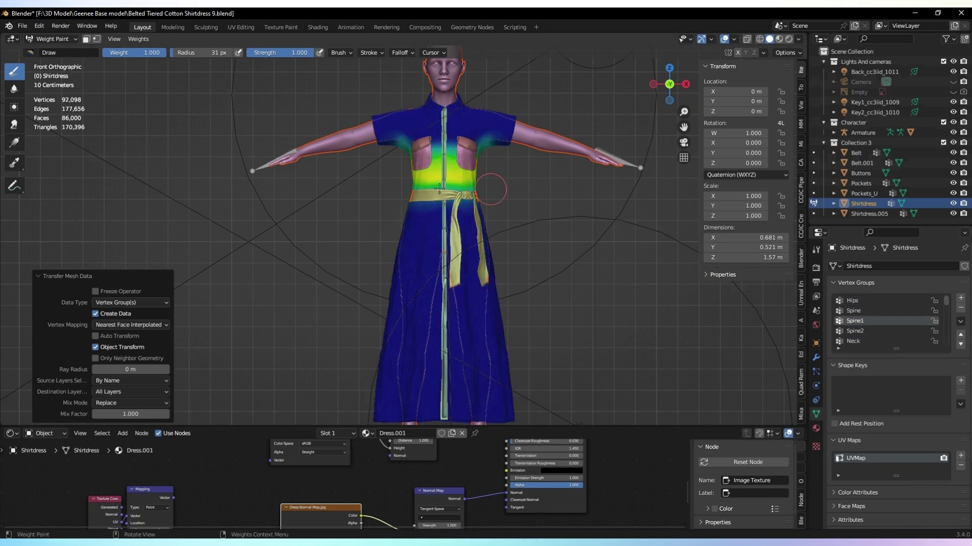
Smooth the Shirtdress vertex weights for All Groups with a factor of 0.9
click(144, 40)
click(159, 160)
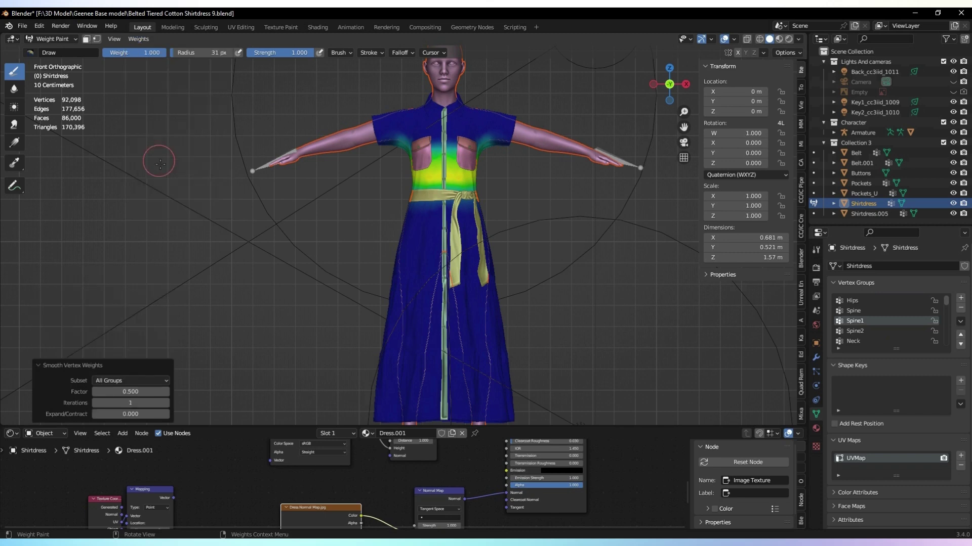
click(165, 382)
click(126, 380)
click(152, 392)
text(0.5)
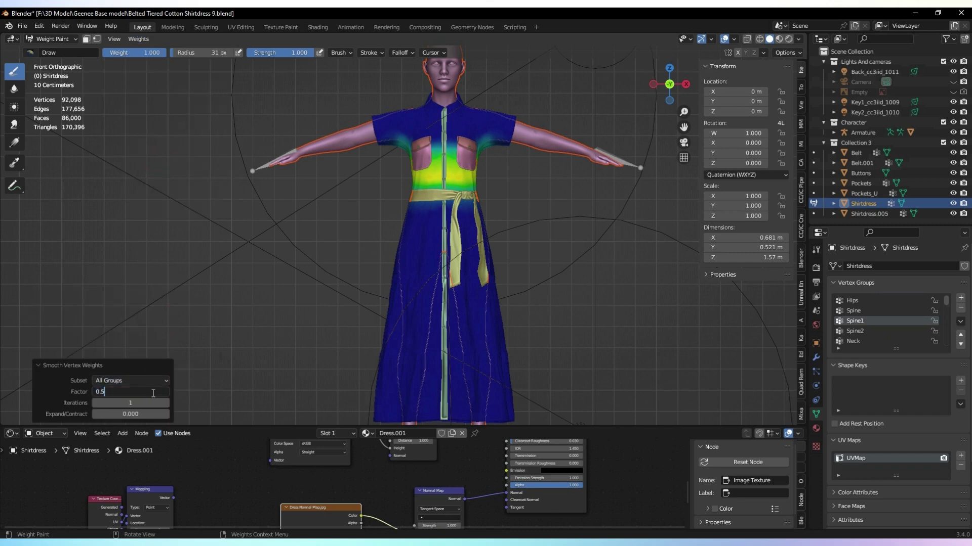
key(Return)
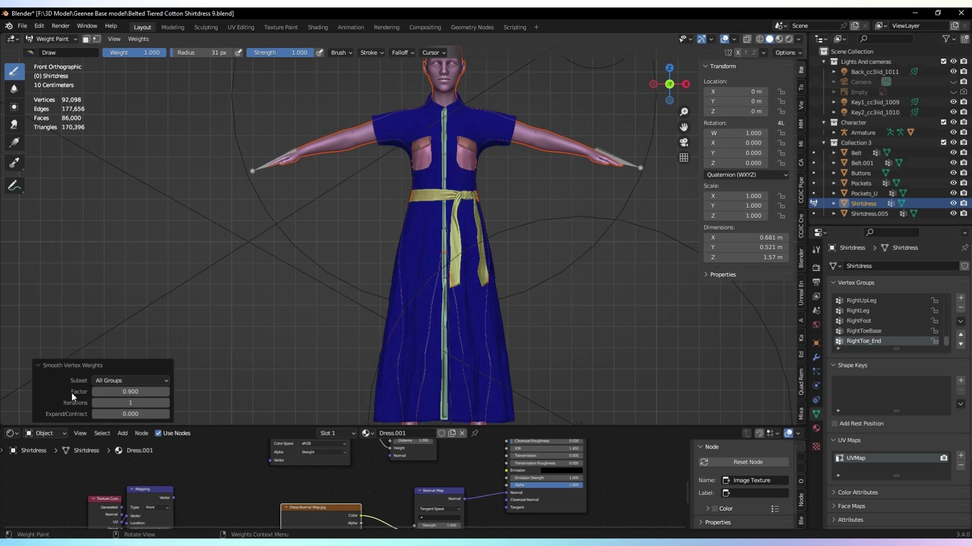
Check the smoothed weights of the RightFoot and RightUpLeg vertex groups on the skirt
click(857, 321)
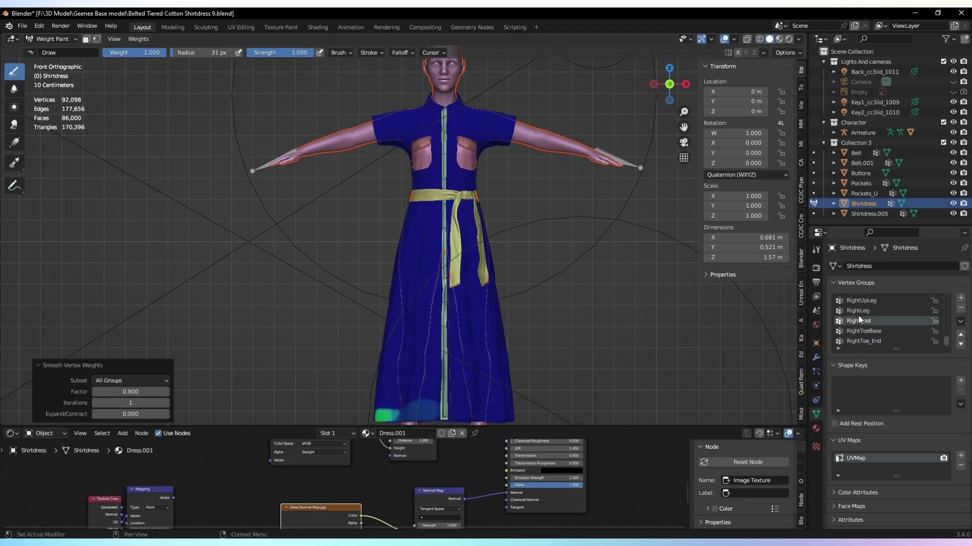
ctrl+scroll(859, 316, up, 3)
ctrl+scroll(851, 317, down, 1)
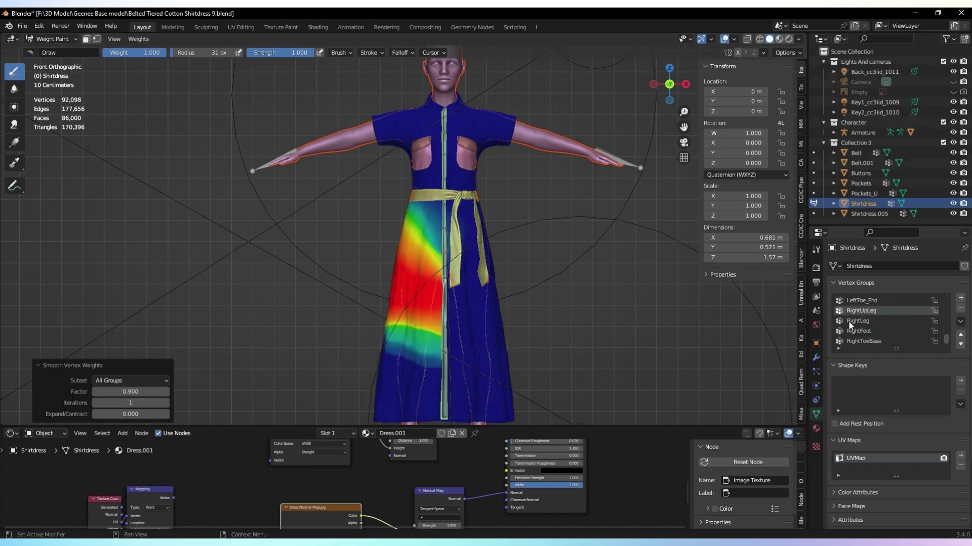
Set the weight smoothing to 2 iterations and check the RightFoot vertex group on the skirt
click(131, 405)
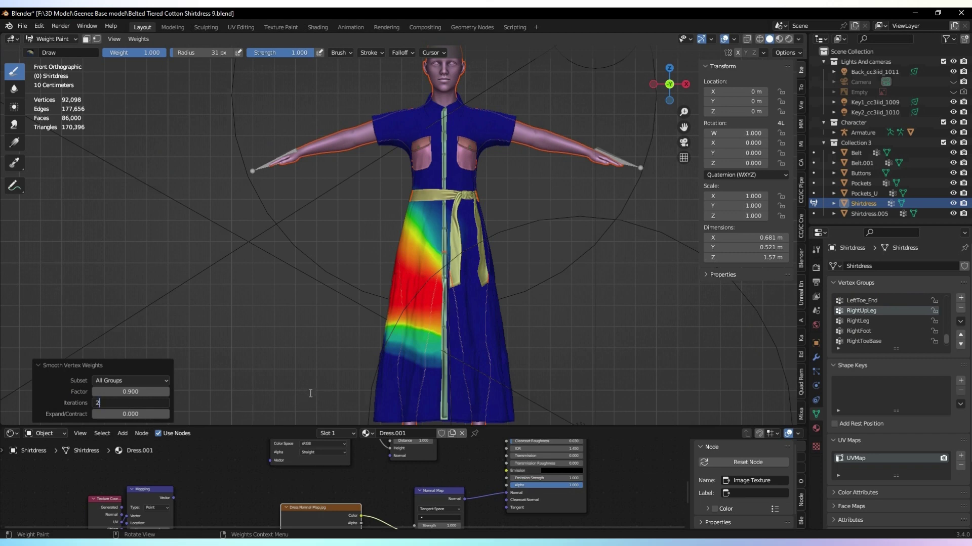
key(Return)
ctrl+scroll(870, 331, down, 2)
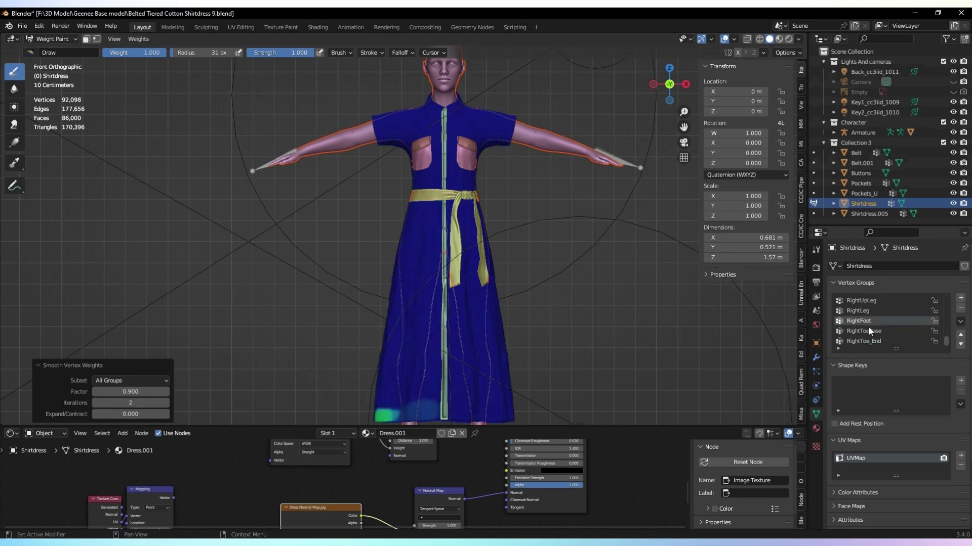
ctrl+scroll(855, 324, up, 2)
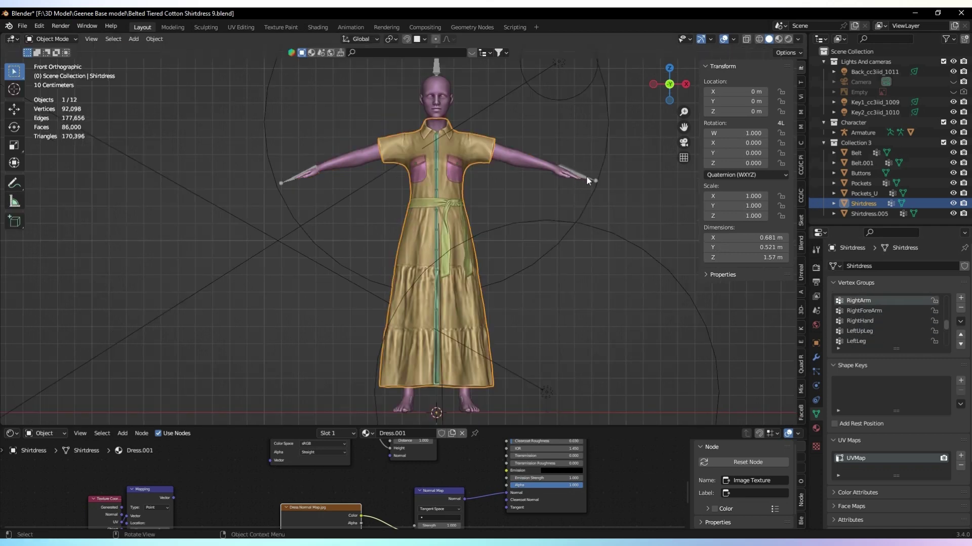
Parent the Shirtdress to the Armature using the Object parent type
click(572, 181)
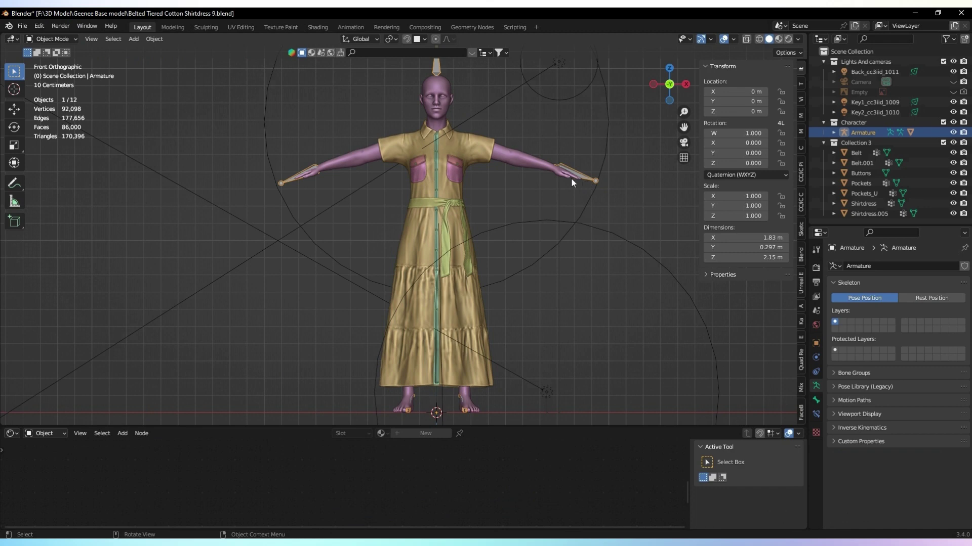
shift+click(483, 148)
shift+click(585, 175)
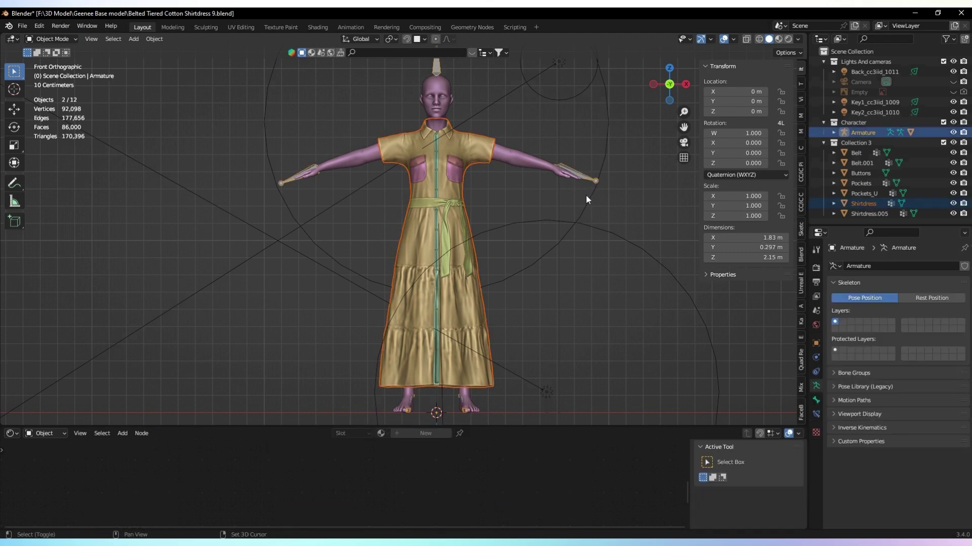
key(ctrl+p)
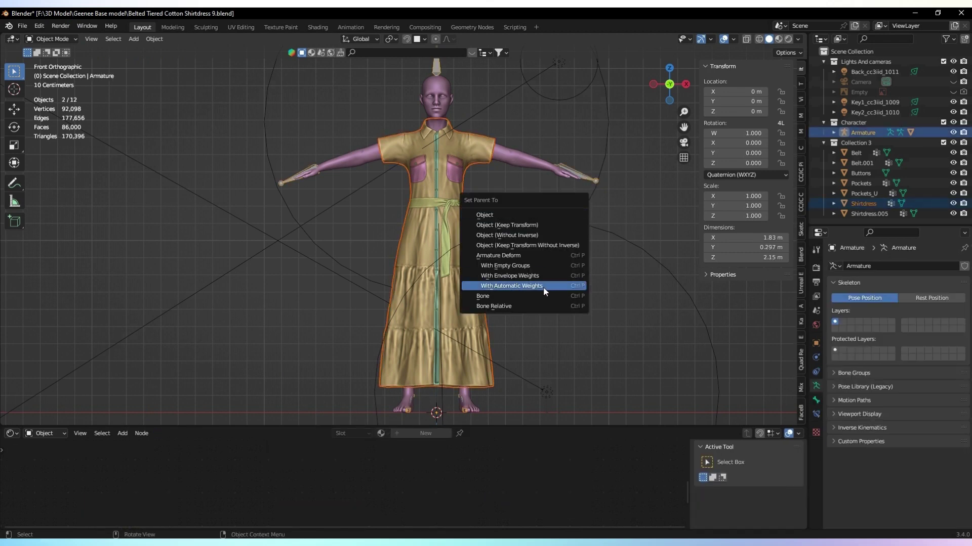
click(515, 215)
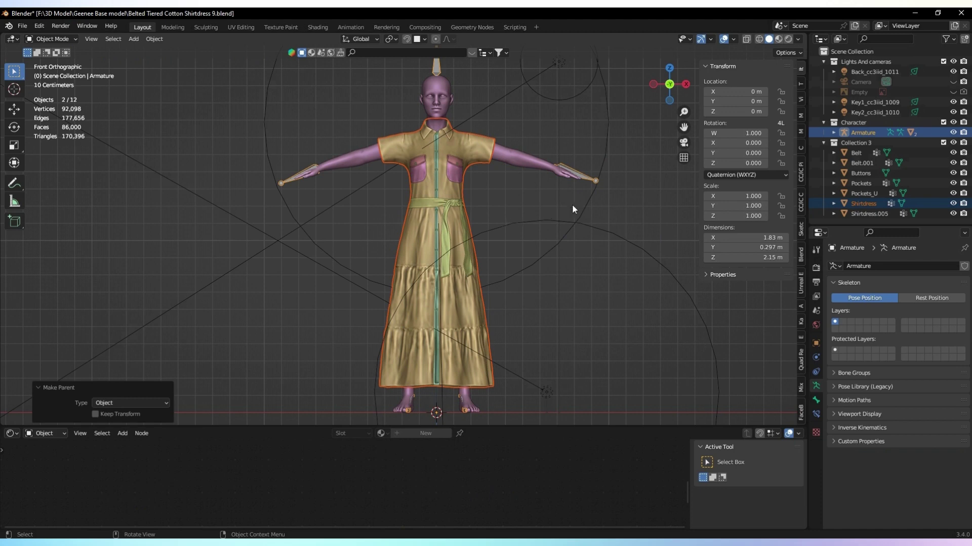
Add an Armature modifier to the Shirtdress and set its object to Armature
click(815, 344)
click(917, 311)
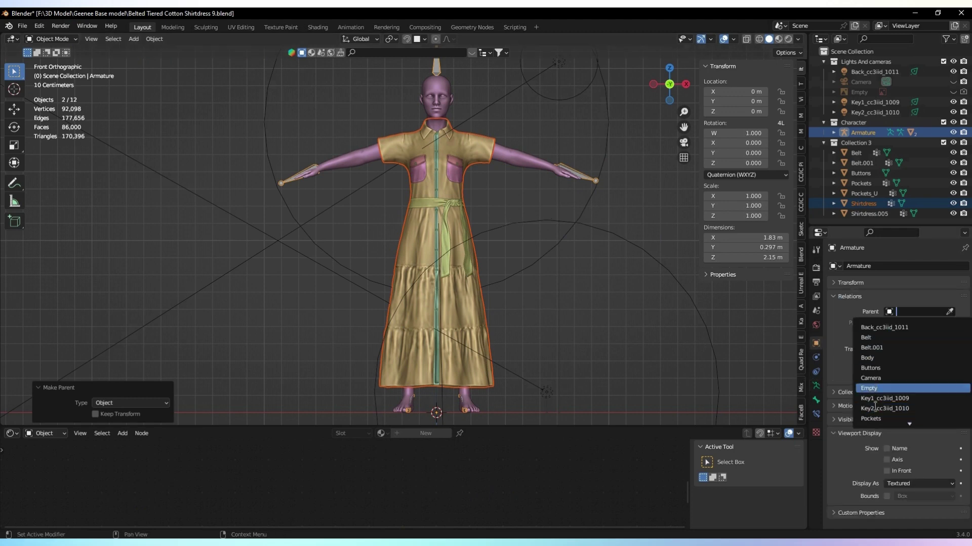
click(866, 204)
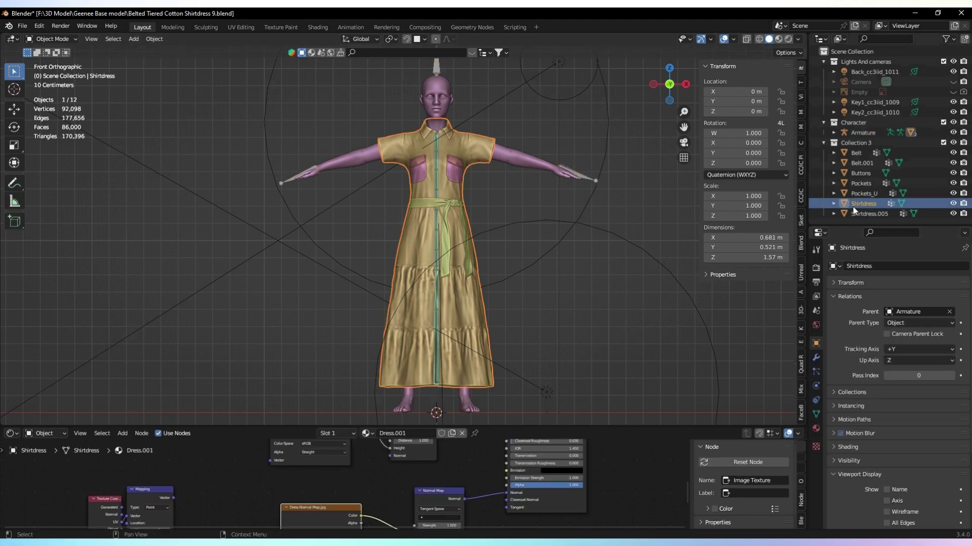
click(817, 356)
click(864, 267)
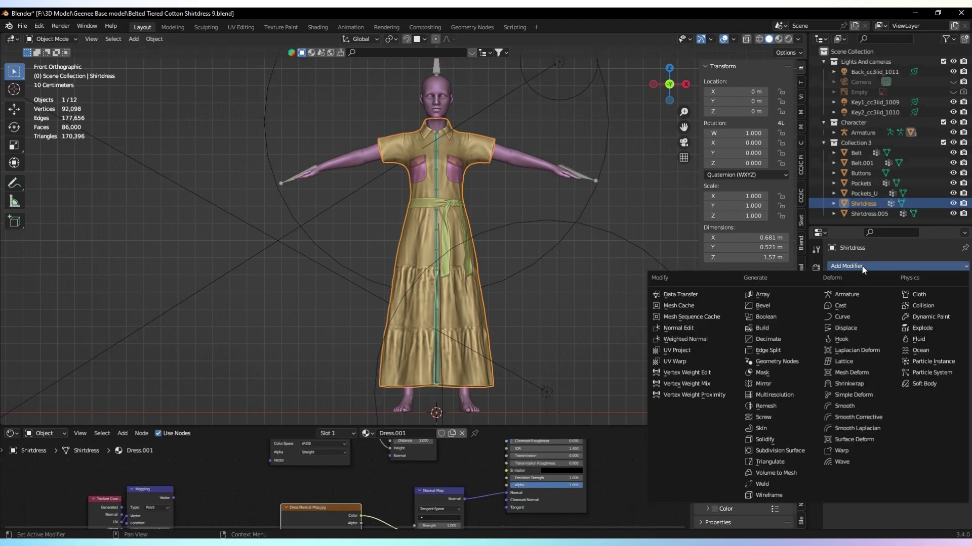
click(851, 296)
click(906, 298)
click(870, 313)
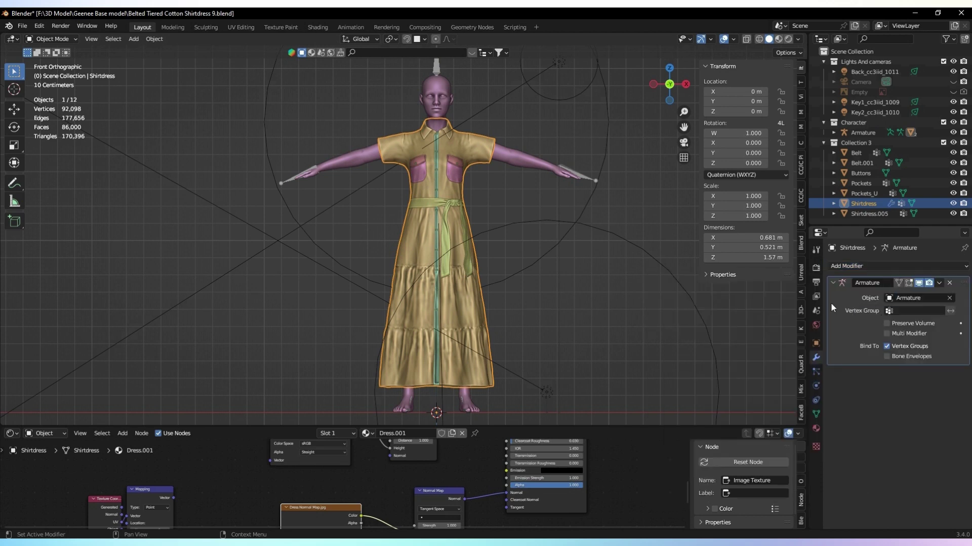
Put the Armature in Pose Mode, show the scene in Material Preview shading and enlarge the 3D viewport
click(596, 183)
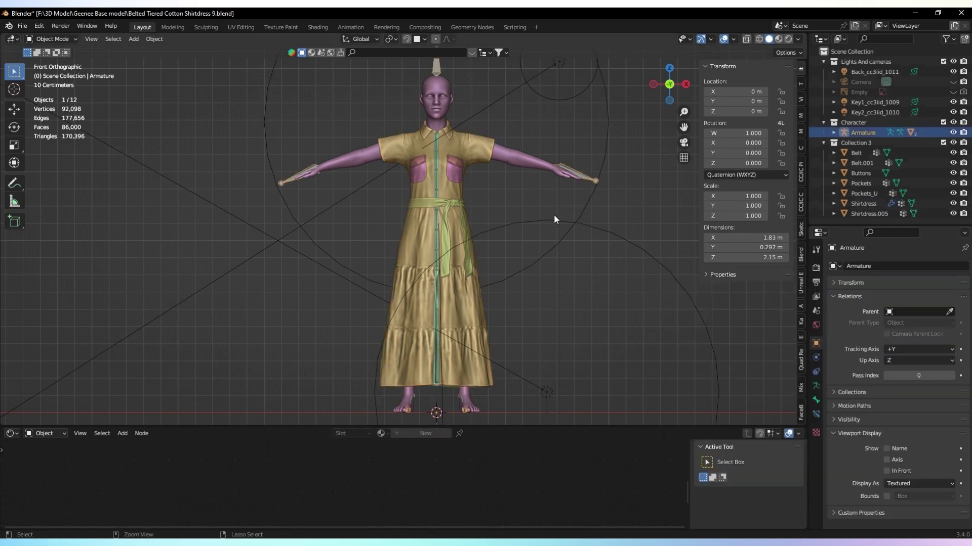
key(ctrl+Tab)
click(767, 39)
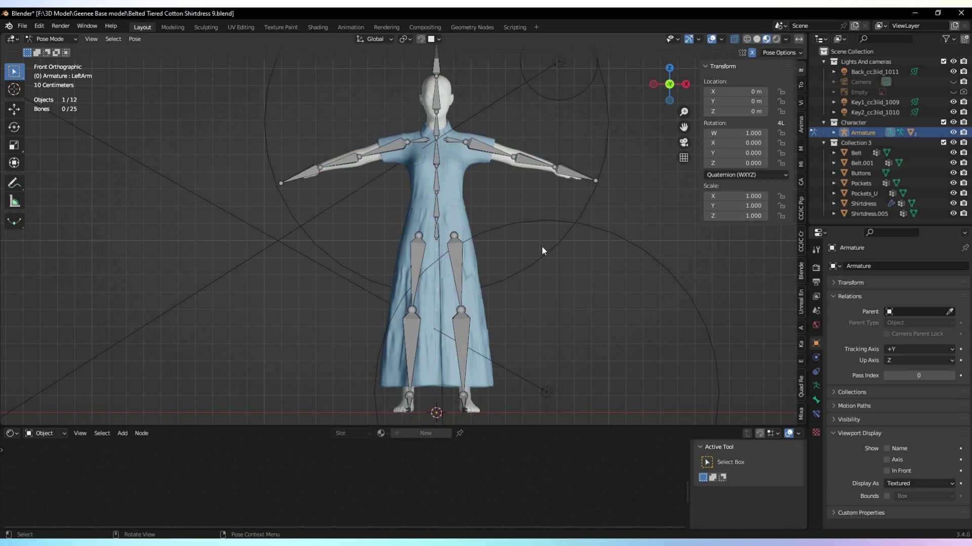
mouse_move(673, 84)
mouse_down()
mouse_move(577, 104)
mouse_move(664, 102)
mouse_move(683, 71)
mouse_up()
click(681, 81)
drag(568, 426, 597, 500)
Raise the LeftArm bone and its mirrored counterpart by about 32° to examine how the sleeves deform
scroll(575, 136, up, 4)
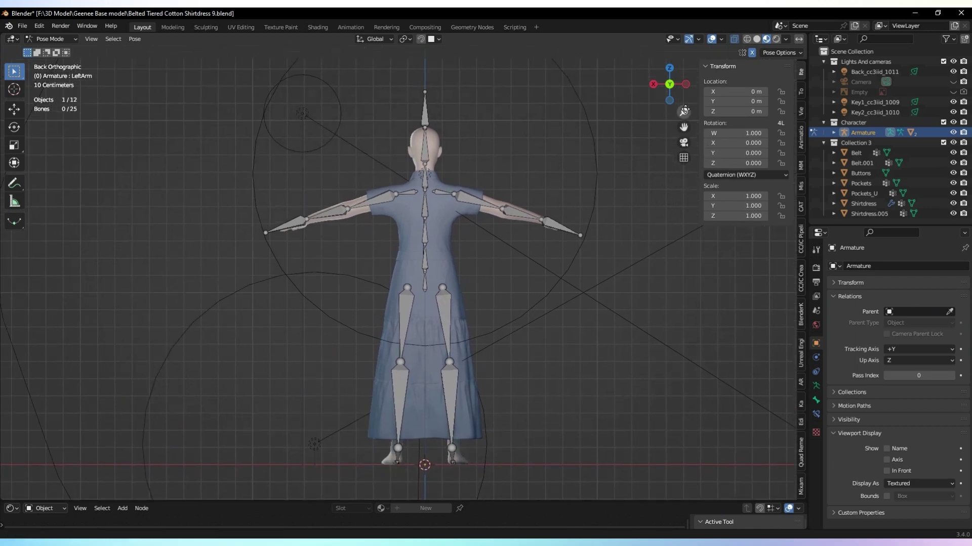
click(577, 146)
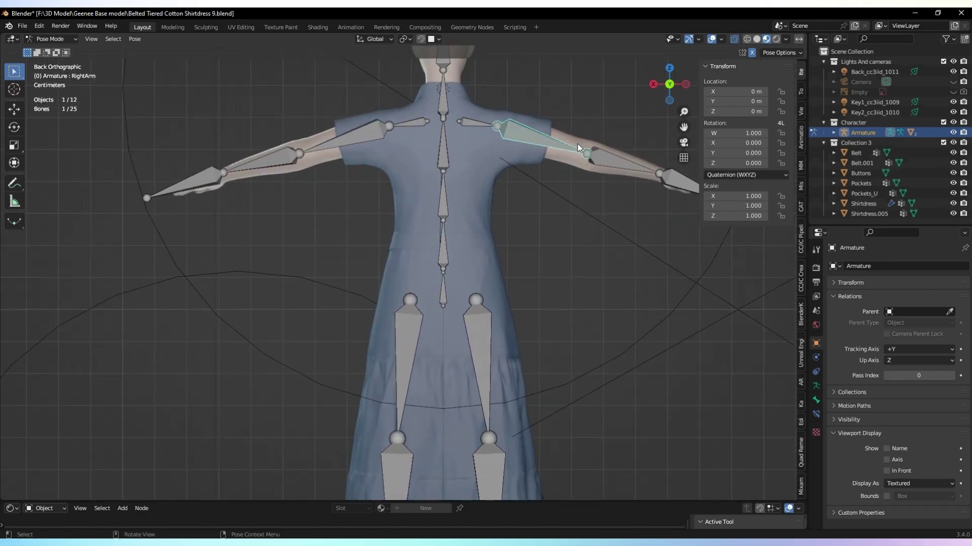
click(669, 85)
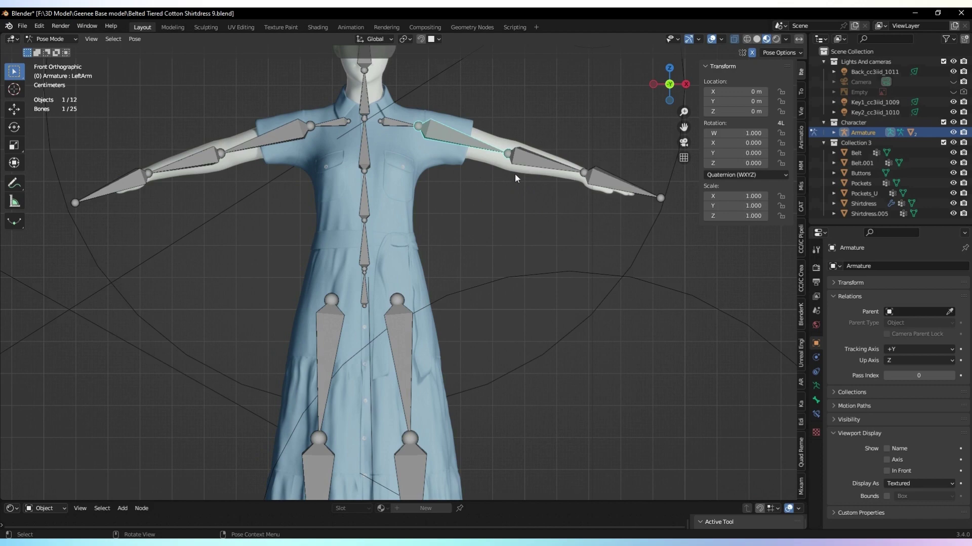
key(r)
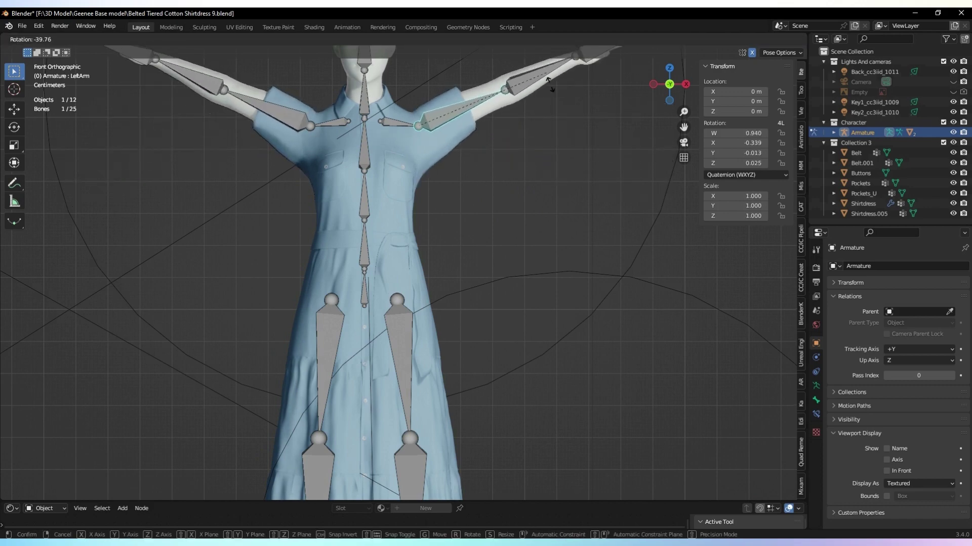
click(549, 82)
middle_drag(549, 82, 682, 106)
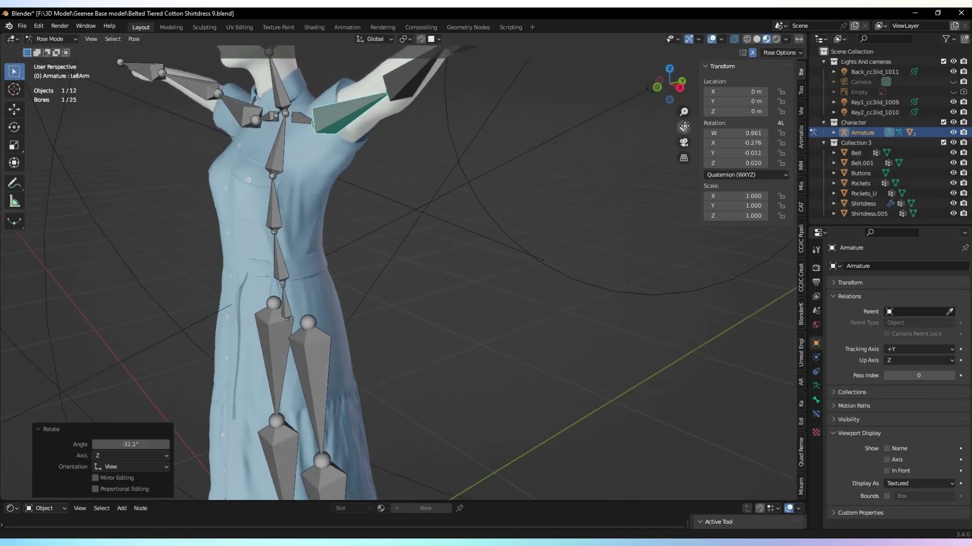
Try lowering both upper arms in front view, cancel the rotation and undo the raised arm pose
drag(684, 127, 678, 92)
click(657, 87)
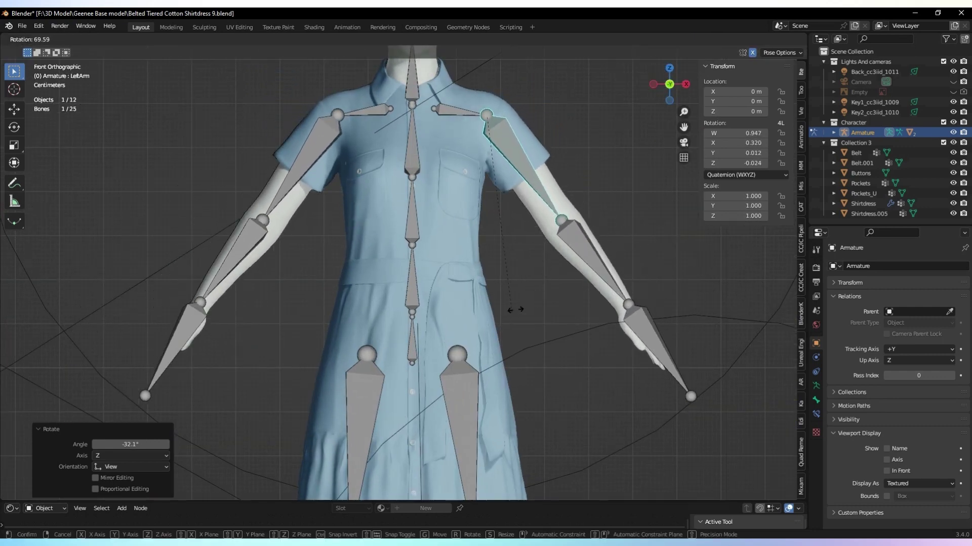
mouse_move(467, 341)
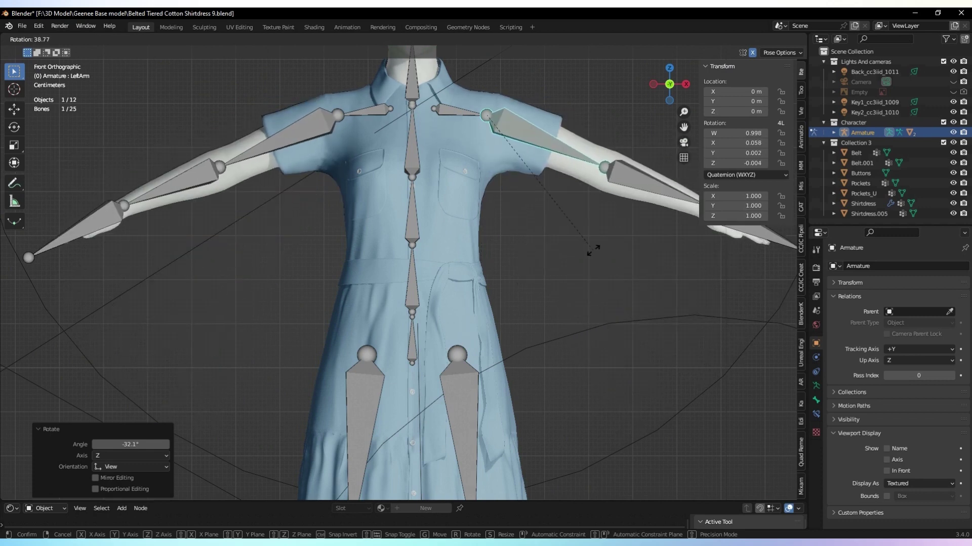
right_click(546, 346)
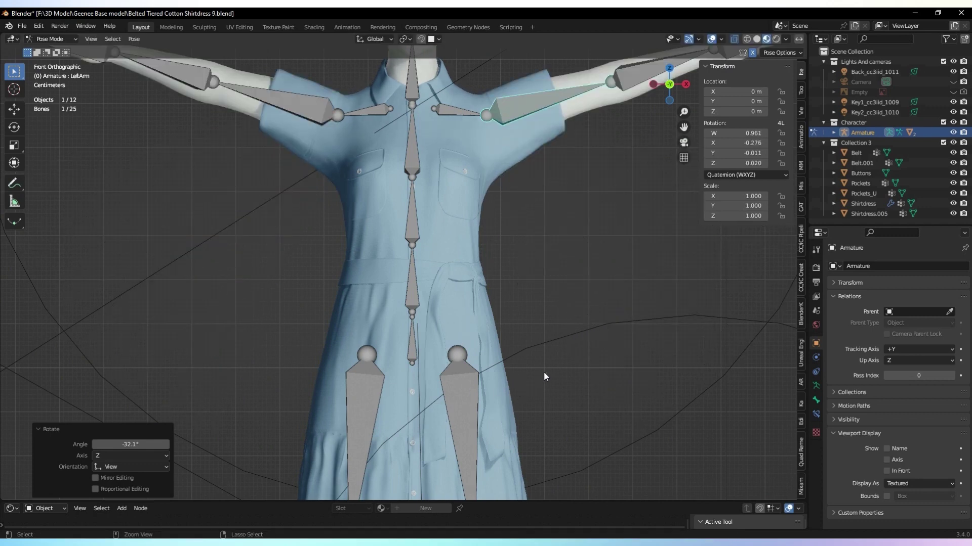
key(ctrl+z)
Rotate the LeftUpLeg bone outward with its mirrored counterpart to spread the skirt
shift+middle_drag(306, 155, 310, 0)
ctrl+middle_drag(552, 230, 552, 281)
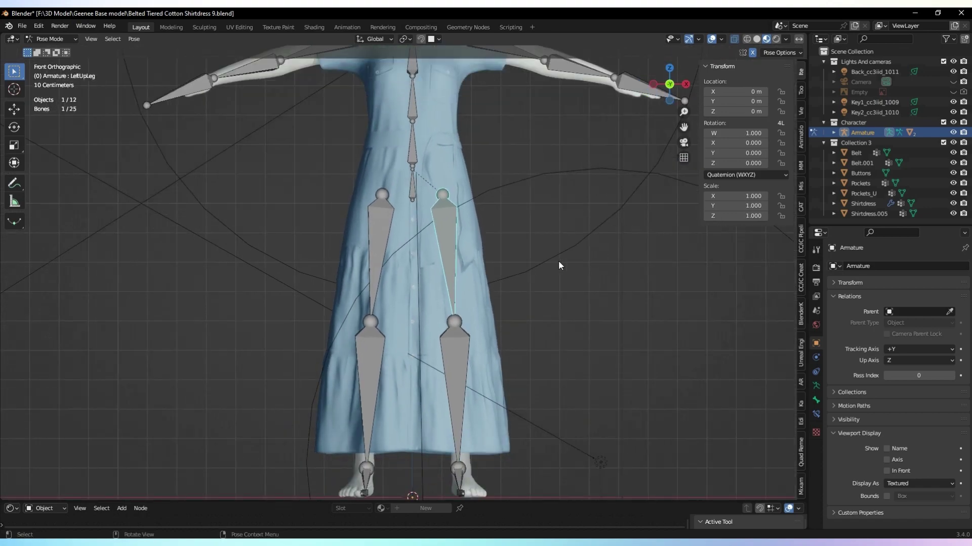
key(r)
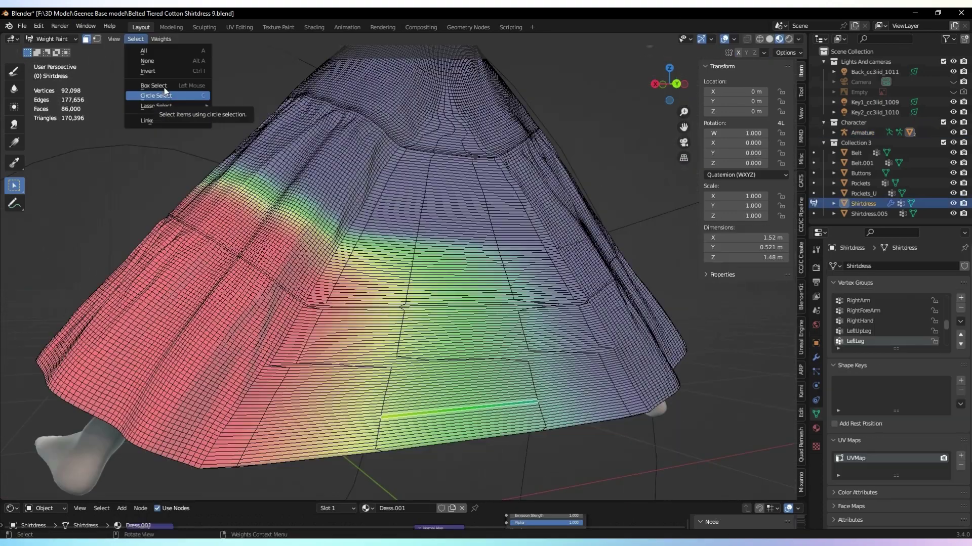
Circle-select the stretched skirt faces between the legs, from the hem up to the upper tier seam
click(147, 100)
mouse_move(370, 294)
mouse_down()
mouse_move(401, 256)
mouse_move(553, 349)
mouse_up()
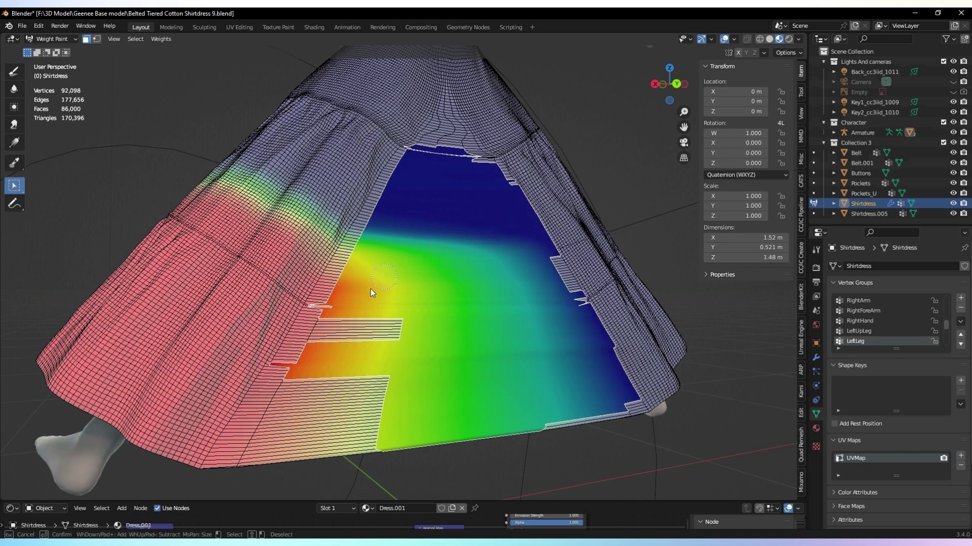
drag(372, 292, 369, 257)
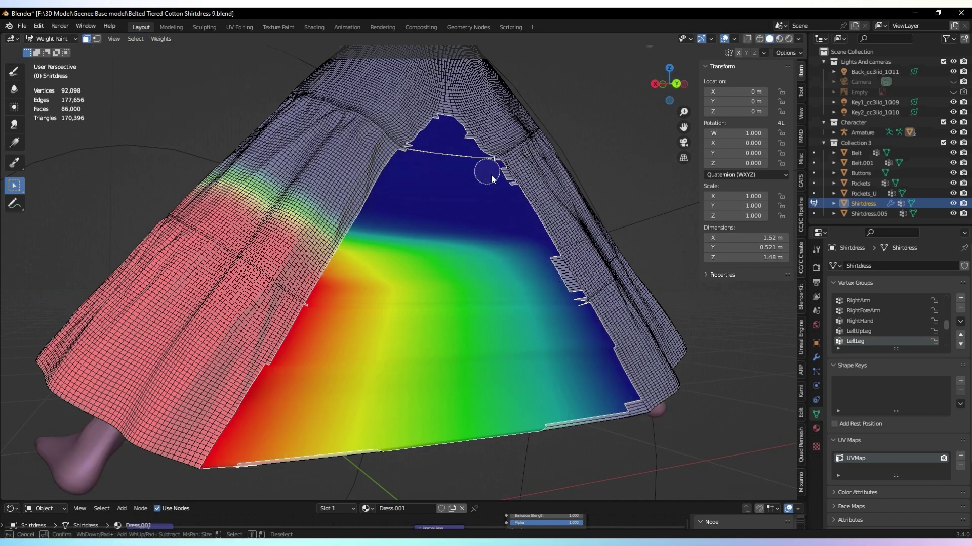
key(Escape)
Extend the face selection in back view into a symmetrical peak below the belt, filling its ragged side edges
click(676, 82)
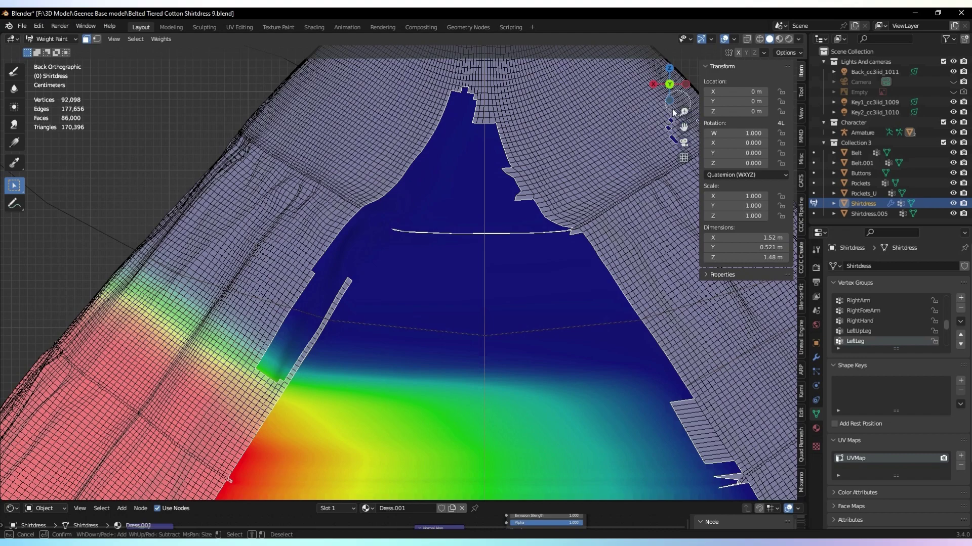
key(Escape)
shift+middle_drag(541, 139, 490, 270)
shift+middle_drag(660, 185, 662, 164)
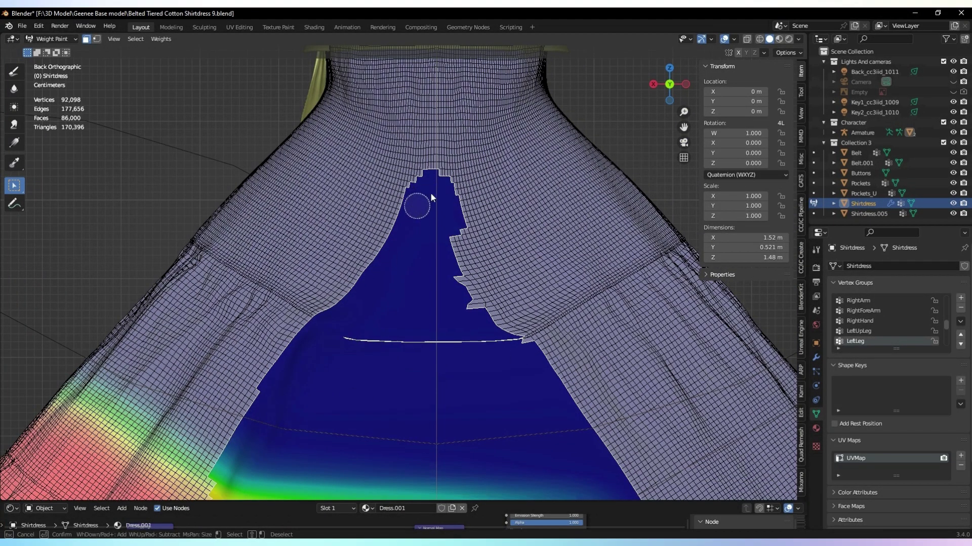
scroll(493, 195, up, 4)
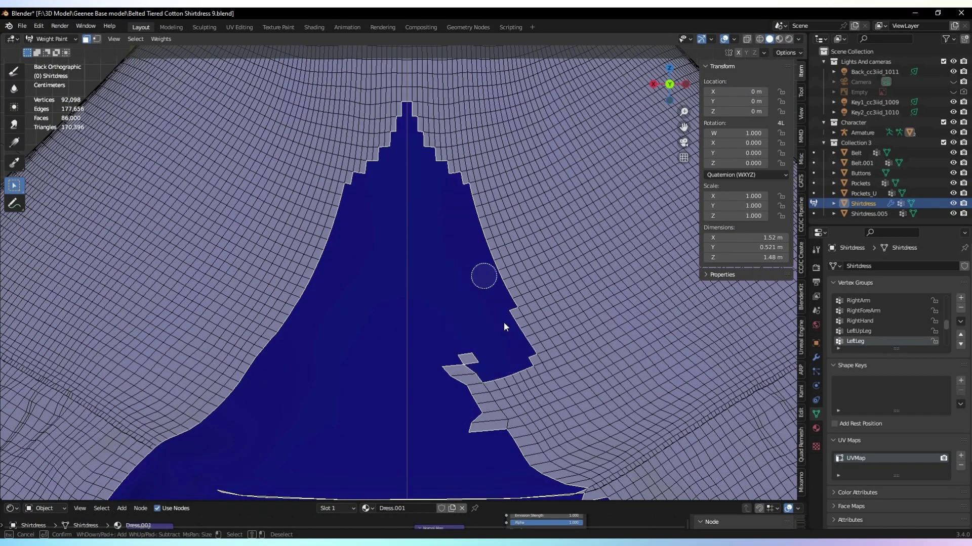
scroll(553, 295, down, 6)
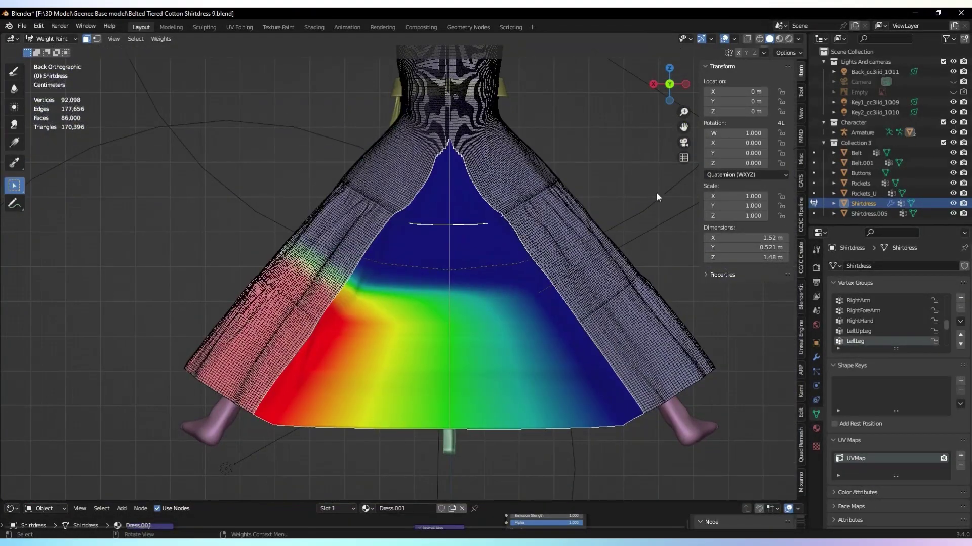
Smooth the selected skirt vertices' weights for All Groups with a factor of 0.5 and 30 iterations
click(96, 39)
click(161, 39)
click(173, 155)
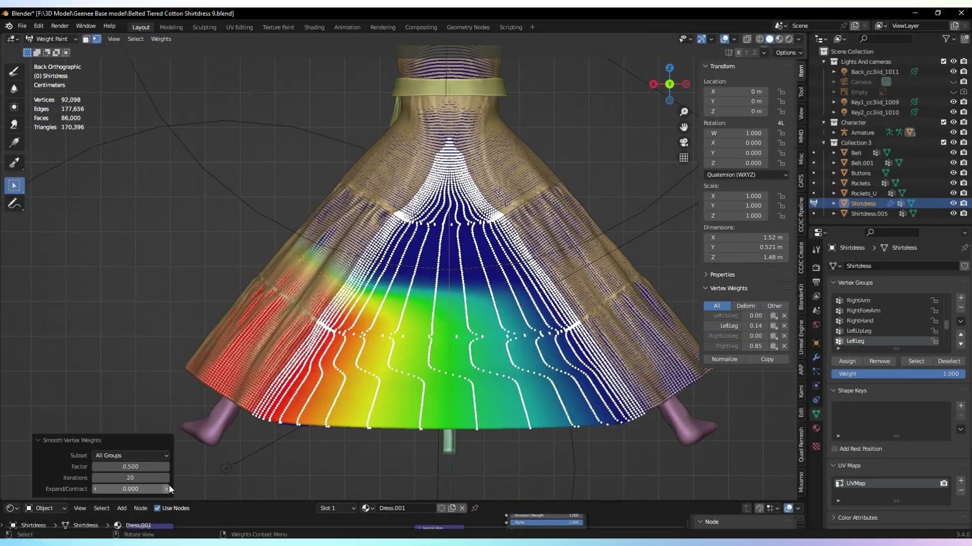
drag(150, 478, 154, 475)
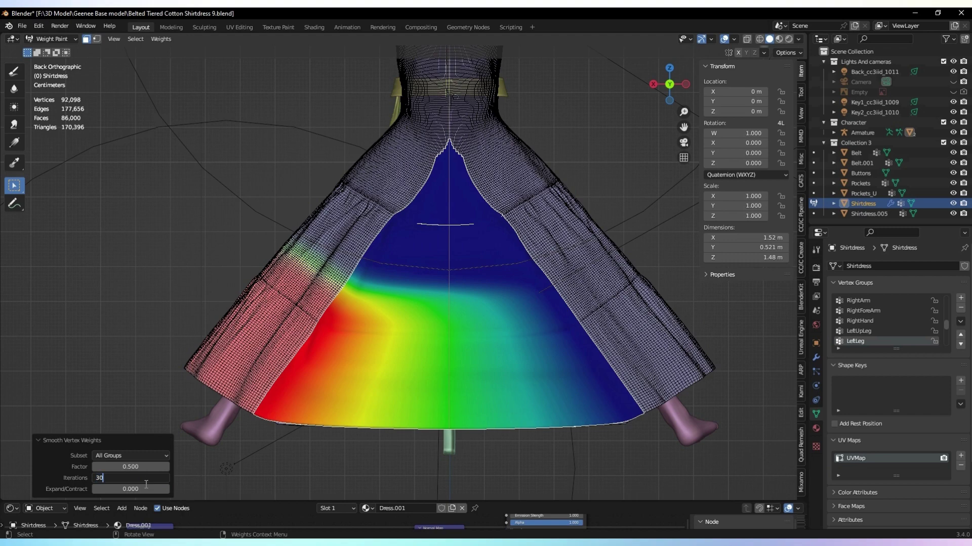
key(Return)
key(v)
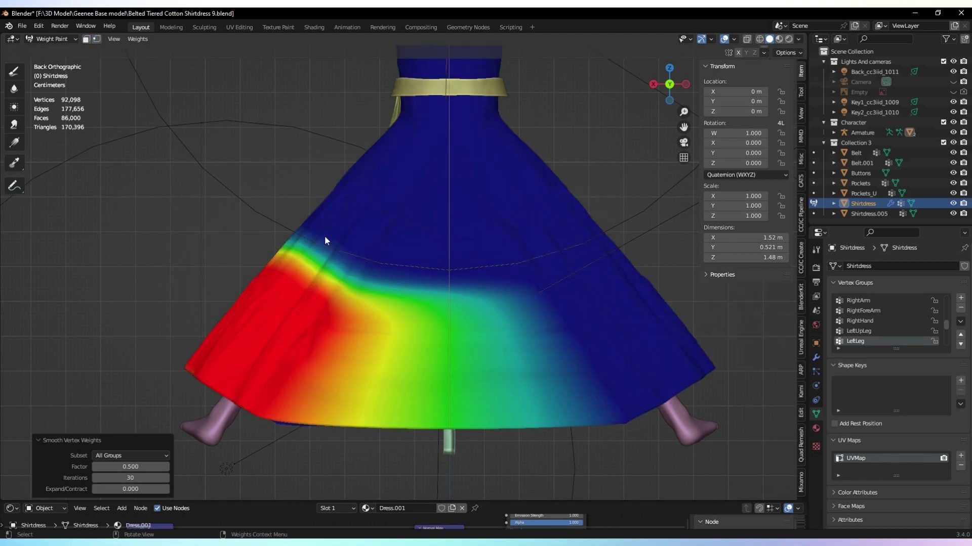
Smear the LeftLeg weights across the back of the skirt with a 152 px brush at strength 1.000
mouse_move(464, 349)
mouse_down()
mouse_move(369, 324)
mouse_move(428, 352)
mouse_up()
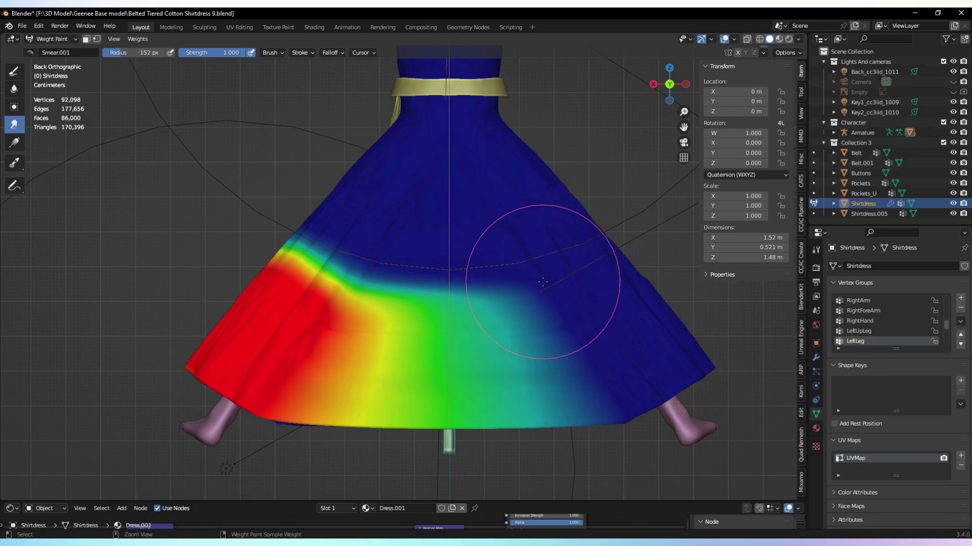
key(m)
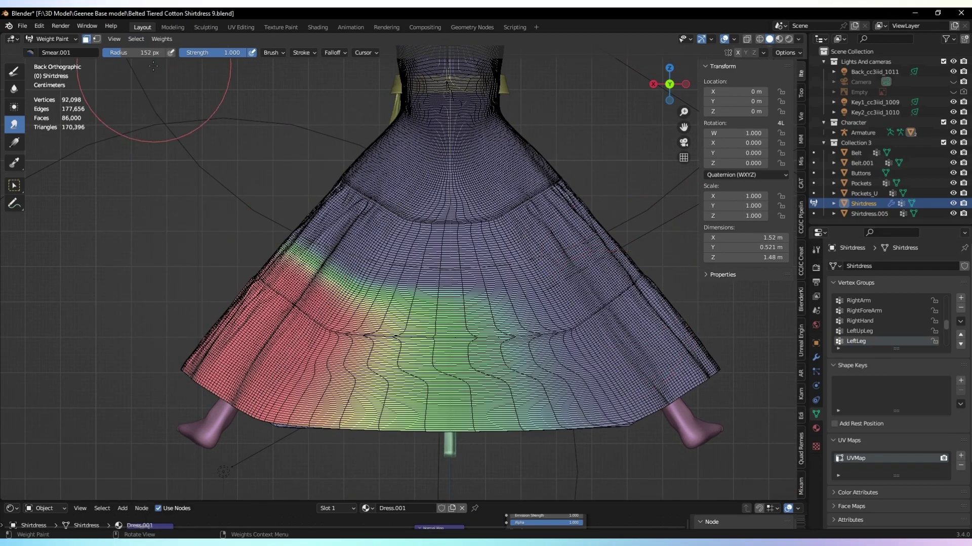
key(m)
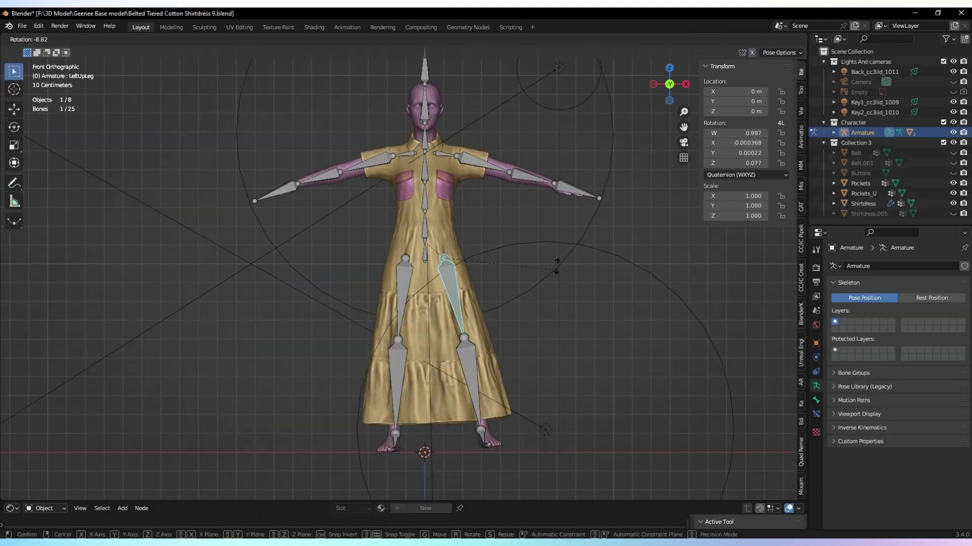
Test-rotate the left leg bone in side view and undo the rotation
mouse_move(669, 84)
mouse_down()
mouse_move(651, 80)
mouse_move(686, 89)
mouse_up()
shift+middle_drag(404, 380, 459, 291)
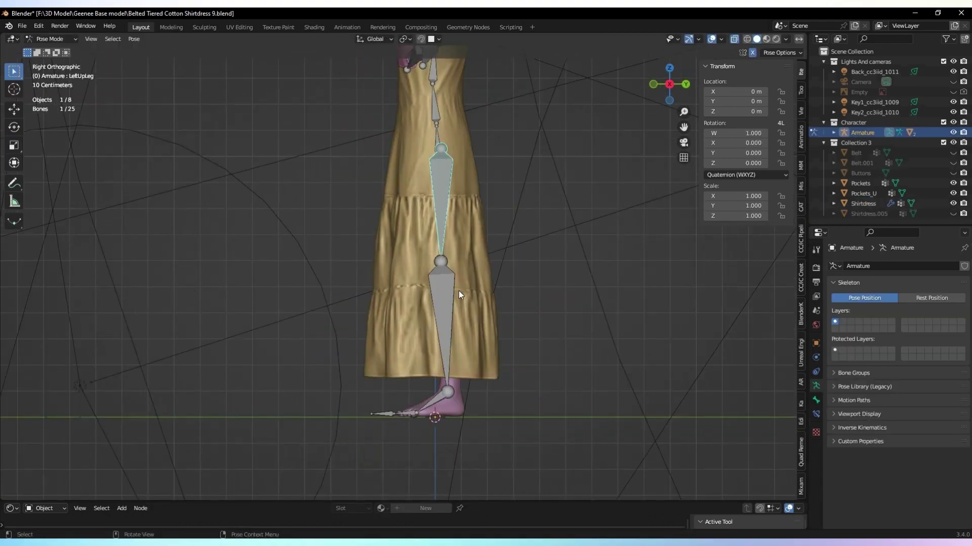
click(459, 291)
key(r)
click(477, 256)
key(ctrl+z)
Bend the left leg backward in side view and examine the skirt's deformation from several angles
key(r)
click(347, 307)
drag(669, 84, 527, 70)
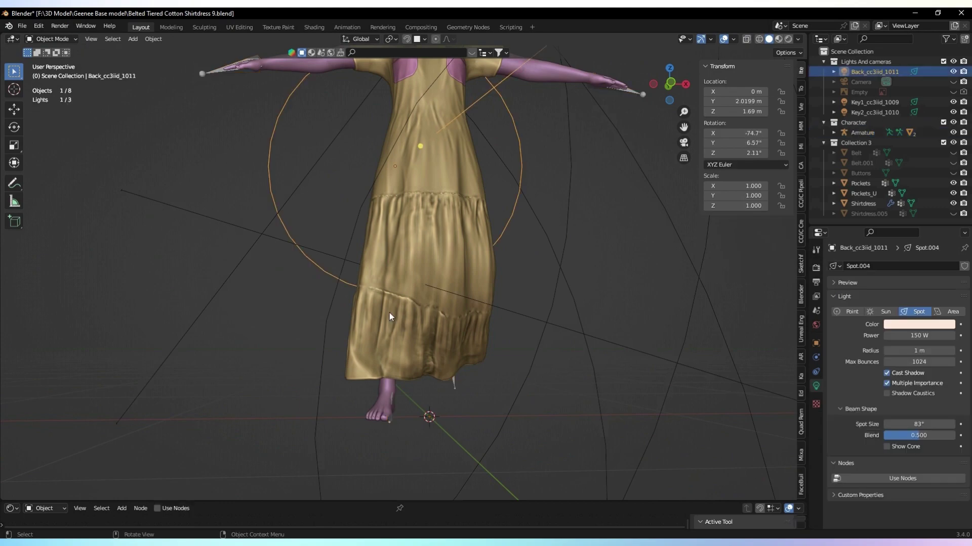
mouse_move(390, 312)
middle_down()
mouse_move(403, 398)
mouse_move(369, 412)
mouse_move(651, 195)
middle_up()
scroll(403, 398, up, 3)
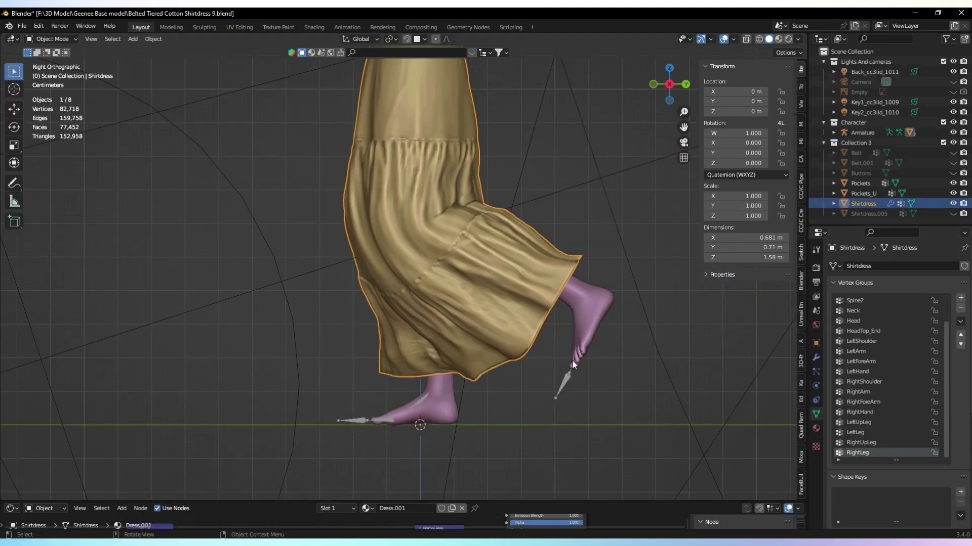
key(KP_1)
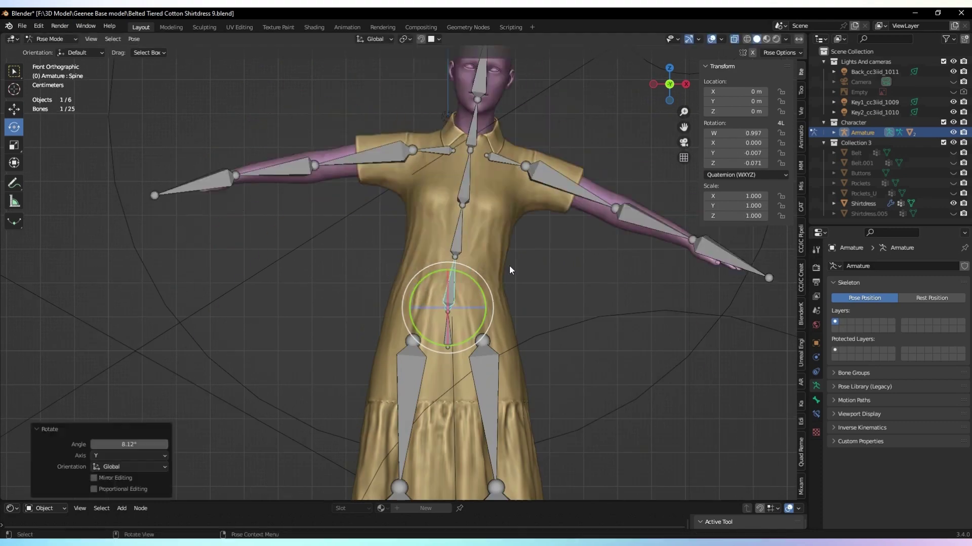
Undo the spine's test rotation and pose-test the left upper arm bone in side view
key(ctrl+z)
key(KP_3)
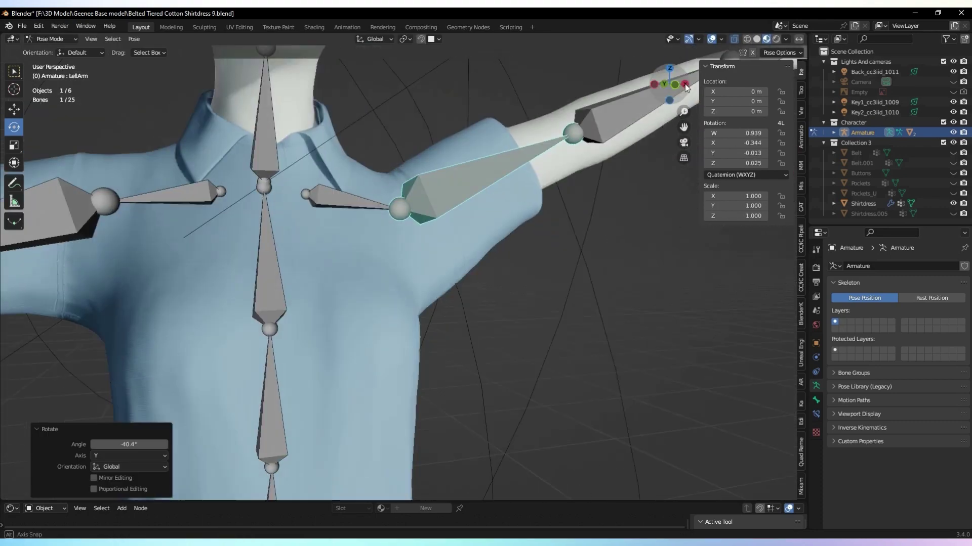
key(r)
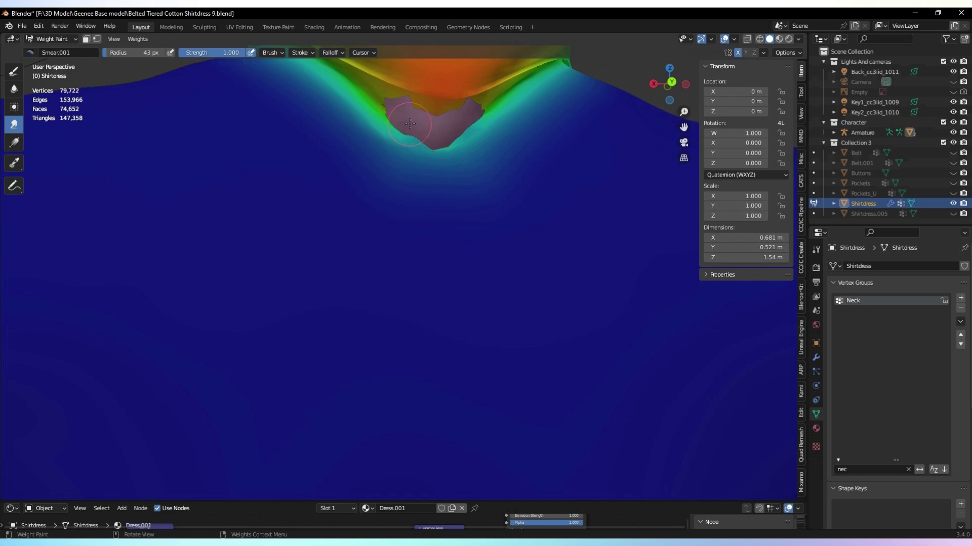
Examine the Neck weights below the collar and test-rotate the left shoulder bone from behind to check the upper back's deformation
middle_drag(410, 124, 262, 123)
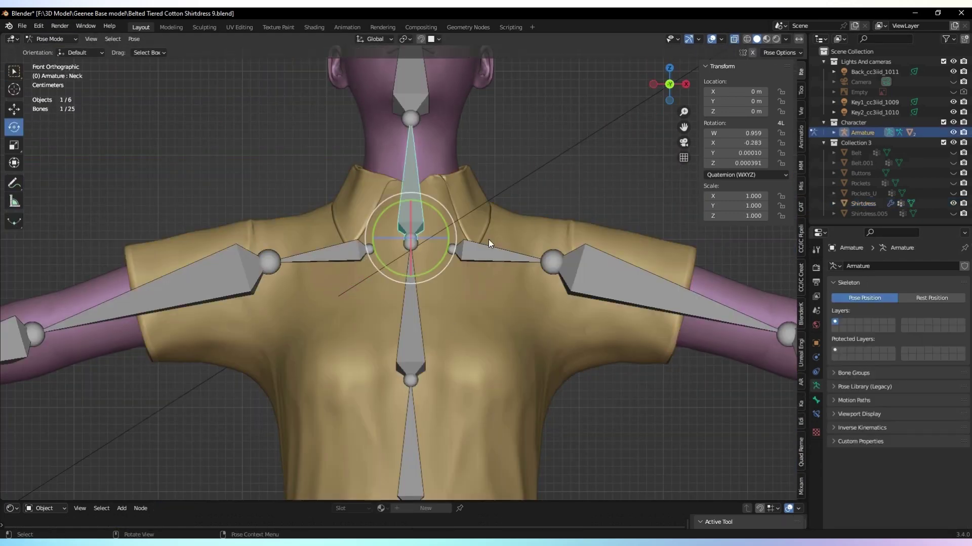
middle_drag(489, 244, 435, 122)
click(377, 283)
drag(354, 258, 384, 243)
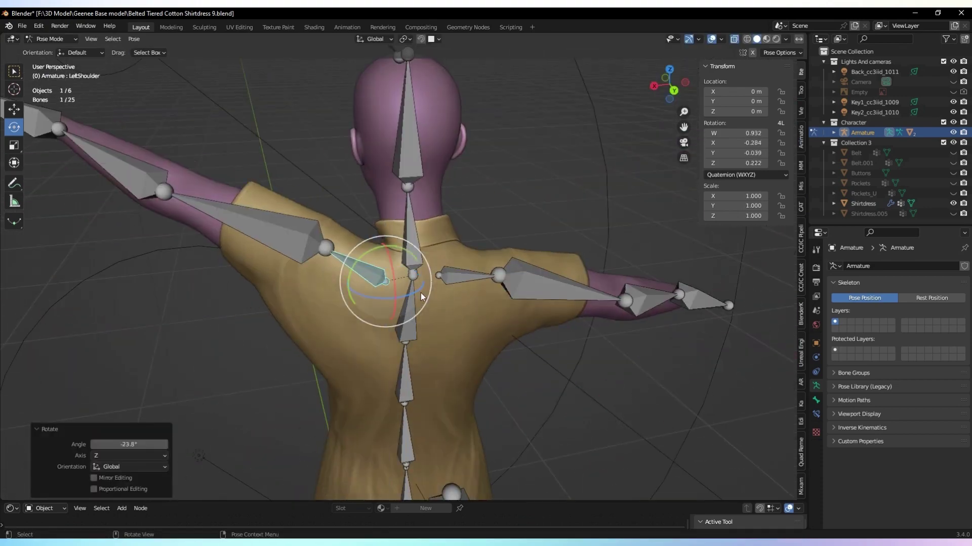
drag(421, 292, 383, 297)
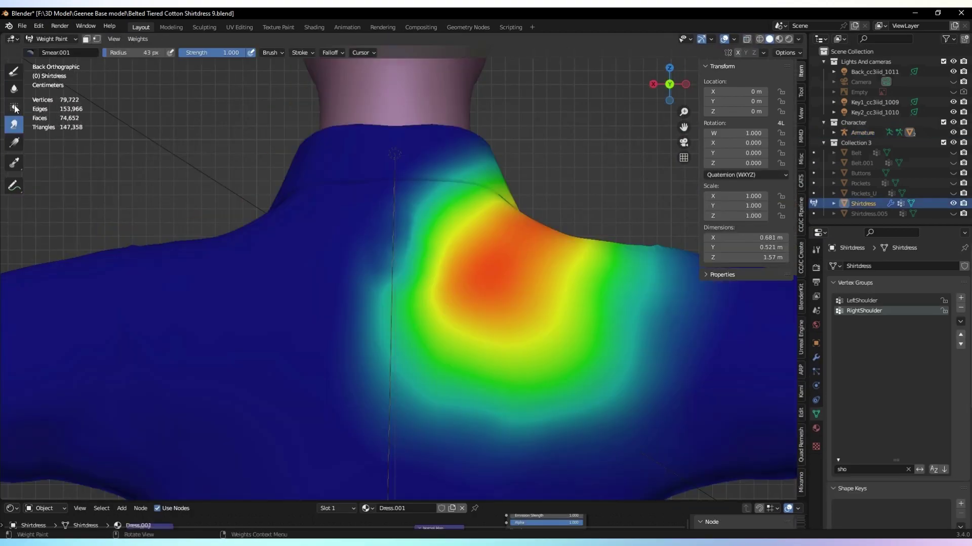
Make the LeftShoulder vertex group active for weight painting with the Average brush, and save the file
click(15, 107)
click(833, 302)
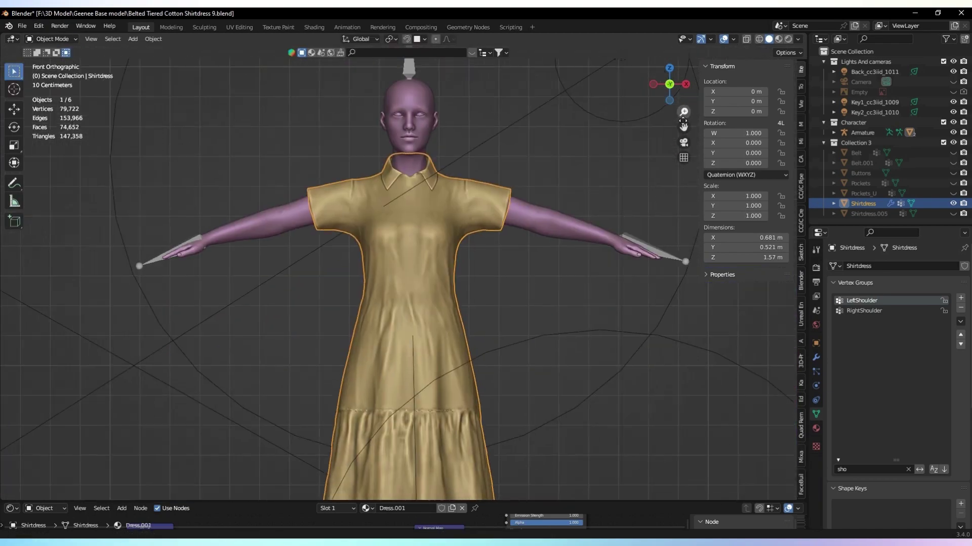
key(ctrl+s)
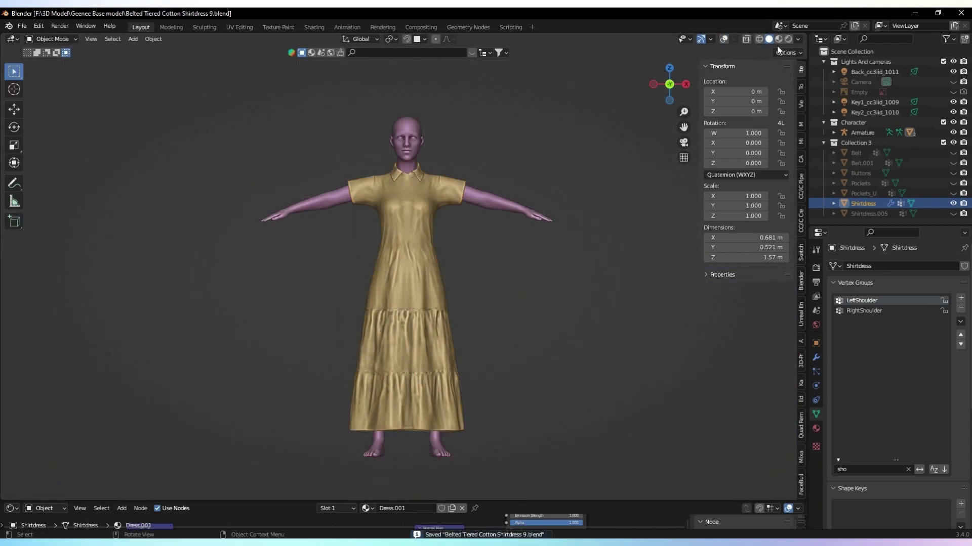